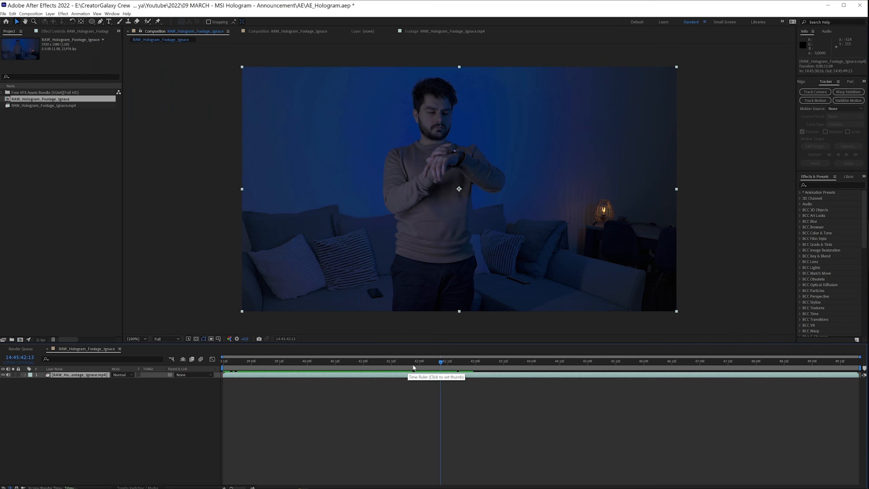
# Split the footage layer at 14:45:42:13, where the man's hand touches his watch.
pyautogui.press('space')
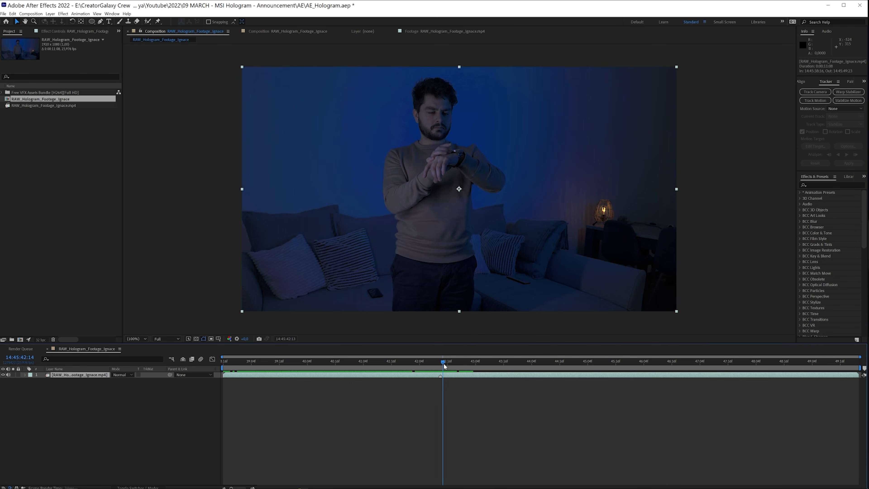
pyautogui.press('space')
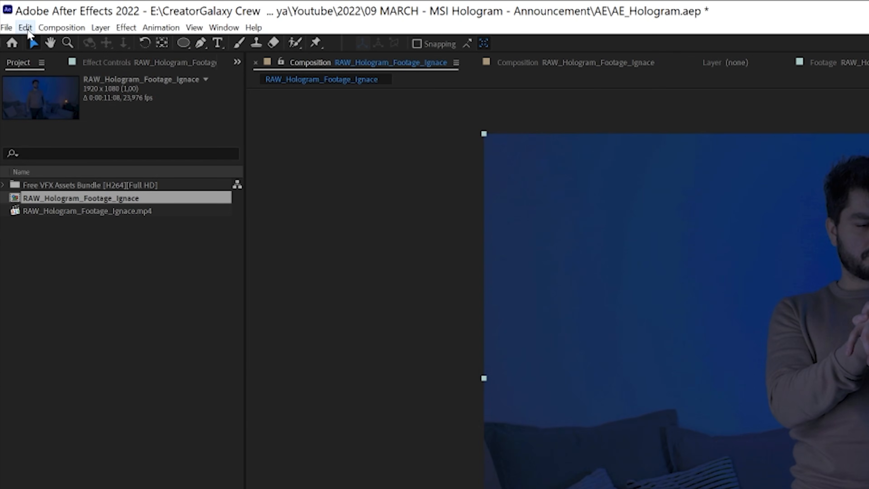
pyautogui.click(13, 14)
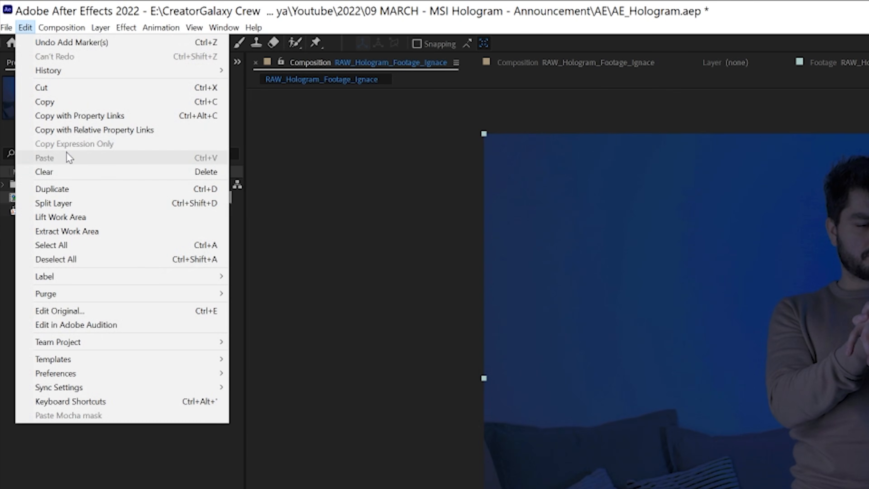
pyautogui.click(67, 204)
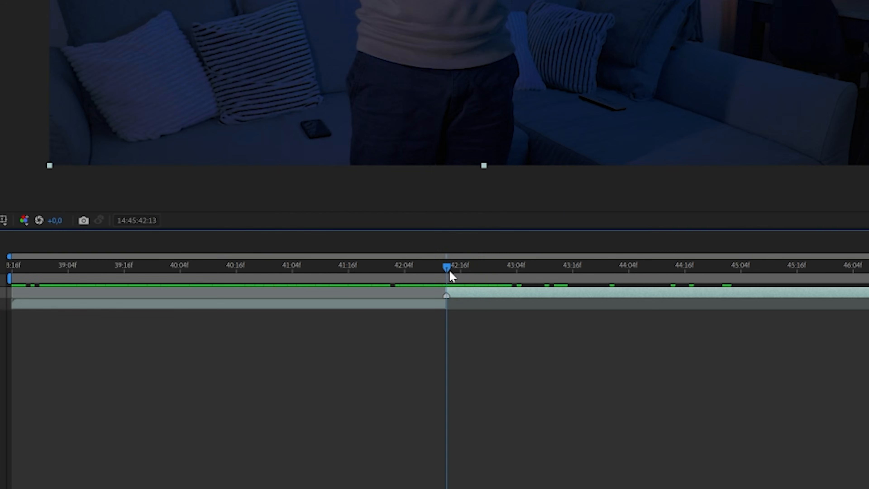
# Add a null object to the composition and trim its start to the split point at 14:45:42:13.
pyautogui.moveTo(449, 269); pyautogui.dragTo(868, 277)
pyautogui.press('space')
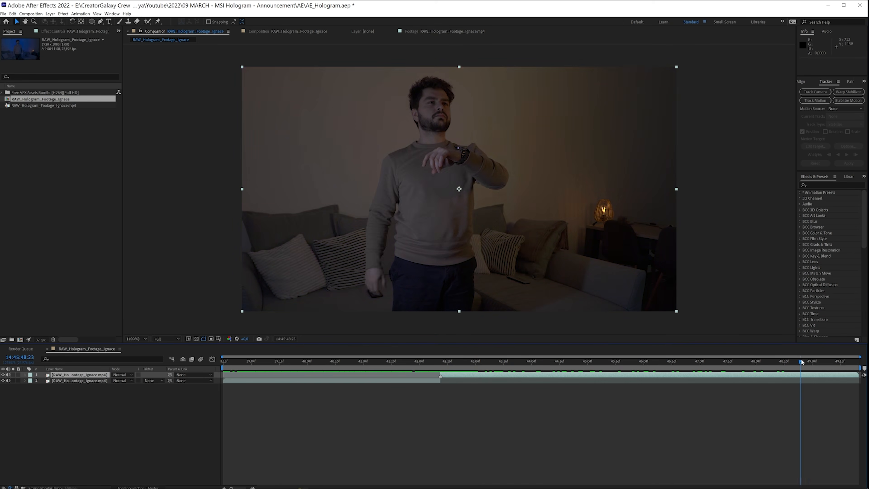
pyautogui.click(510, 361)
pyautogui.moveTo(498, 364); pyautogui.dragTo(440, 367)
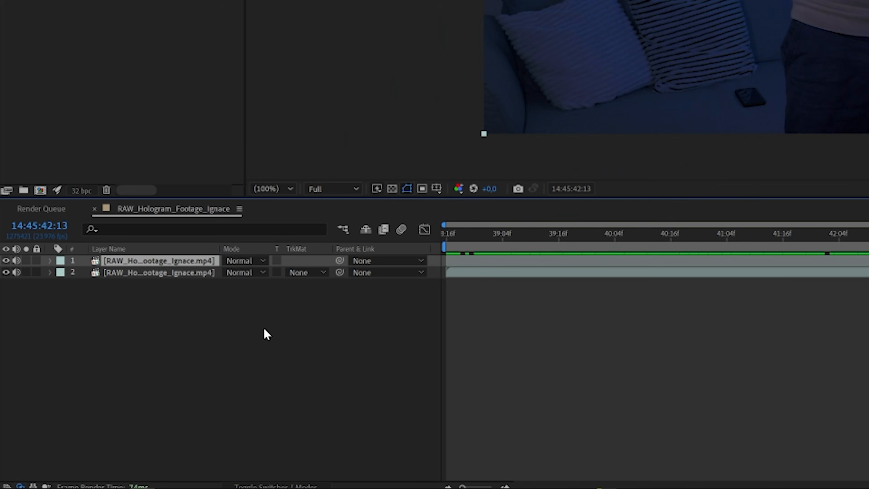
pyautogui.rightClick(197, 339)
pyautogui.moveTo(320, 338)
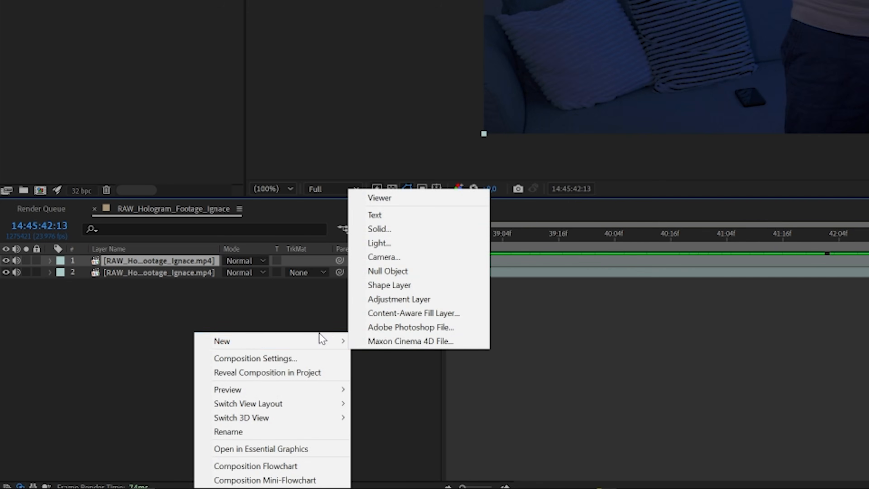
pyautogui.click(374, 272)
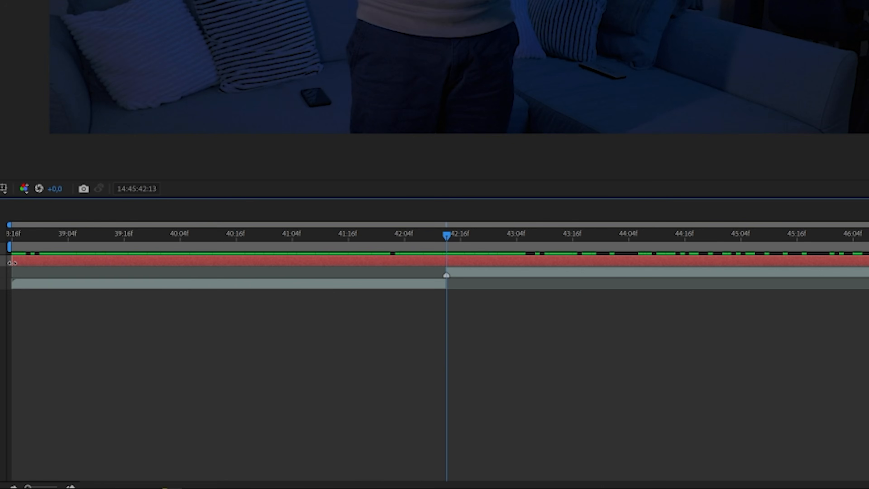
pyautogui.moveTo(12, 263); pyautogui.dragTo(446, 262)
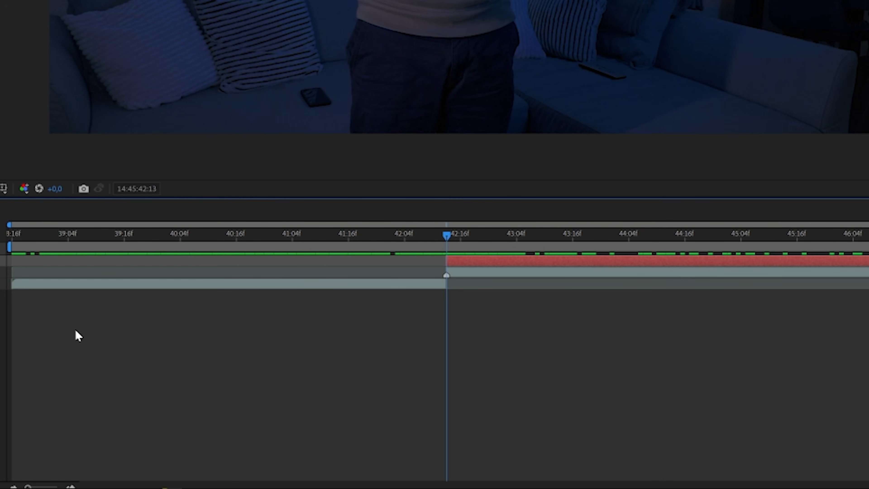
# Rename the null layer as TRACK WATCH.
pyautogui.press('Return')
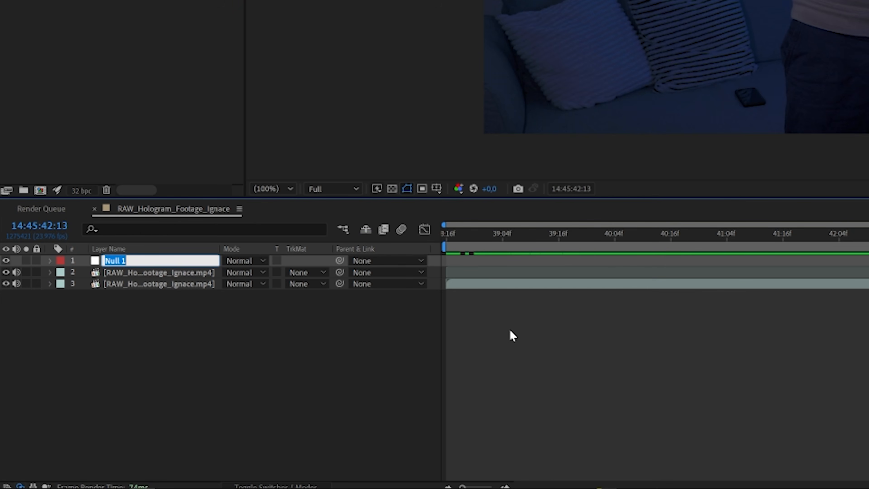
pyautogui.write('TRACK WATCH')
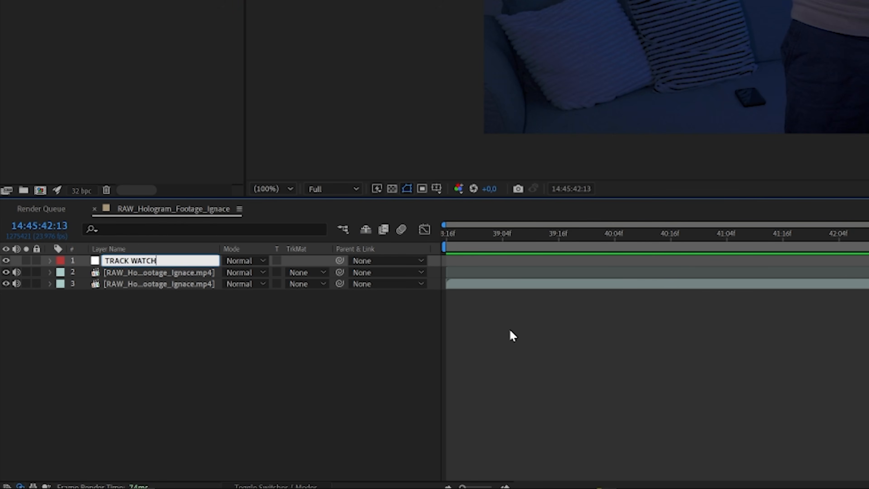
pyautogui.press('Return')
# Apply the Mocha AE effect to the second part of the split footage and launch Mocha AE.
pyautogui.click(845, 272)
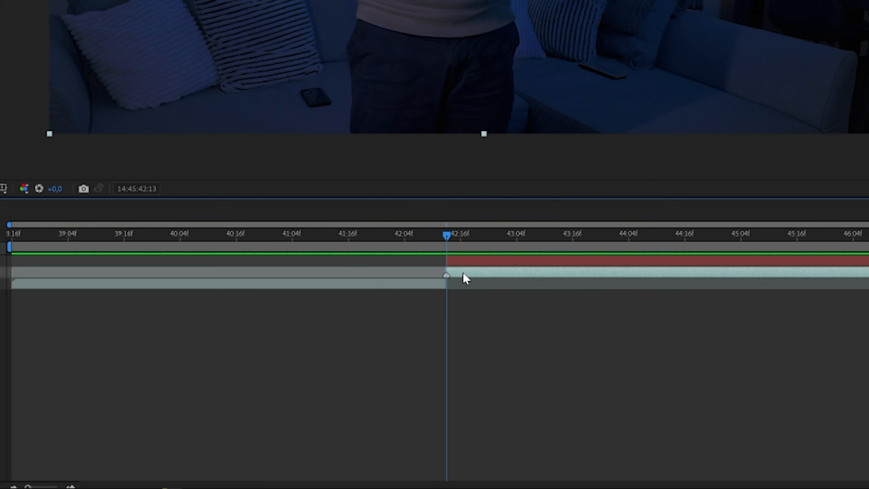
pyautogui.hotkey('ctrl', 'space')
pyautogui.write('ocha ae')
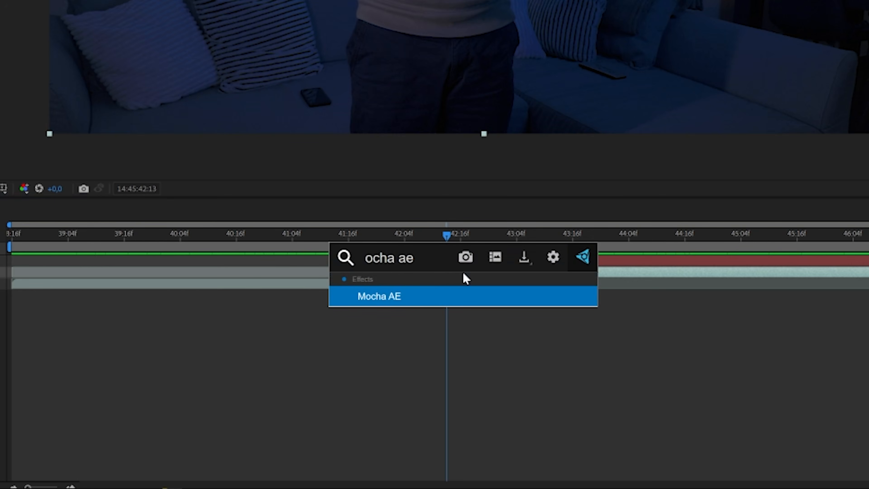
pyautogui.press('Return')
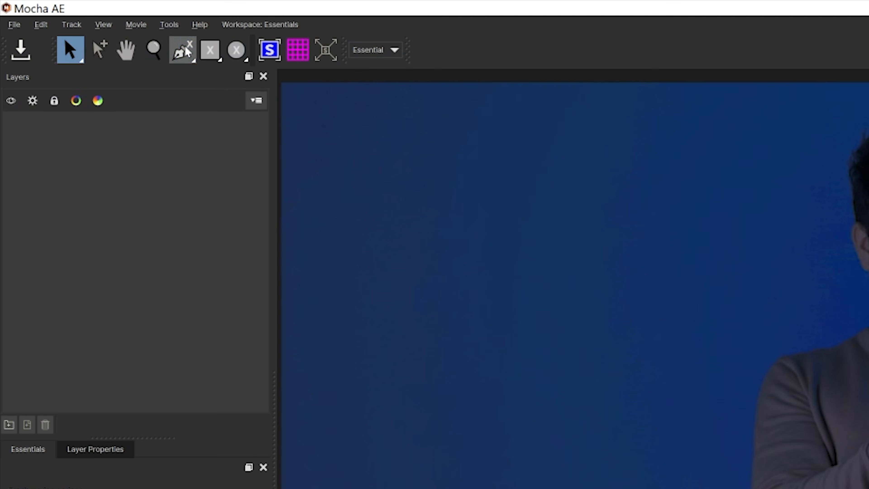
# Draw a closed five-point X-Spline around the watch on the man's wrist.
pyautogui.click(91, 26)
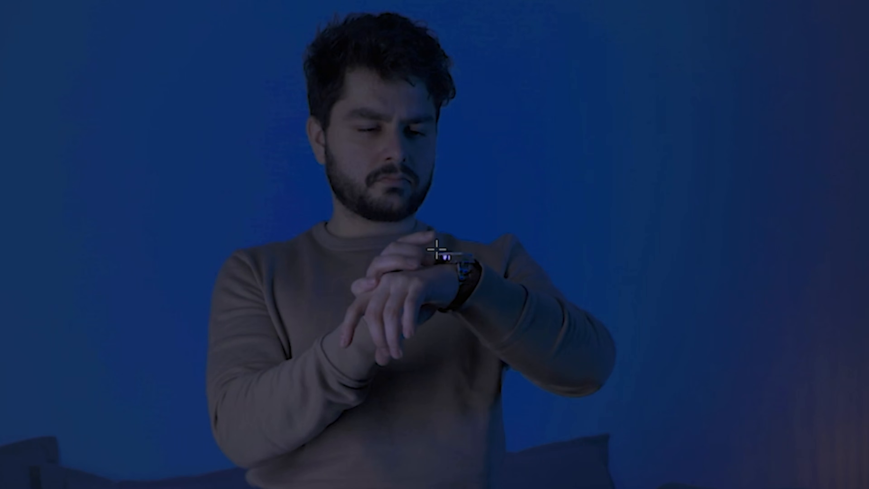
pyautogui.click(430, 260)
pyautogui.click(432, 263)
pyautogui.click(459, 266)
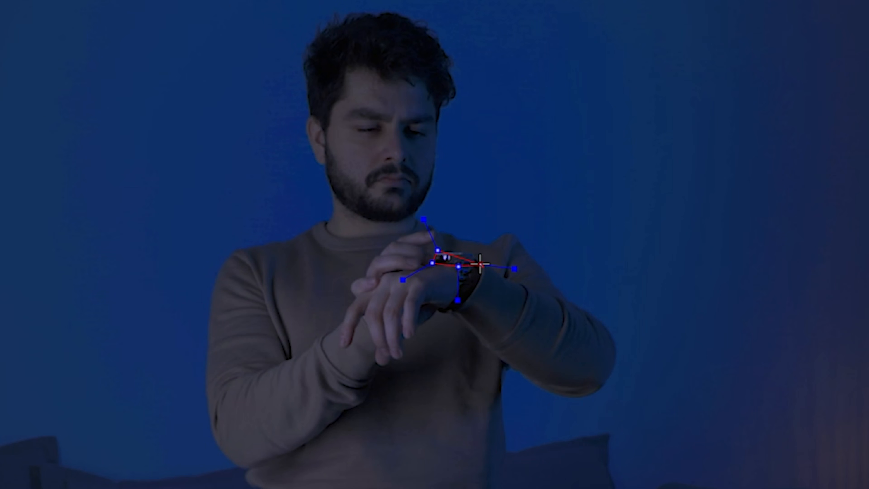
pyautogui.click(481, 264)
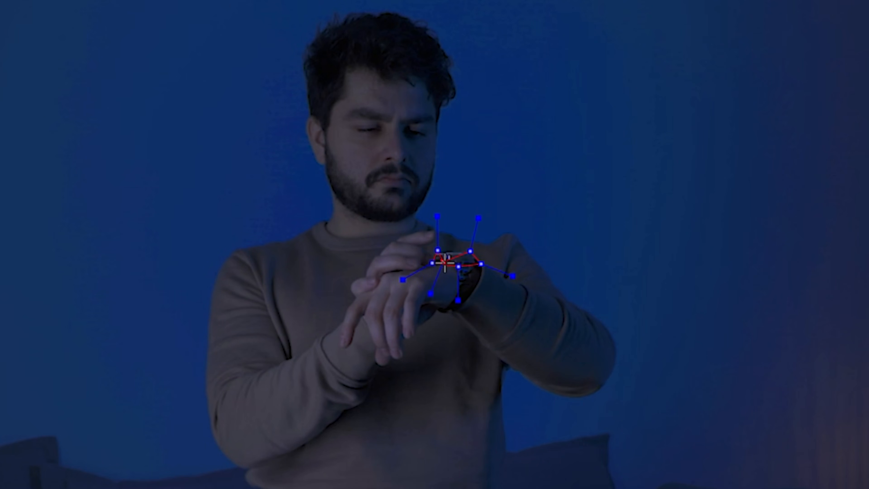
pyautogui.click(470, 251)
pyautogui.rightClick(465, 256)
# Extend the lower points of the spline outward so the shape covers the watch and more of its strap.
pyautogui.moveTo(459, 266); pyautogui.dragTo(491, 280)
pyautogui.moveTo(452, 319); pyautogui.dragTo(449, 317)
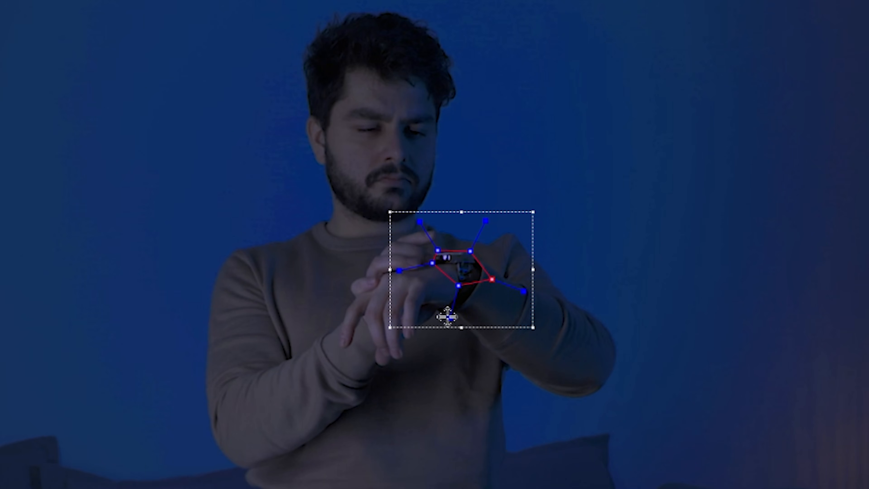
pyautogui.scroll(4, 543, 352)
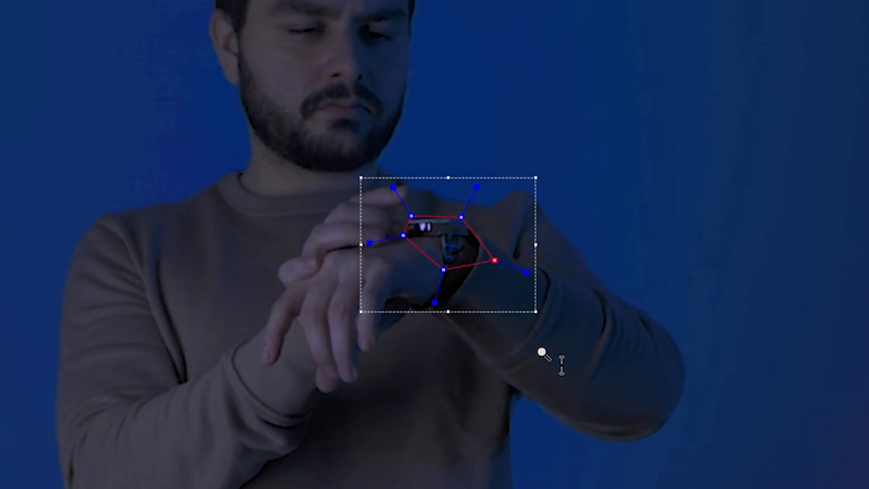
pyautogui.scroll(2, 420, 159)
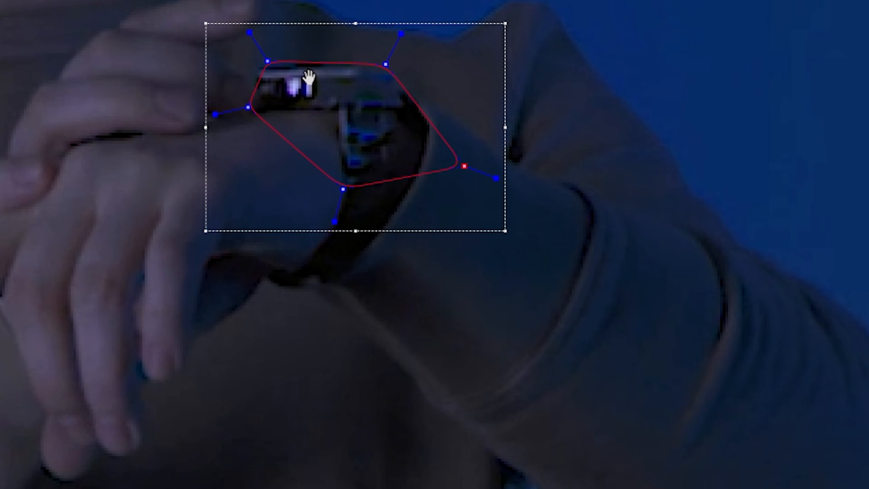
pyautogui.moveTo(308, 79); pyautogui.dragTo(306, 160)
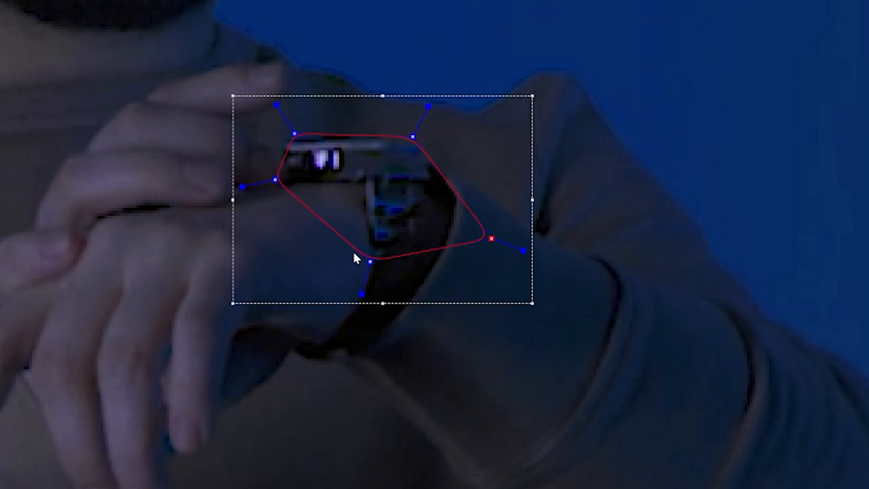
pyautogui.moveTo(369, 261); pyautogui.dragTo(349, 297)
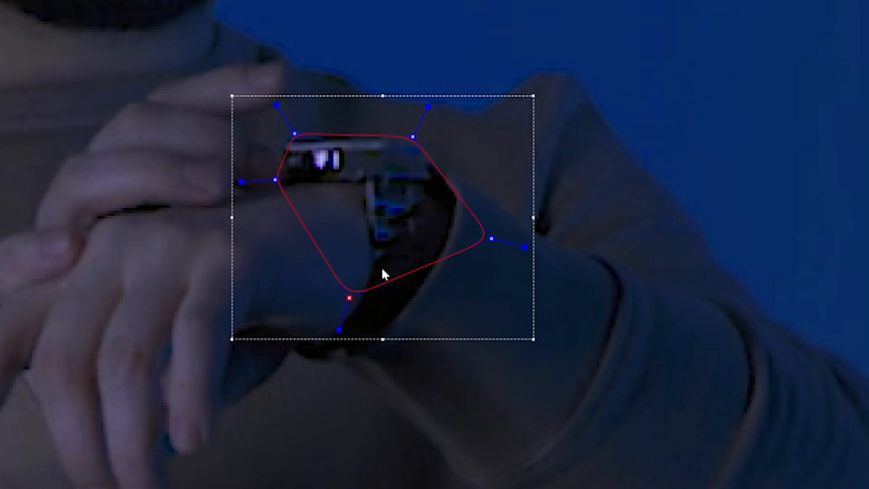
pyautogui.moveTo(491, 238); pyautogui.dragTo(518, 246)
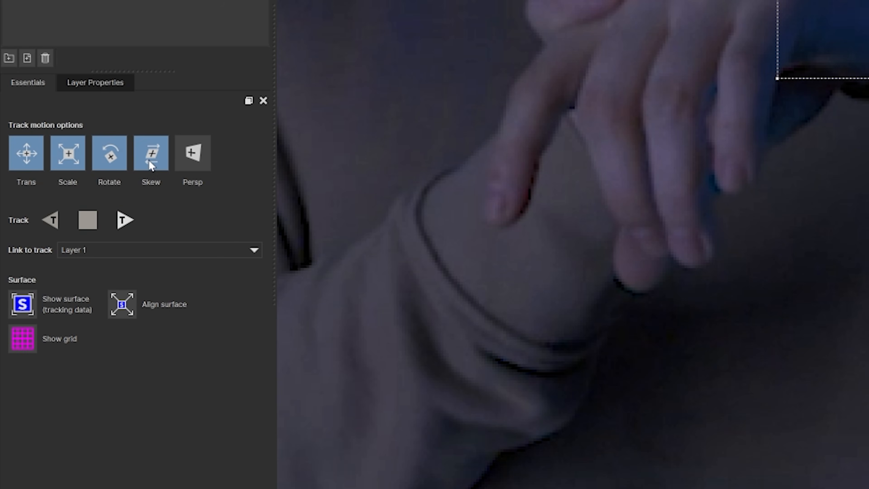
# Track the watch shape forward through the clip using translation only, and save the Mocha project on closing.
pyautogui.click(113, 154)
pyautogui.click(69, 155)
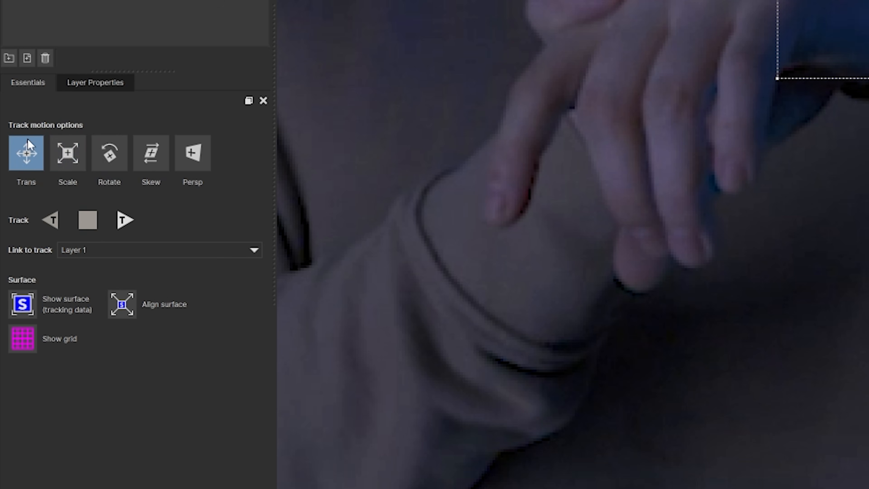
pyautogui.click(131, 223)
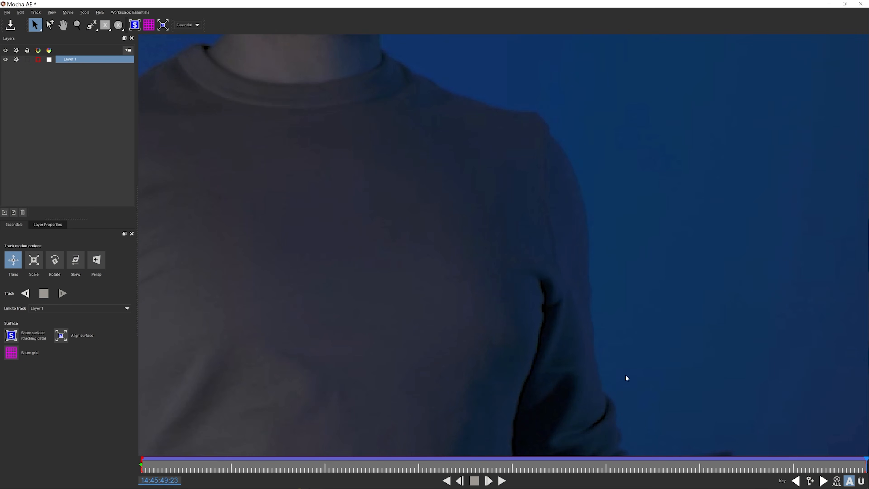
pyautogui.click(858, 6)
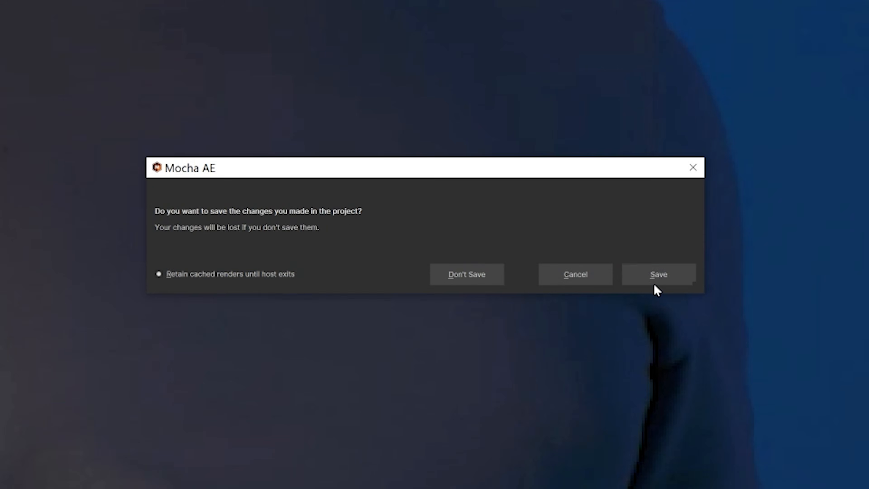
pyautogui.click(541, 258)
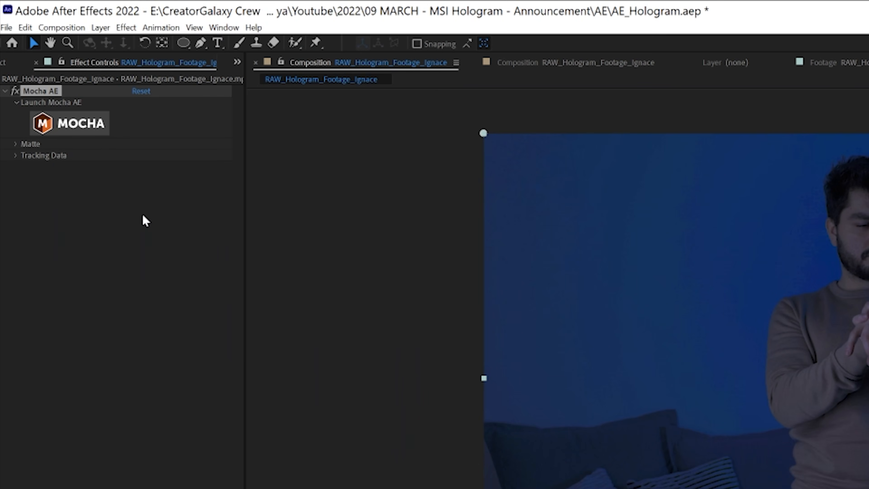
# Create track data for the Mocha AE effect from the tracked Layer 1.
pyautogui.click(15, 155)
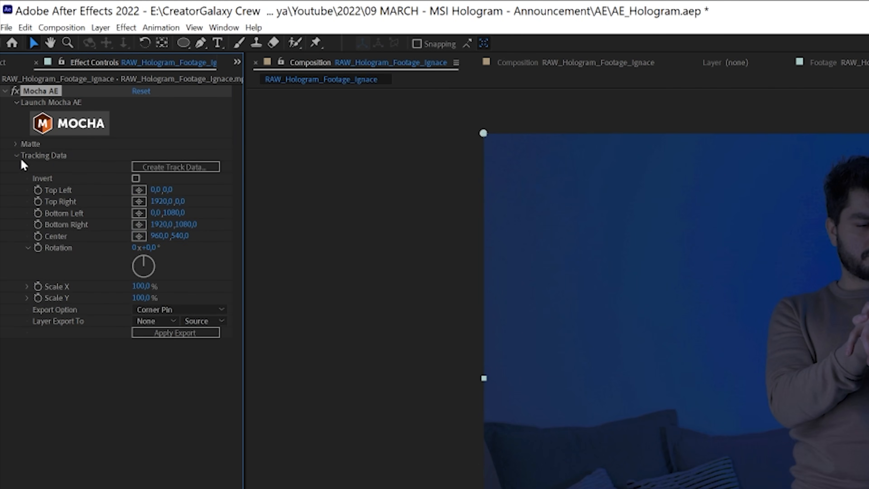
pyautogui.click(201, 166)
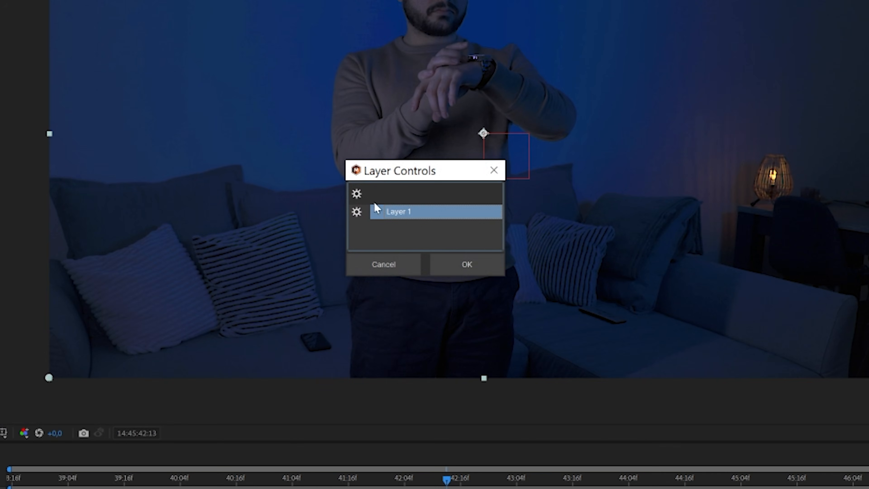
pyautogui.click(470, 263)
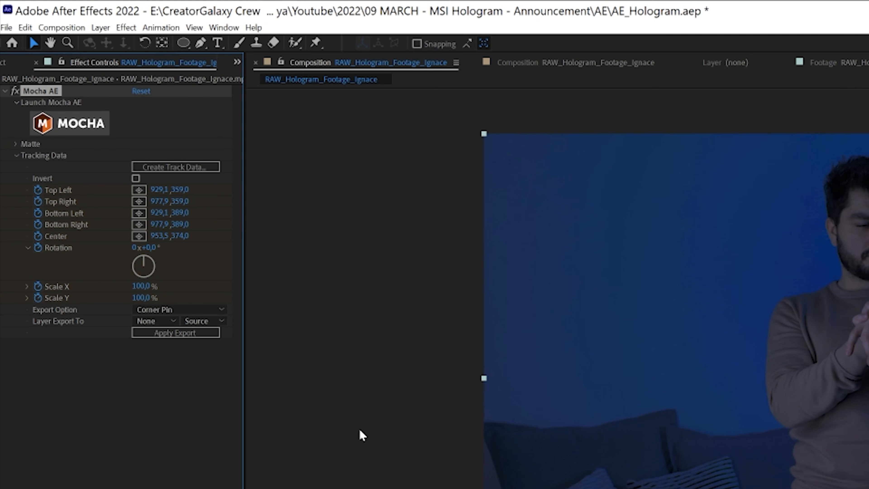
# Export the tracking data as Transform to the TRACK WATCH layer and check the null's motion on the watch.
pyautogui.click(161, 309)
pyautogui.click(174, 350)
pyautogui.click(153, 321)
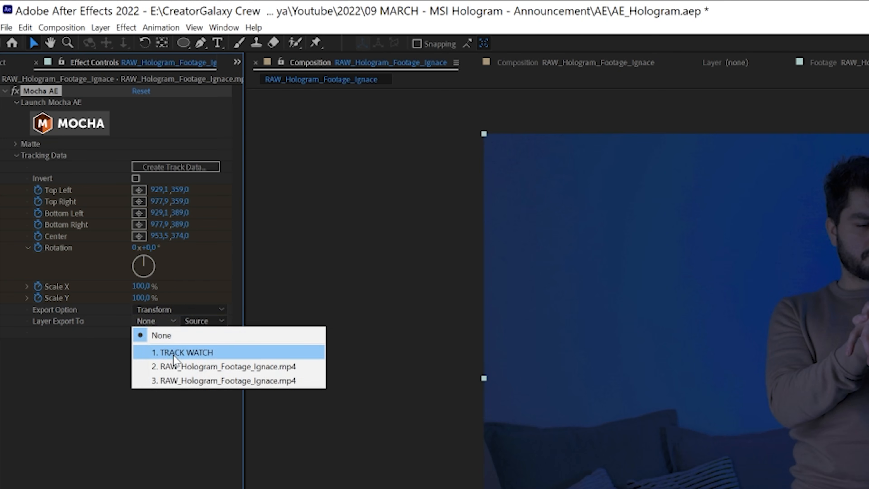
pyautogui.click(173, 353)
pyautogui.click(181, 334)
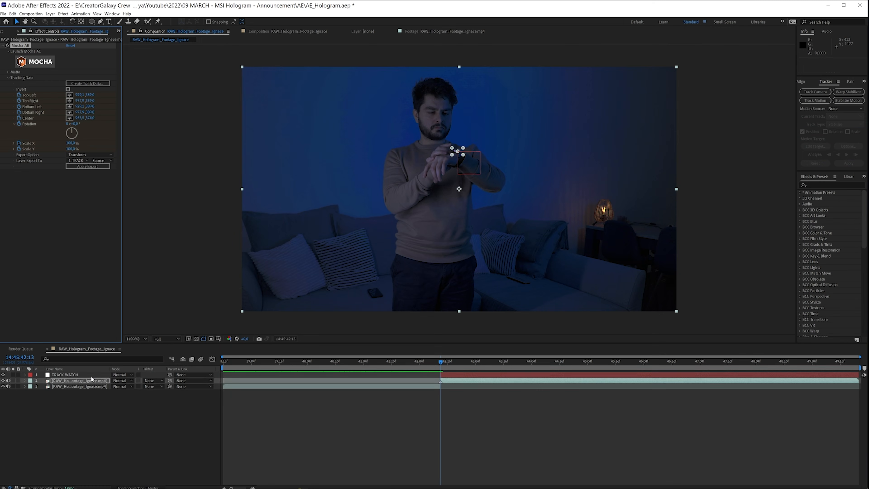
pyautogui.click(91, 376)
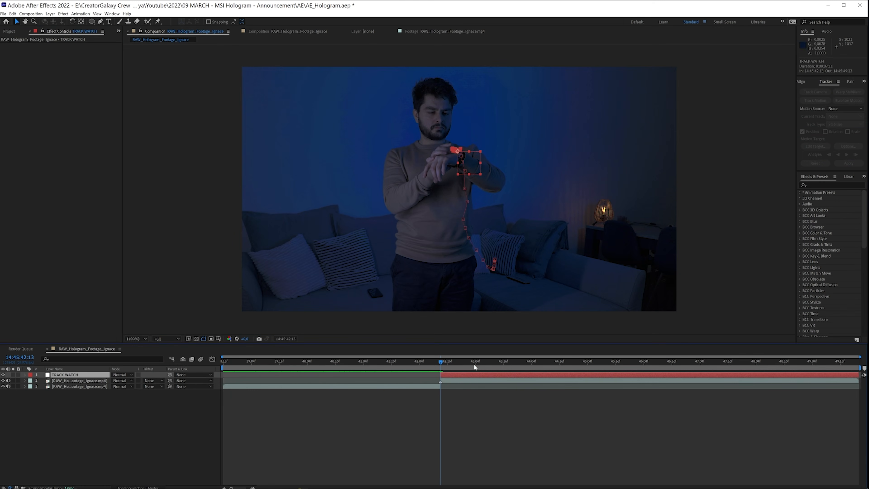
pyautogui.moveTo(444, 369)
pyautogui.mouseDown()
pyautogui.moveTo(757, 369)
pyautogui.moveTo(441, 377)
pyautogui.mouseUp()
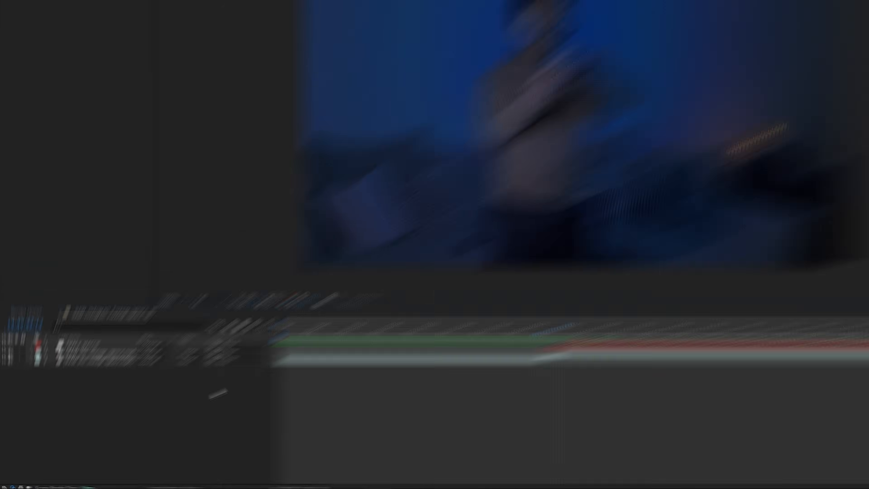
# Create a black 1920 x 1080 solid named Projector and trim its start to the current time at 14:45:42:13.
pyautogui.rightClick(128, 407)
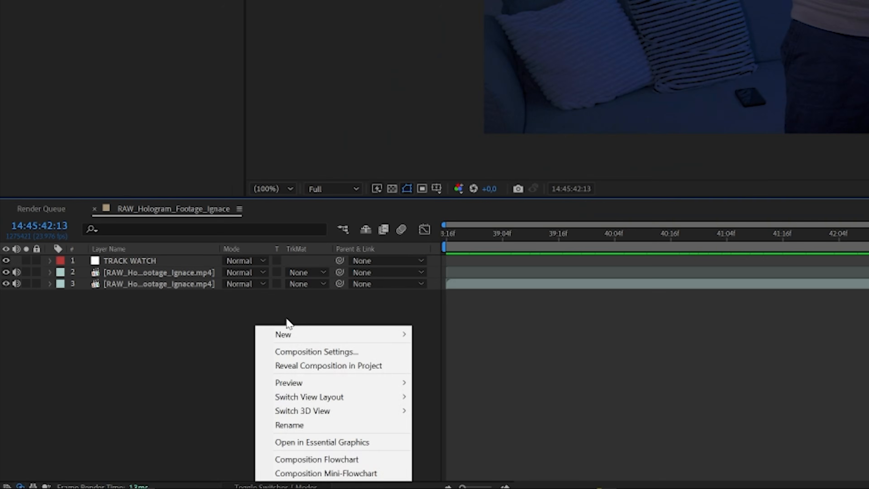
pyautogui.moveTo(309, 338)
pyautogui.click(451, 363)
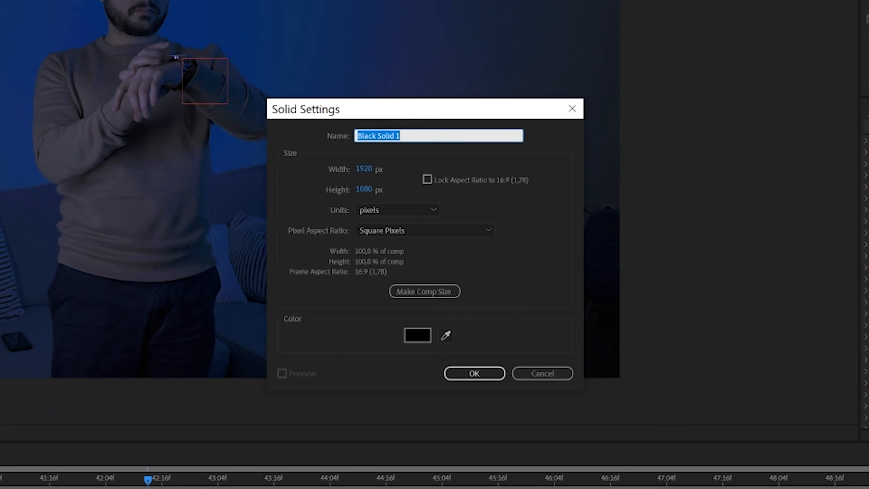
pyautogui.write('Projector')
pyautogui.press('Return')
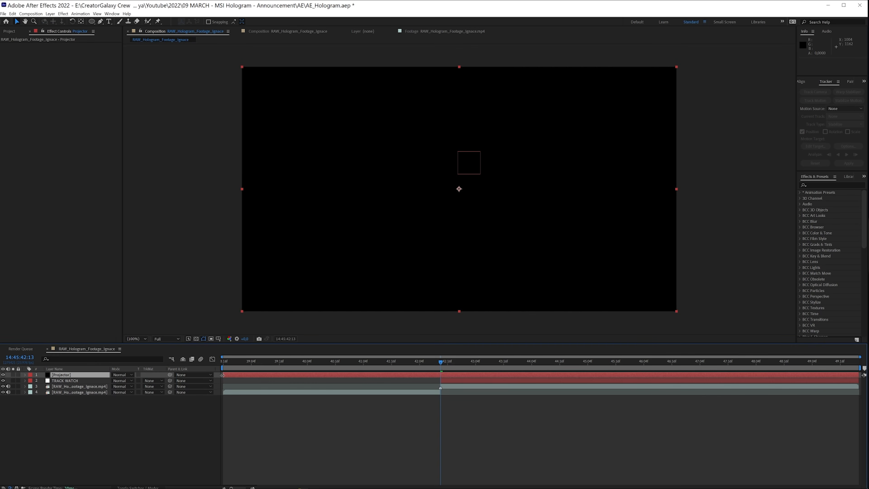
pyautogui.moveTo(223, 375); pyautogui.dragTo(440, 379)
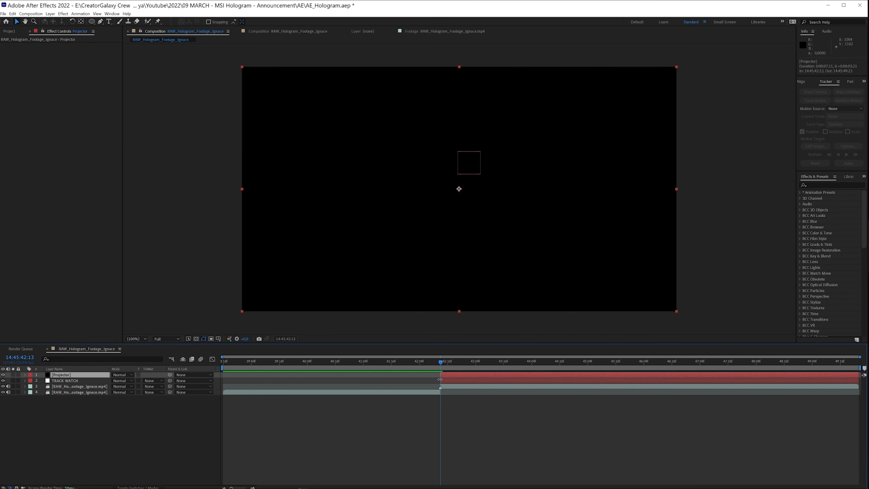
# Pre-compose the Projector, TRACK WATCH and tracked footage layers as FX comp, moving all attributes into the new composition.
pyautogui.click(65, 386)
pyautogui.keyDown('shift'); pyautogui.click(67, 376); pyautogui.keyUp('shift')
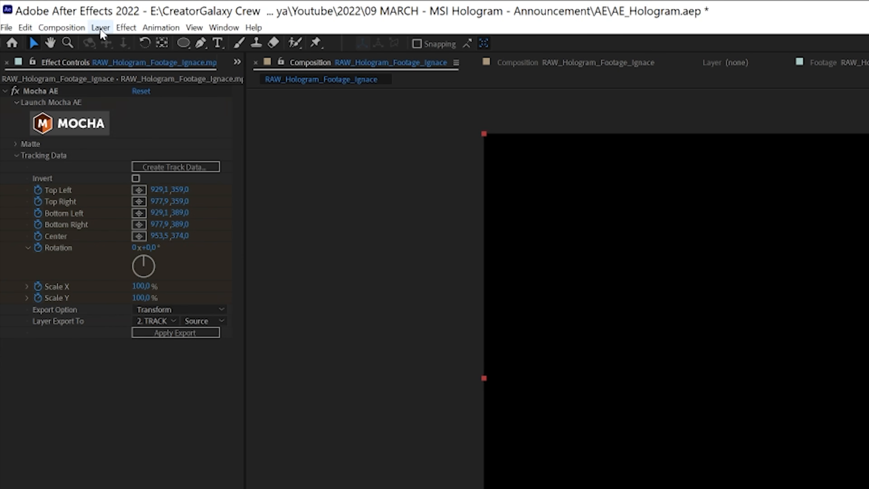
pyautogui.click(100, 27)
pyautogui.click(134, 440)
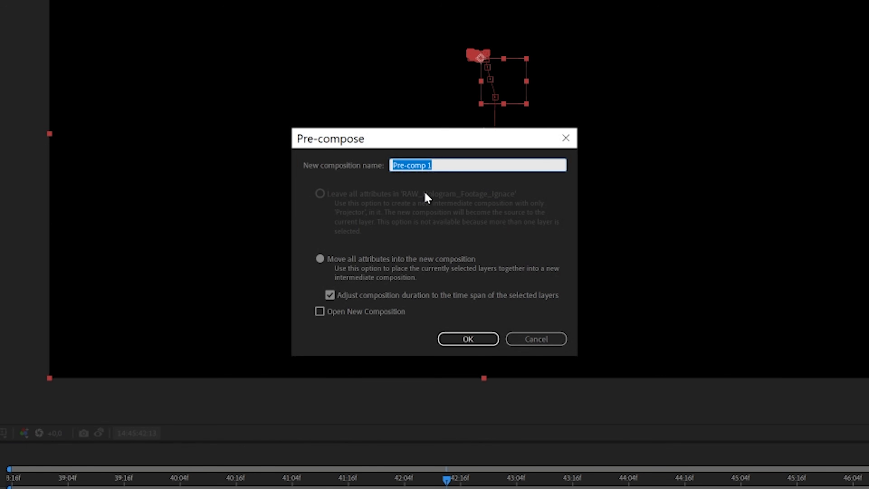
pyautogui.write('P')
pyautogui.write('X com')
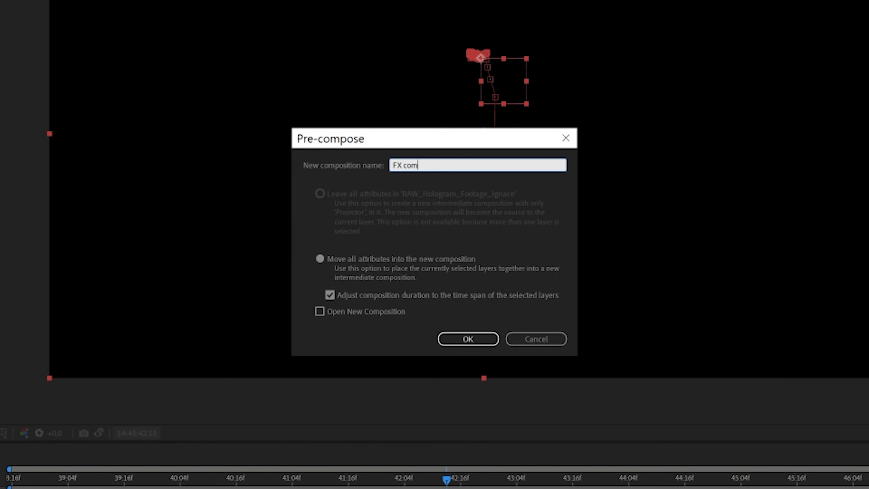
pyautogui.write('p')
pyautogui.press('Return')
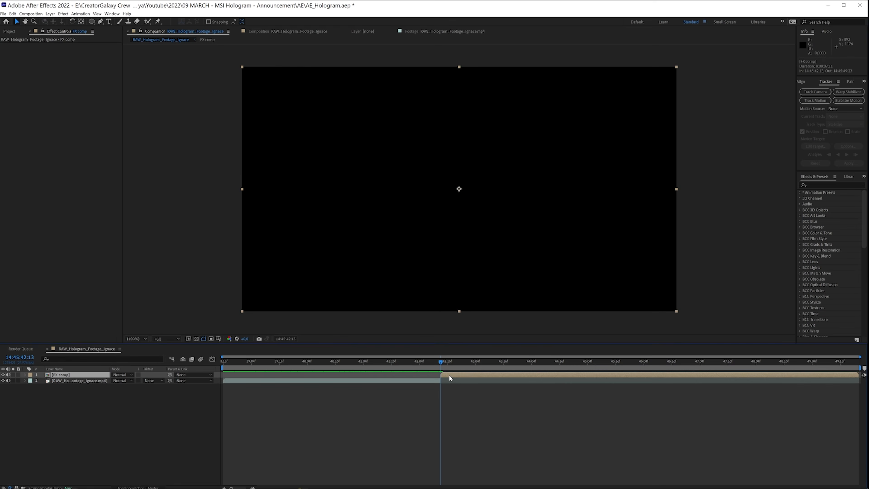
# Open FX comp and apply the Fractal Noise effect to the Projector layer.
pyautogui.doubleClick(451, 375)
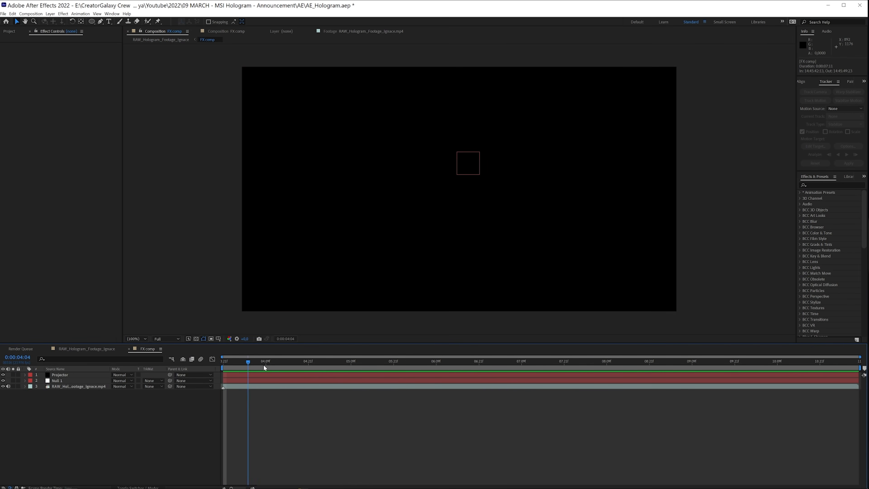
pyautogui.click(62, 375)
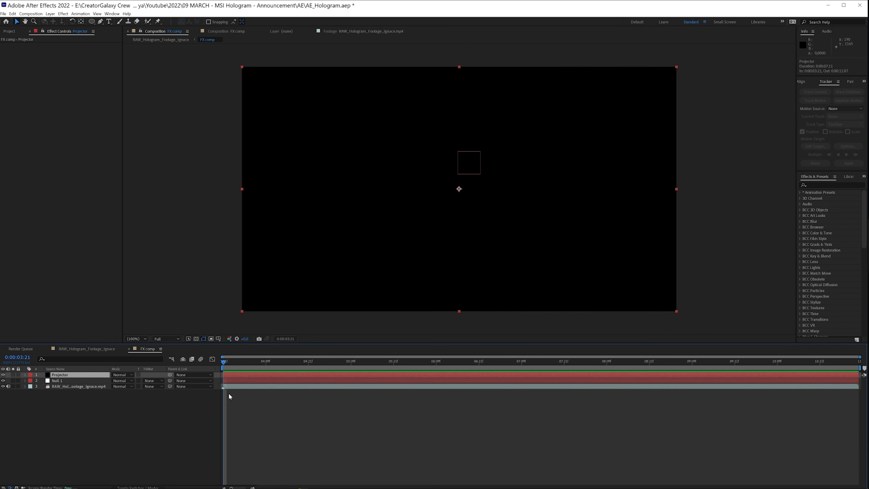
pyautogui.hotkey('ctrl', 'space')
pyautogui.write('fractal')
pyautogui.press('Return')
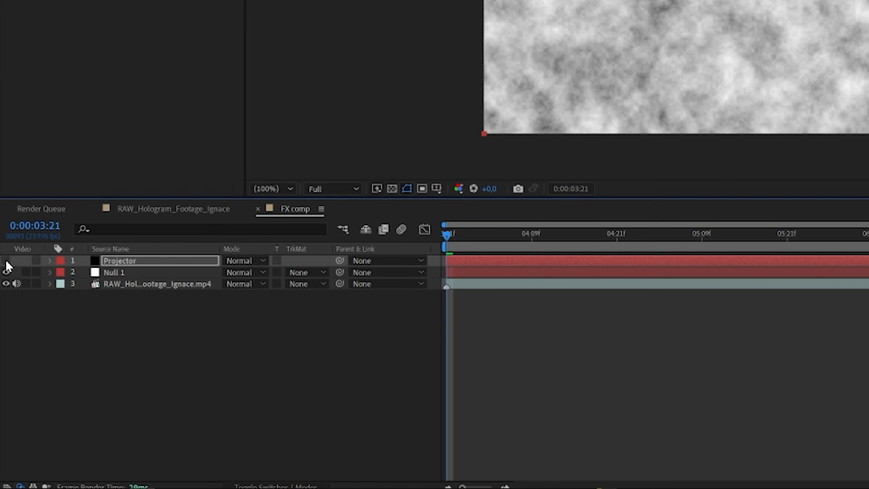
# Hide the Projector layer and draw a closed four-point Pen mask on it around the face of the watch.
pyautogui.click(6, 265)
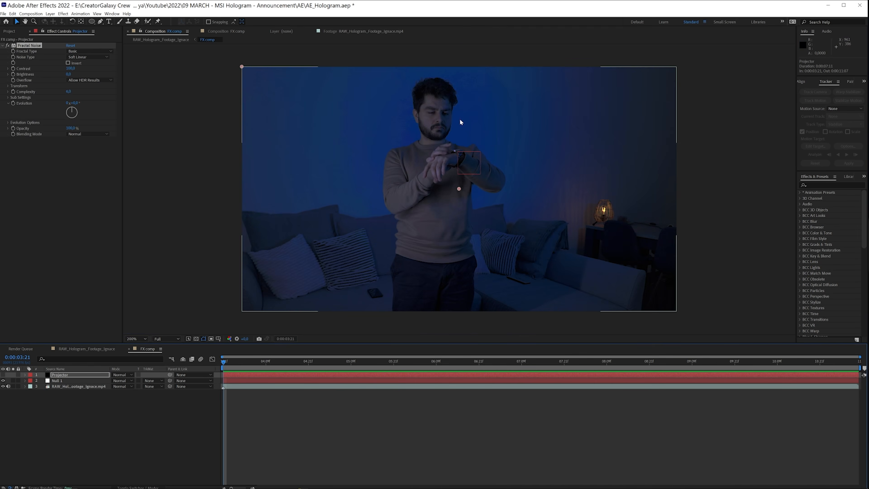
pyautogui.scroll(4, 460, 121)
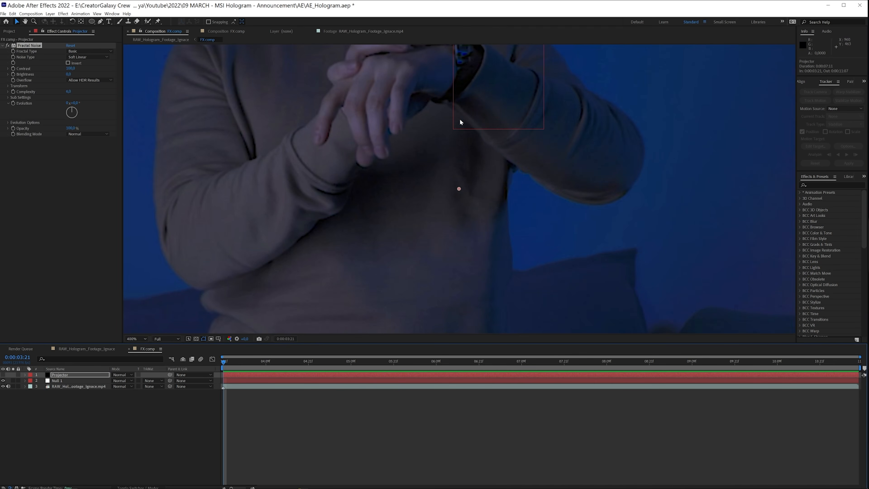
pyautogui.scroll(-4, 453, 110)
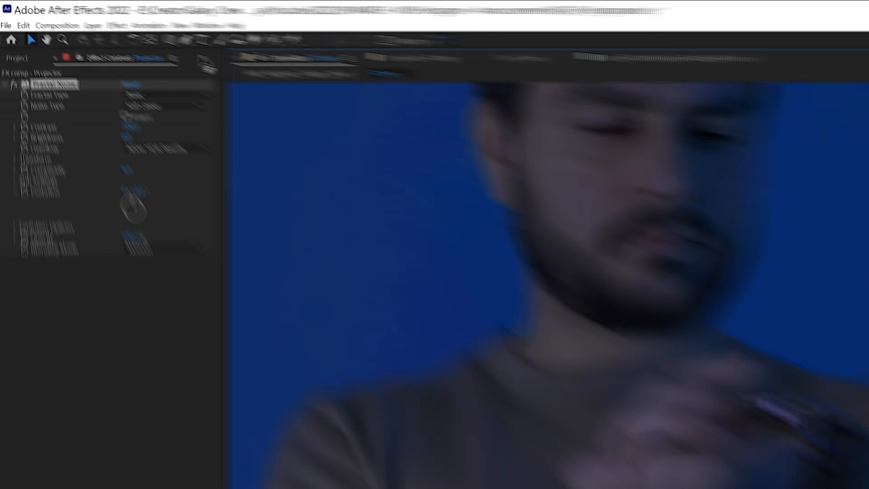
pyautogui.click(200, 43)
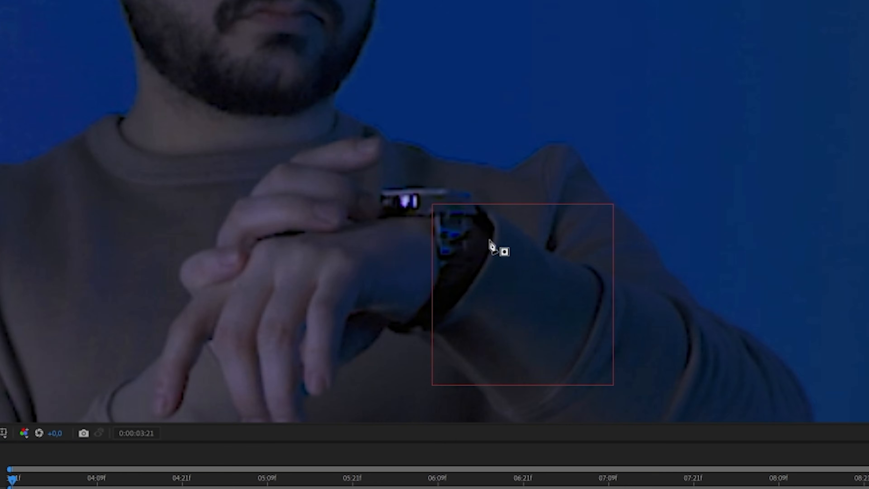
pyautogui.click(384, 190)
pyautogui.click(382, 213)
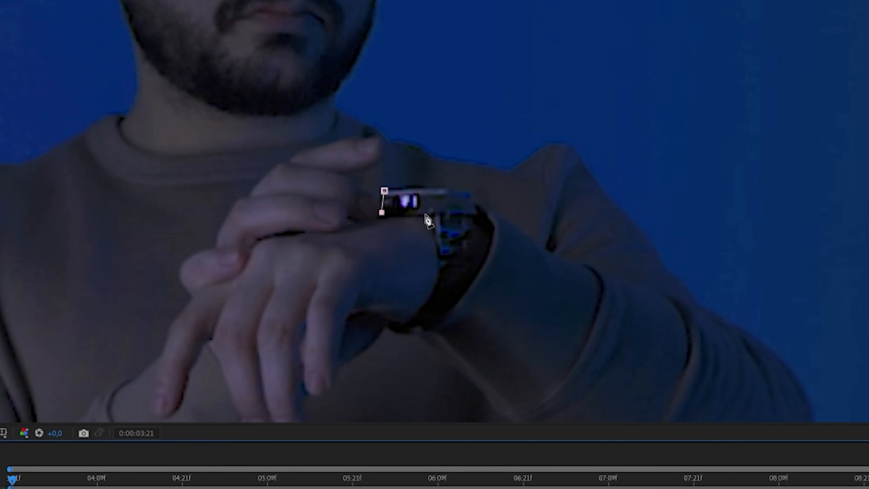
pyautogui.click(470, 214)
pyautogui.click(468, 194)
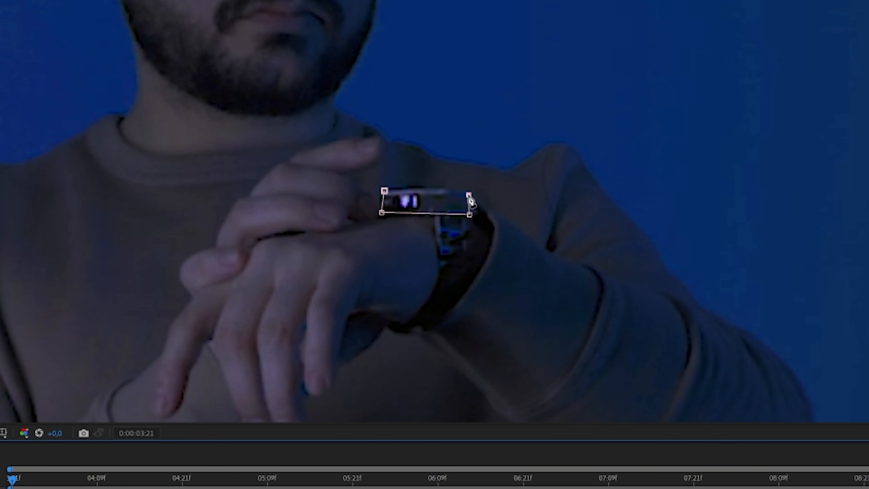
pyautogui.click(384, 191)
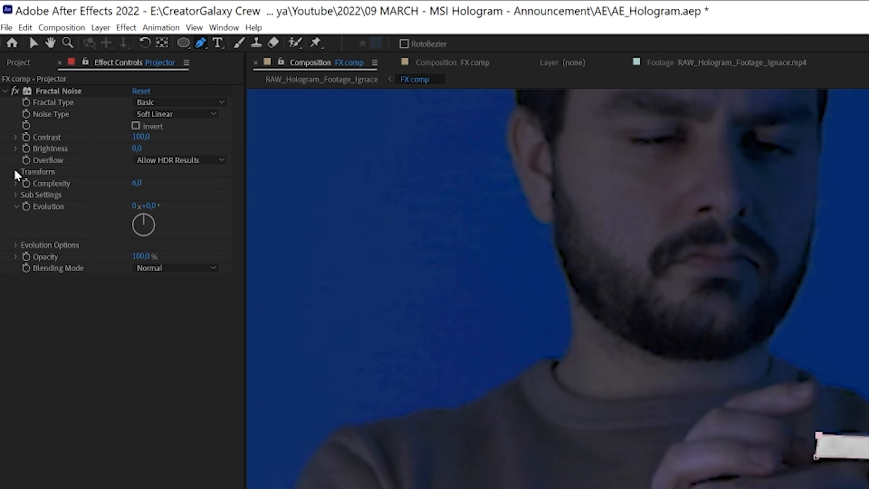
# Set the Fractal Noise scale to 9 and brightness to -26, and raise its contrast.
pyautogui.click(15, 172)
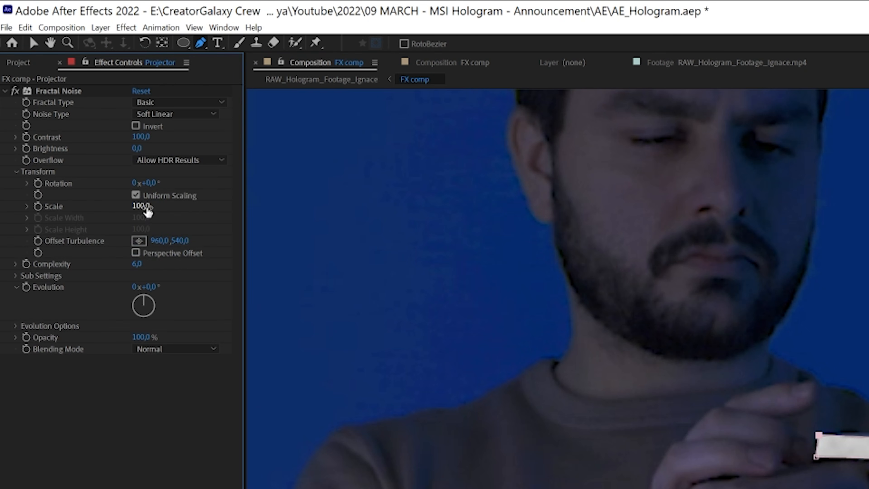
pyautogui.moveTo(140, 205); pyautogui.dragTo(131, 205)
pyautogui.moveTo(98, 154); pyautogui.dragTo(67, 161)
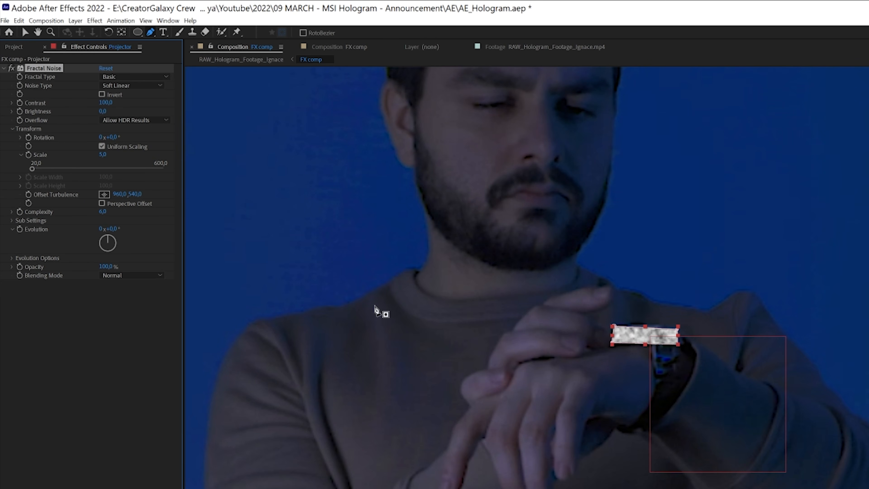
pyautogui.moveTo(103, 154); pyautogui.dragTo(105, 153)
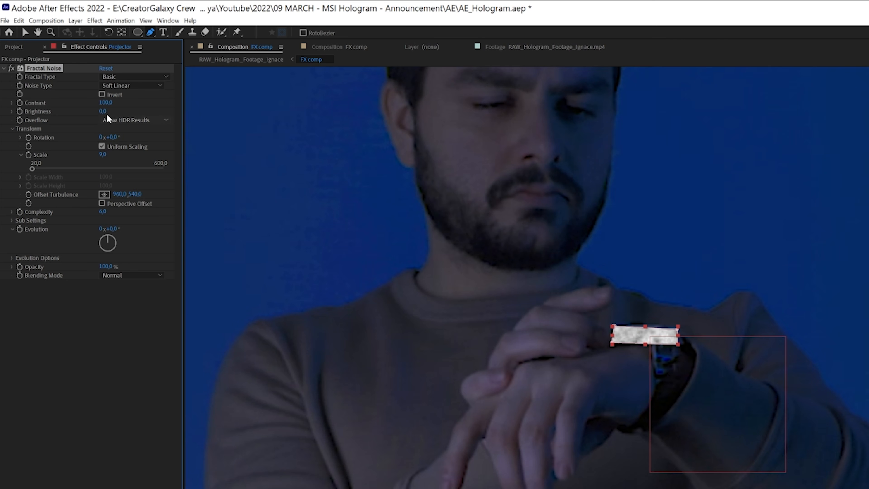
pyautogui.moveTo(103, 111); pyautogui.dragTo(141, 103)
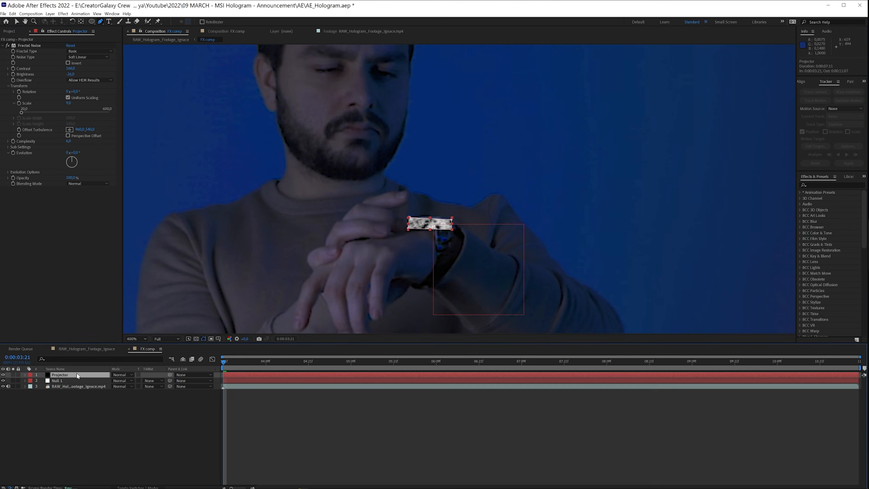
# Apply CC Radial Fast Blur to the Projector layer and set its Zoom mode to Brightest.
pyautogui.hotkey('ctrl', 'space')
pyautogui.write('cc')
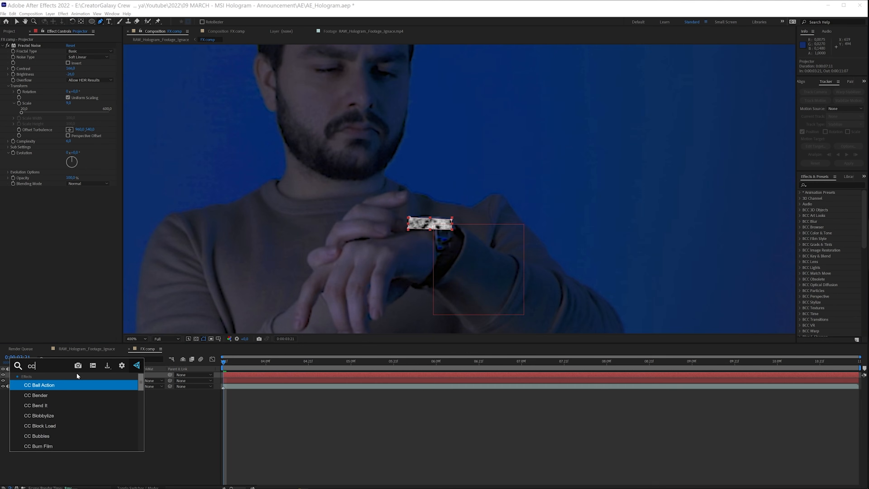
pyautogui.write(' rad')
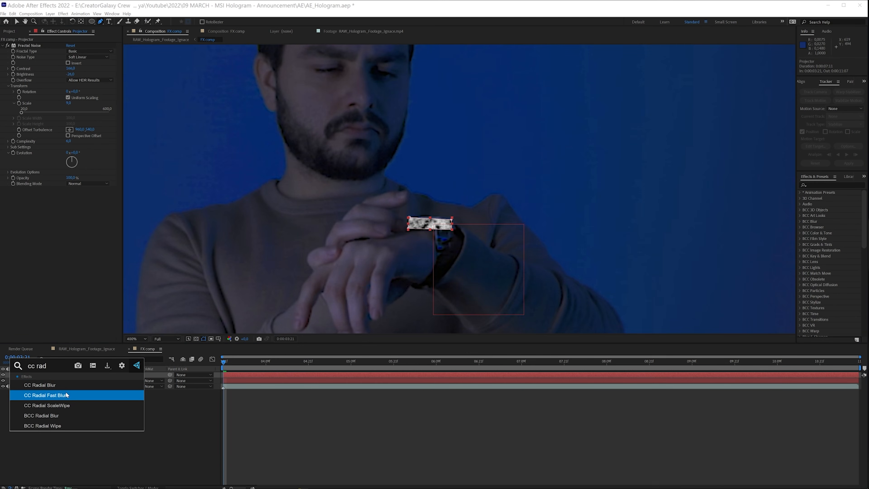
pyautogui.click(67, 395)
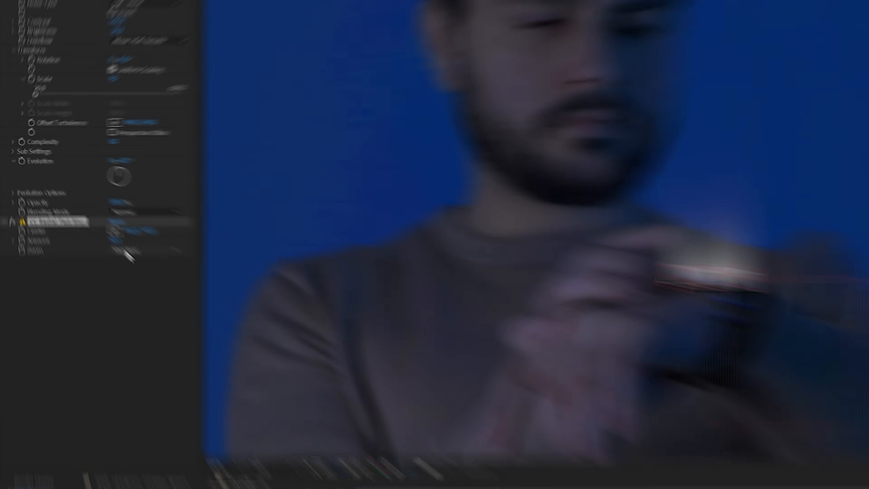
pyautogui.click(77, 207)
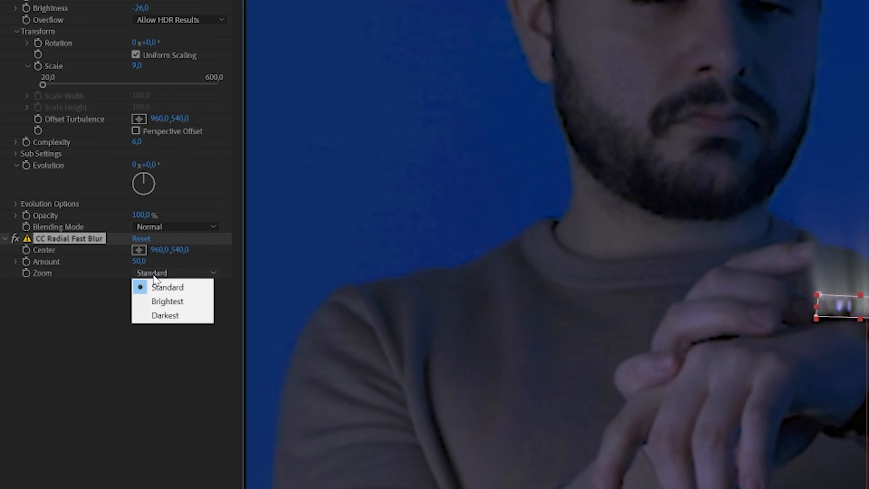
pyautogui.click(167, 302)
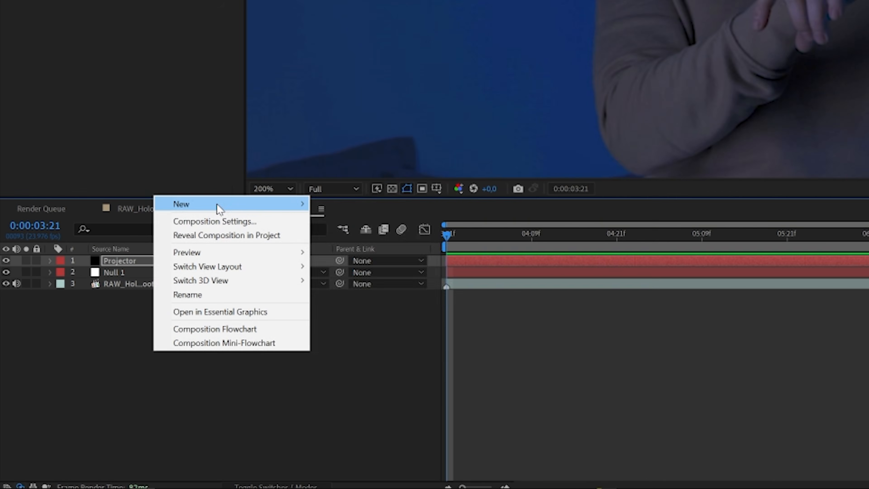
# Create a null object in FX comp and name it Center Point RAYS.
pyautogui.moveTo(217, 202)
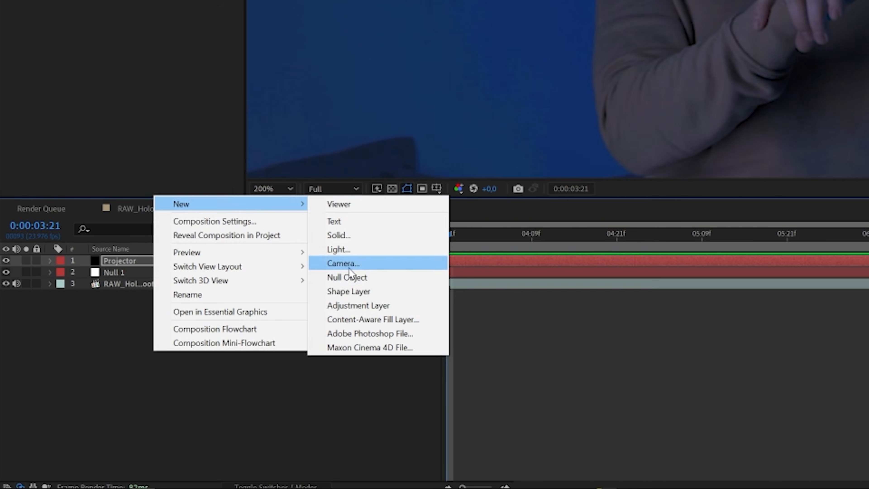
pyautogui.click(334, 278)
pyautogui.press('Return')
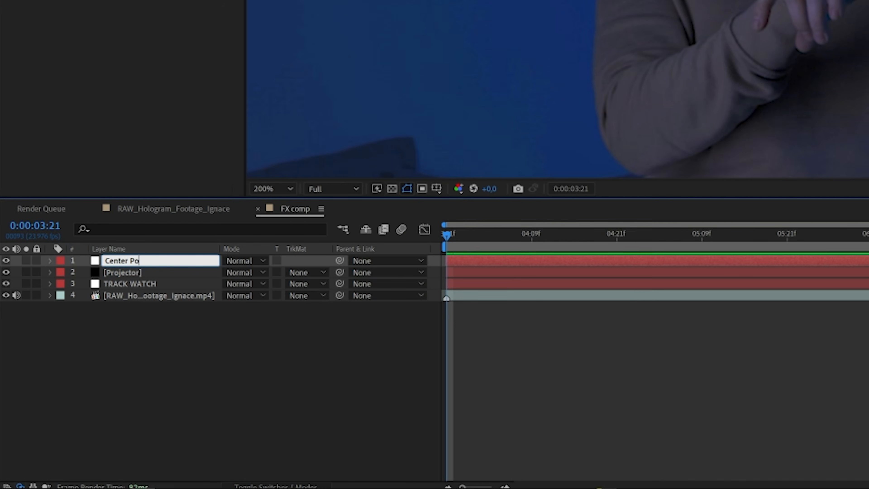
pyautogui.press('Return')
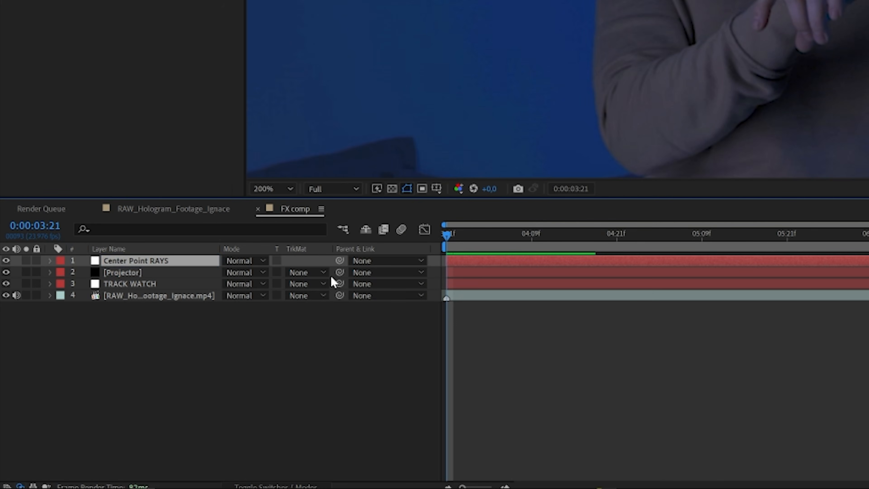
# Link the Center of Projector's CC Radial Fast Blur to the Position of Center Point RAYS with an expression.
pyautogui.click(137, 273)
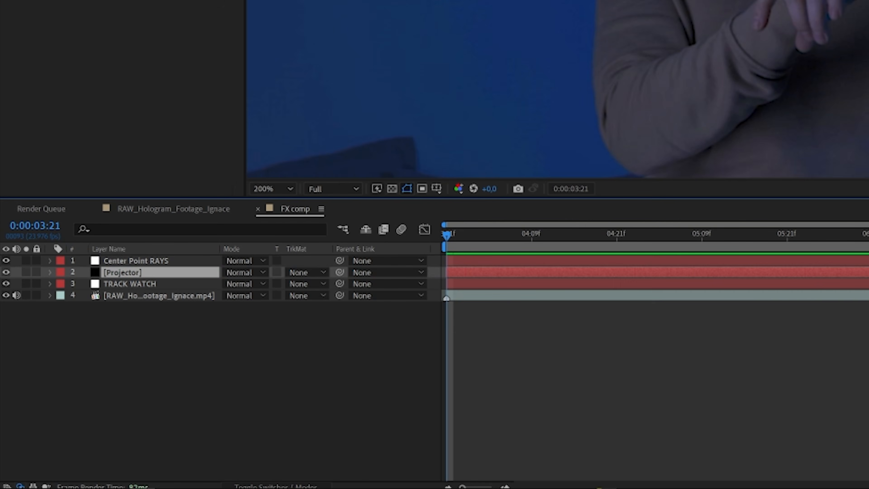
pyautogui.hotkey('ctrl', 'Up')
pyautogui.press('p')
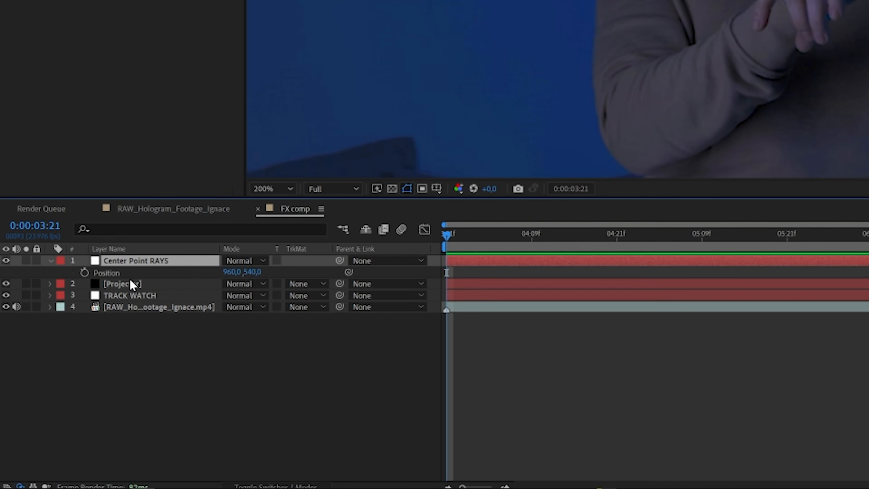
pyautogui.click(118, 284)
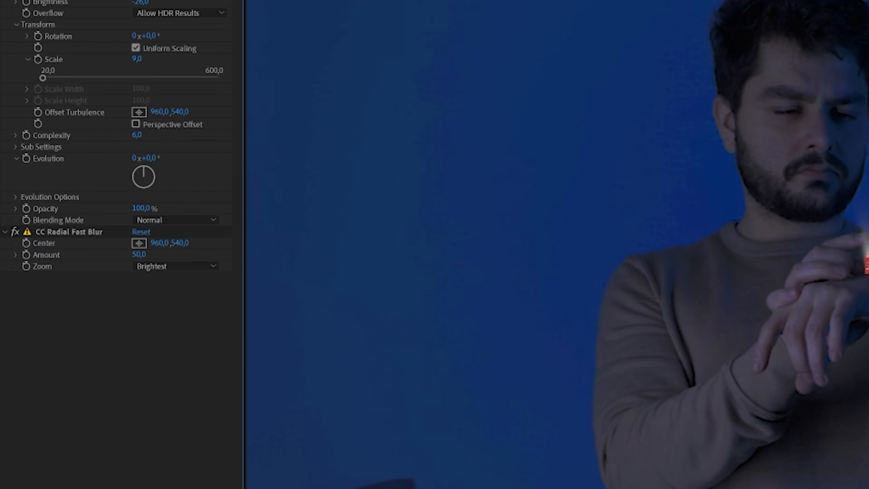
pyautogui.keyDown('alt'); pyautogui.click(26, 243); pyautogui.keyUp('alt')
pyautogui.moveTo(261, 352); pyautogui.dragTo(147, 274)
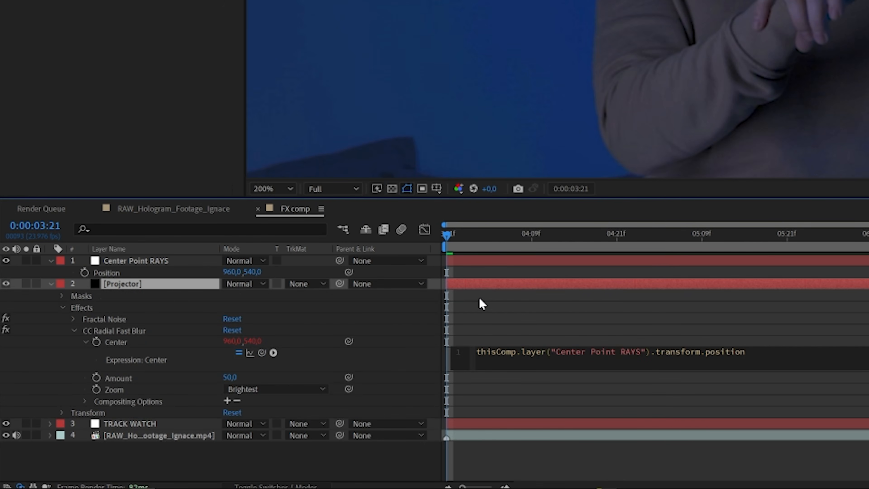
pyautogui.click(493, 304)
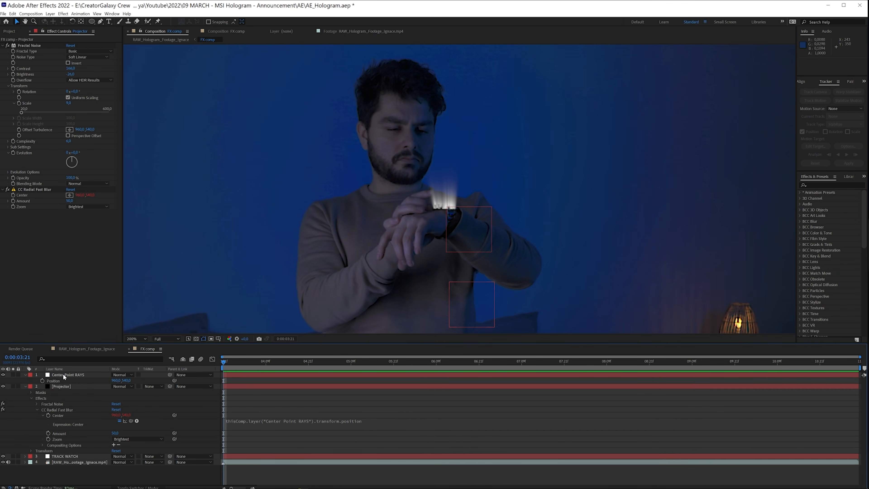
# Move the Center Point RAYS null to 950.5, 377.5 at the watch and set its first Position keyframe at 0:00:03:21.
pyautogui.click(64, 377)
pyautogui.moveTo(472, 304); pyautogui.dragTo(473, 132)
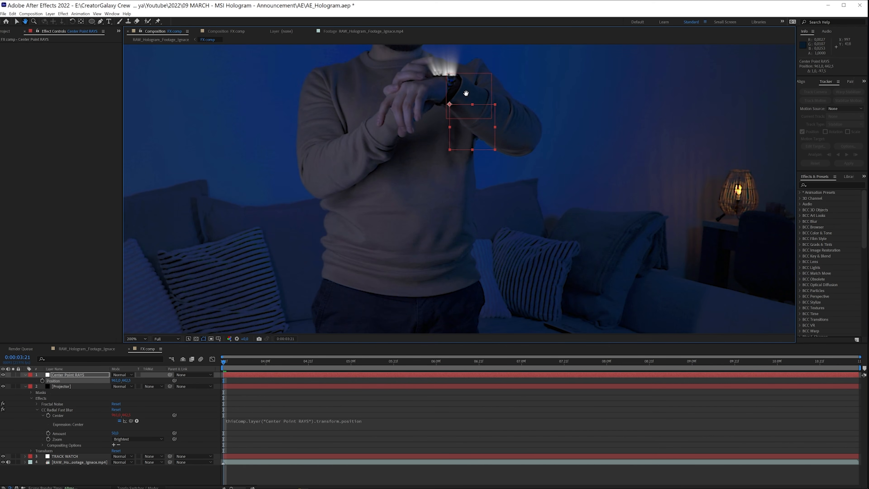
pyautogui.moveTo(465, 97); pyautogui.dragTo(467, 195)
pyautogui.moveTo(471, 241); pyautogui.dragTo(468, 207)
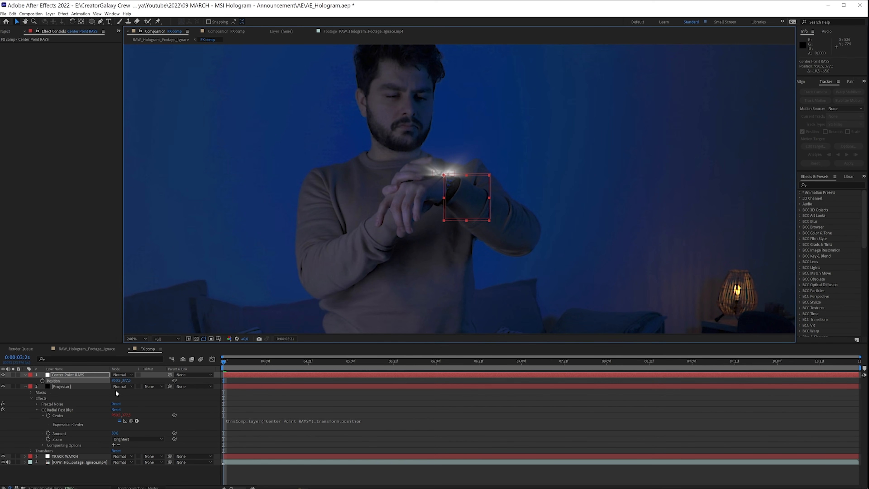
pyautogui.click(42, 381)
# At 0:00:04:09, lower Center Point RAYS to 957, 418 to add a second Position keyframe, and preview the rays opening.
pyautogui.moveTo(228, 365); pyautogui.dragTo(266, 363)
pyautogui.moveTo(457, 195); pyautogui.dragTo(460, 218)
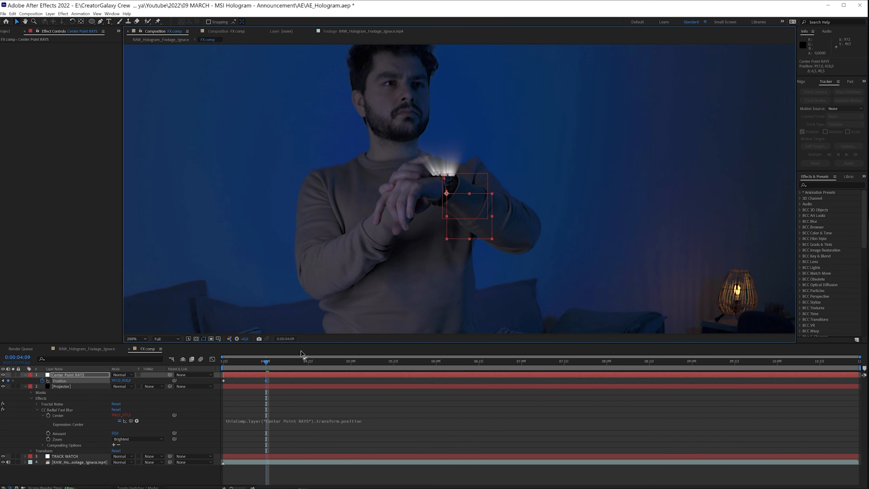
pyautogui.moveTo(251, 367)
pyautogui.mouseDown()
pyautogui.moveTo(224, 367)
pyautogui.moveTo(267, 369)
pyautogui.mouseUp()
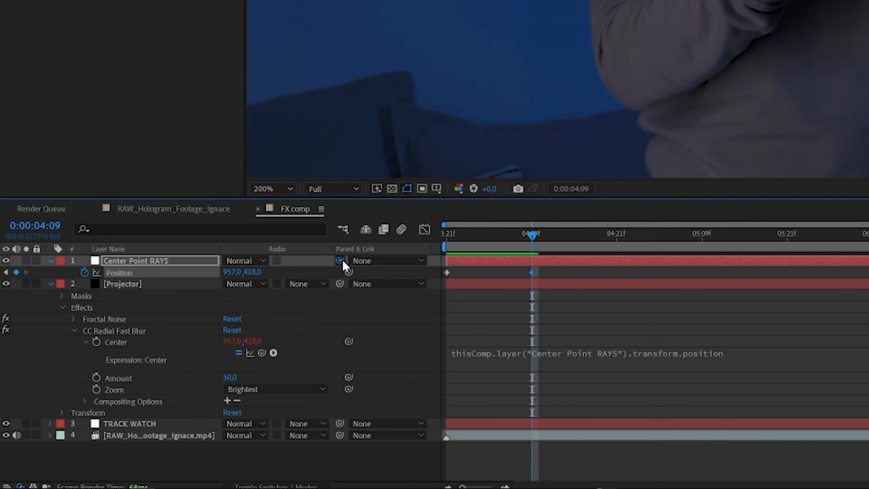
# Try parenting Center Point RAYS to TRACK WATCH and moving the null, and undo both changes.
pyautogui.moveTo(170, 374); pyautogui.dragTo(68, 459)
pyautogui.moveTo(136, 428); pyautogui.dragTo(136, 427)
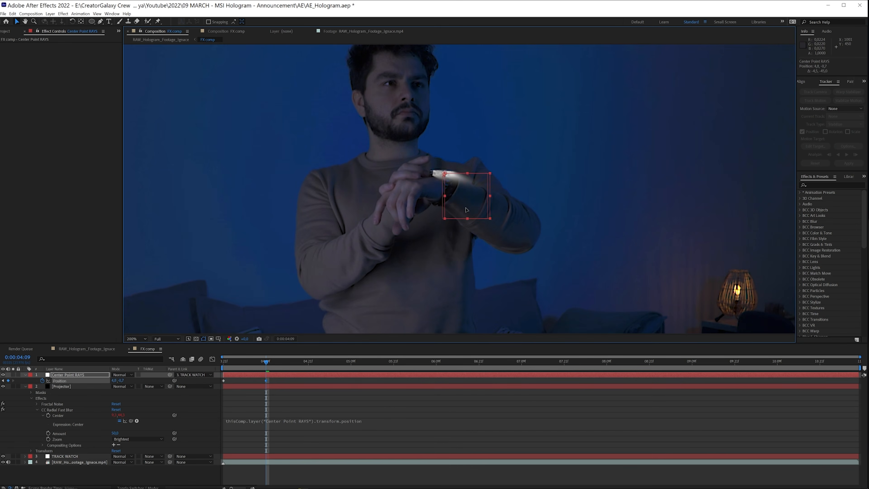
pyautogui.moveTo(455, 181); pyautogui.dragTo(719, 167)
pyautogui.hotkey('ctrl', 'z')
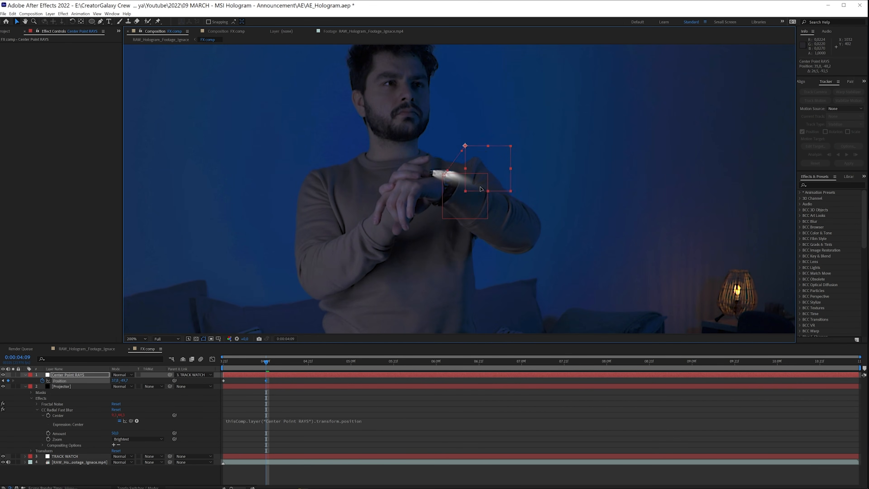
pyautogui.hotkey('ctrl', 'z')
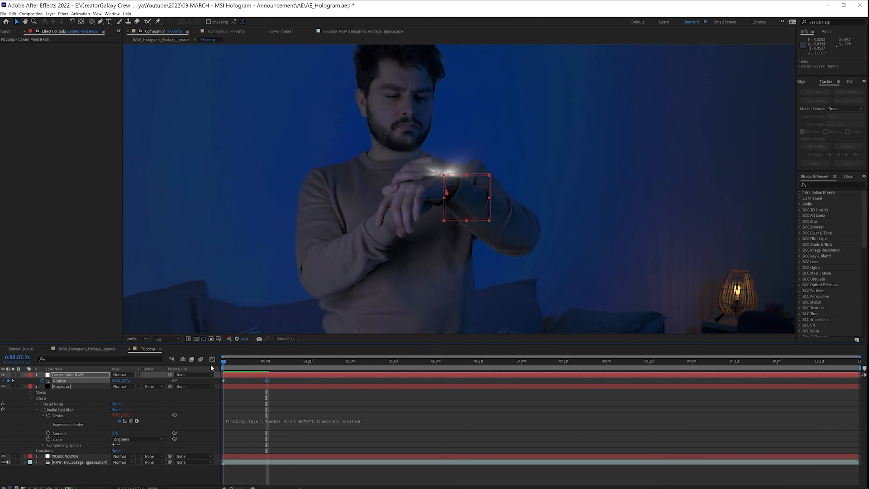
# Parent the Projector layer to TRACK WATCH and scrub to 0:00:08:13 to check that the rays follow the watch.
pyautogui.moveTo(267, 361); pyautogui.dragTo(82, 452)
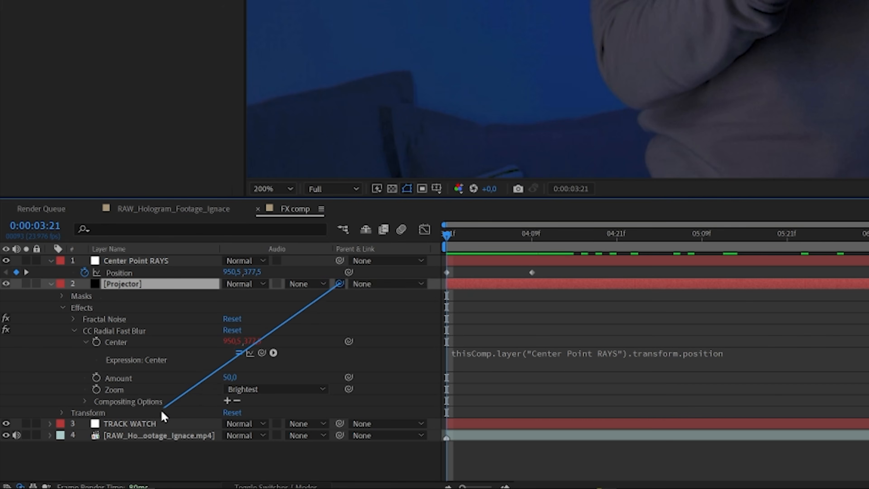
pyautogui.moveTo(164, 415); pyautogui.dragTo(156, 424)
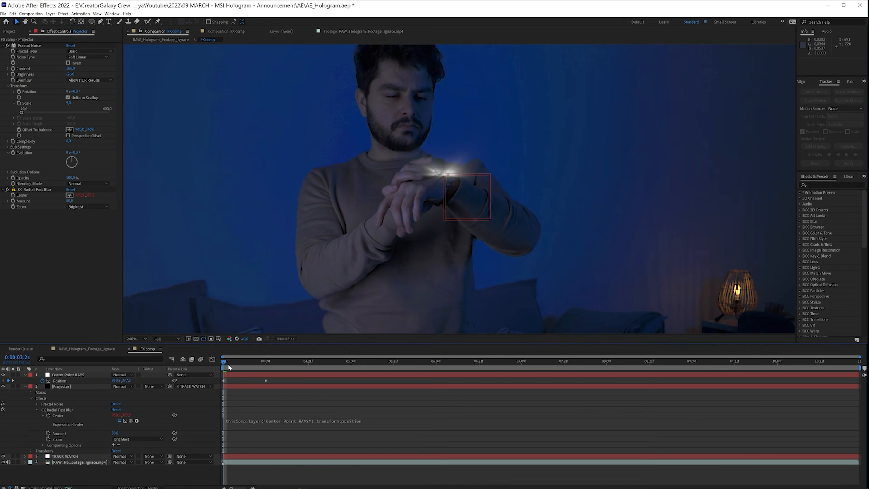
pyautogui.moveTo(229, 365); pyautogui.dragTo(621, 376)
# Set the Projector layer's blending mode to Screen and its Fractal Noise overflow to Clip.
pyautogui.click(178, 386)
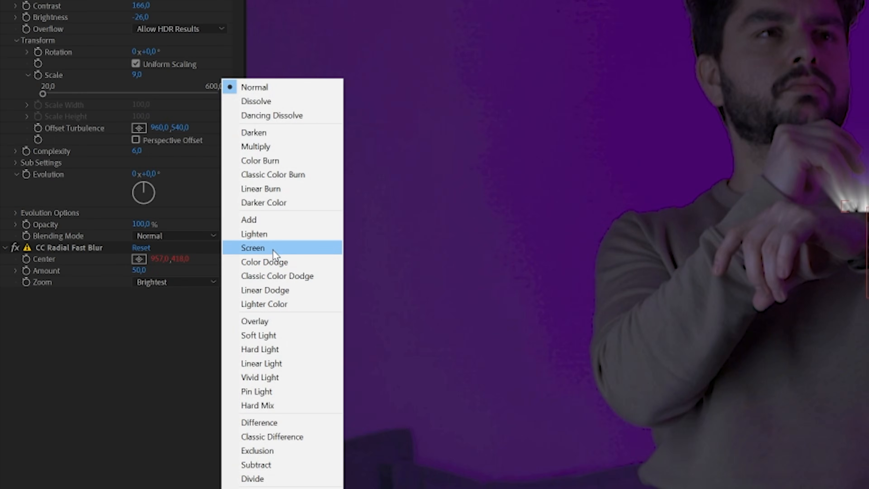
pyautogui.click(272, 248)
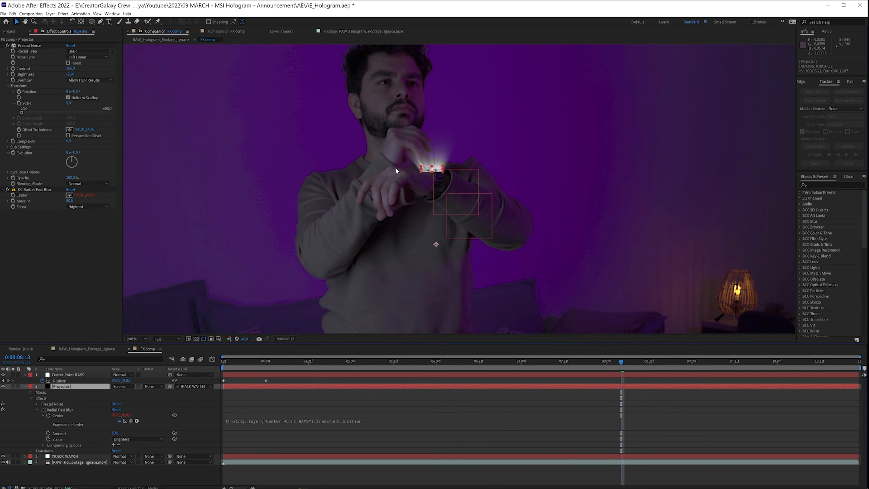
pyautogui.press('.')
pyautogui.press('.')
pyautogui.press('.')
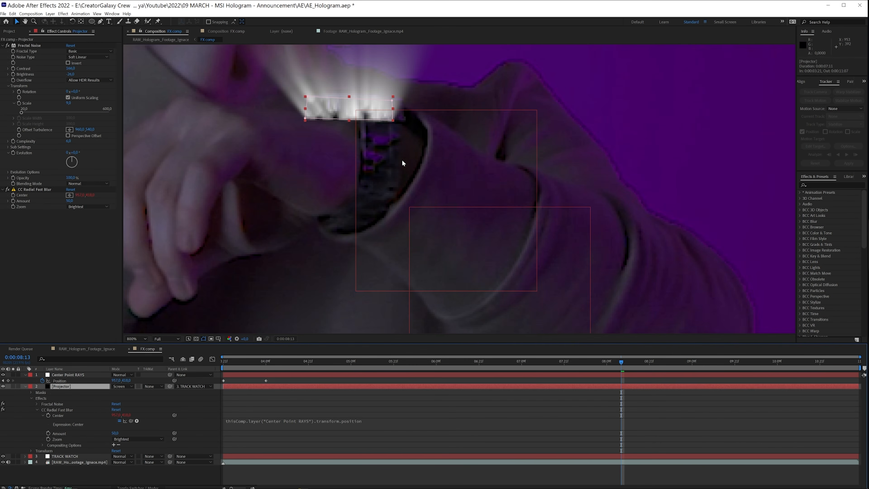
pyautogui.click(88, 80)
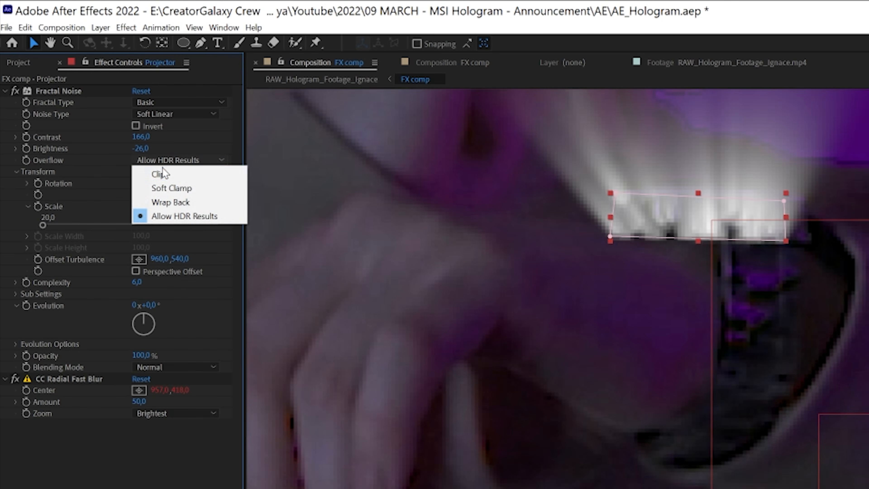
pyautogui.click(80, 86)
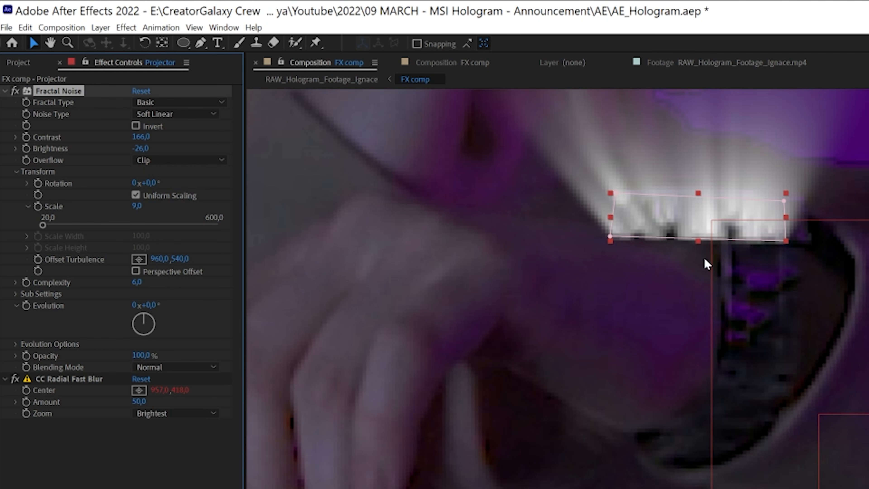
# Shift the Projector's mask onto the top of the watch, reshape its lower edge into a curve, and set its feather to 2 pixels.
pyautogui.moveTo(707, 264); pyautogui.dragTo(865, 343)
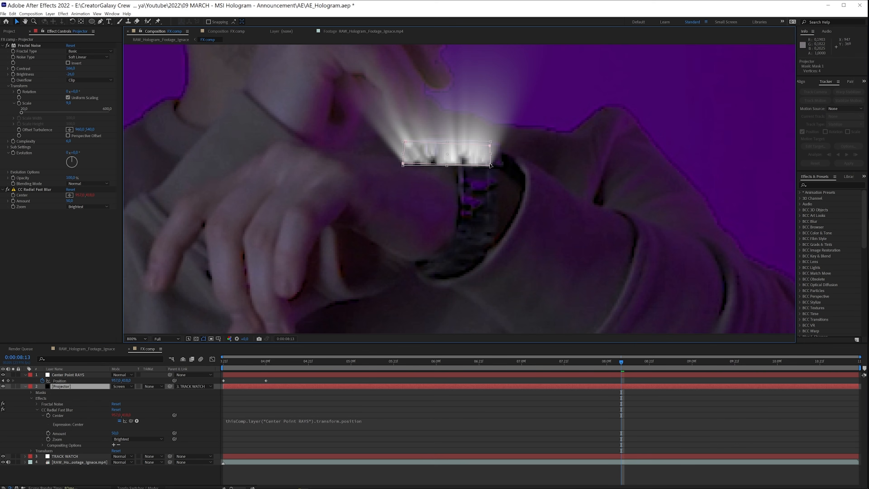
pyautogui.moveTo(473, 164); pyautogui.dragTo(481, 153)
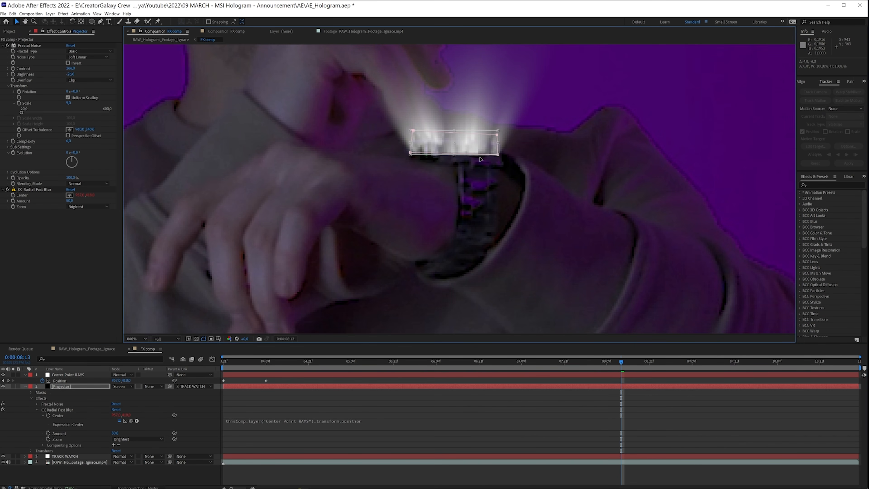
pyautogui.moveTo(411, 154); pyautogui.dragTo(500, 134)
pyautogui.press('f')
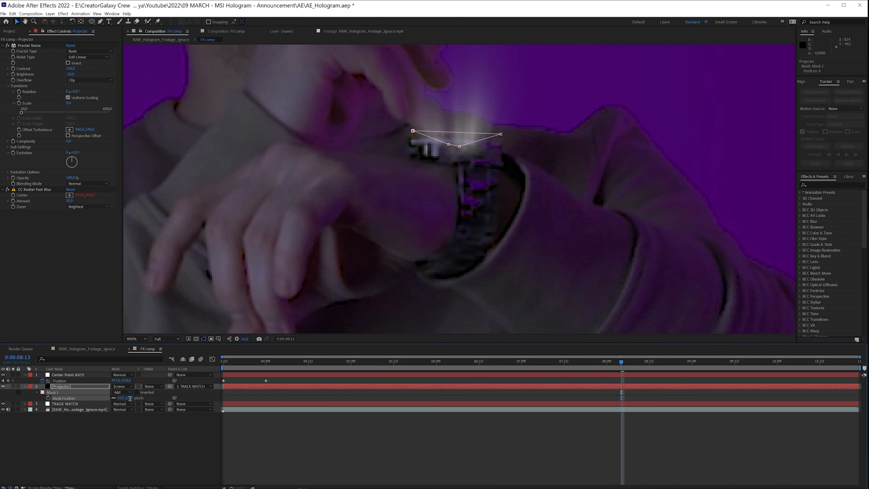
pyautogui.press('g')
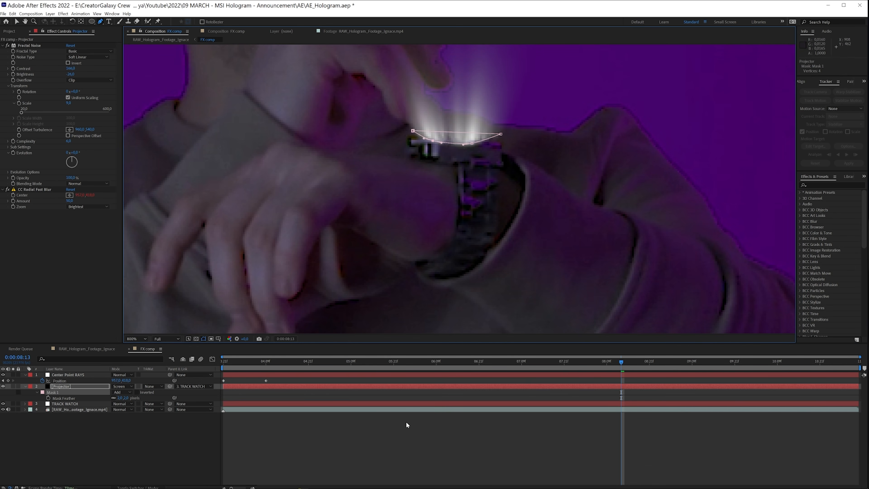
# At 0:00:03:21, readjust the position of Center Point RAYS and raise the Projector's CC Radial Fast Blur amount to 83.
pyautogui.press(',')
pyautogui.press(',')
pyautogui.press(',')
pyautogui.press(',')
pyautogui.press('Home')
pyautogui.click(407, 377)
pyautogui.click(61, 387)
pyautogui.press('v')
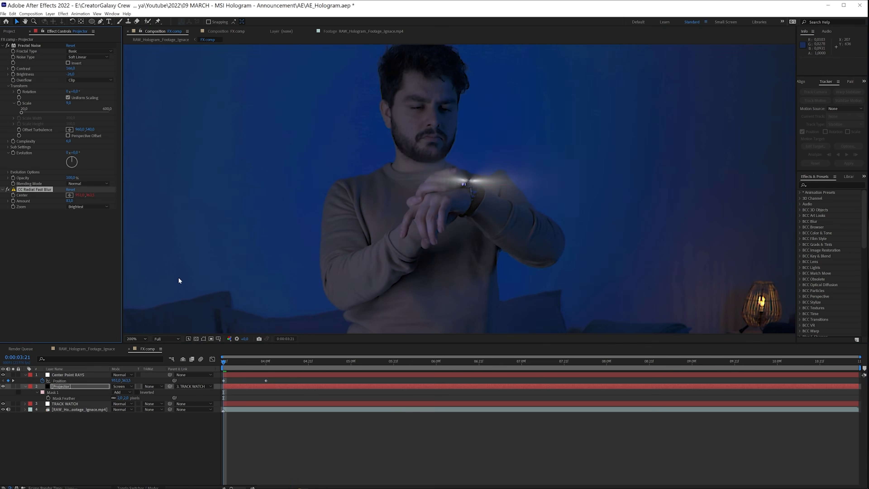
# Preview the rays and set the Projector's Fractal Noise scale to 4 and brightness to 0, lowering its contrast.
pyautogui.press('.')
pyautogui.press('space')
pyautogui.moveTo(68, 103); pyautogui.dragTo(66, 106)
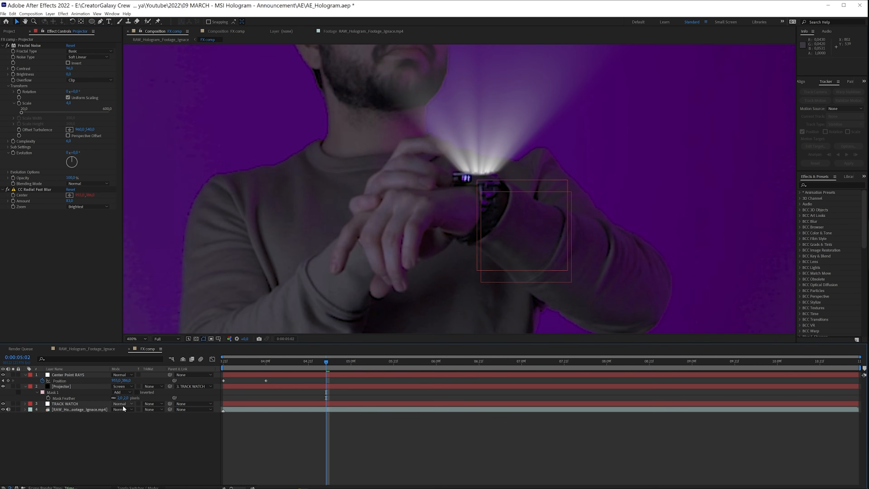
# Apply the Tint effect to the Projector layer and map white to a light blue.
pyautogui.click(57, 386)
pyautogui.hotkey('ctrl', 'space')
pyautogui.write('tint')
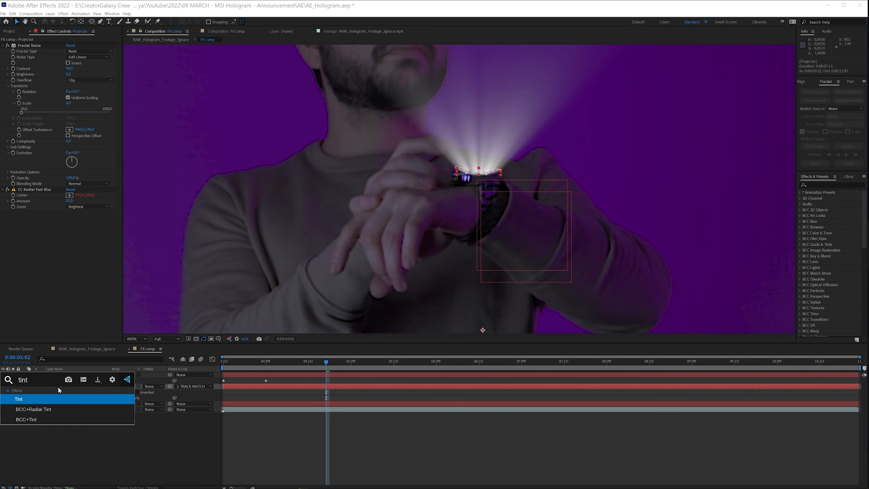
pyautogui.press('Return')
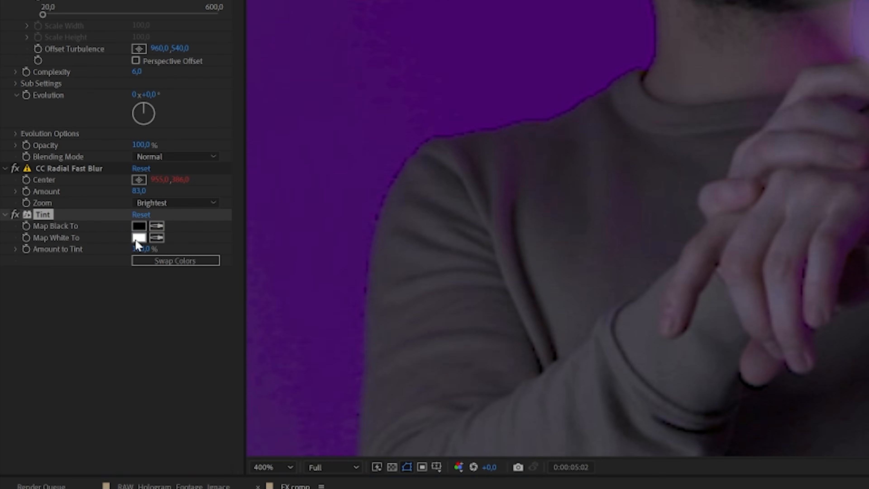
pyautogui.click(145, 238)
pyautogui.click(329, 206)
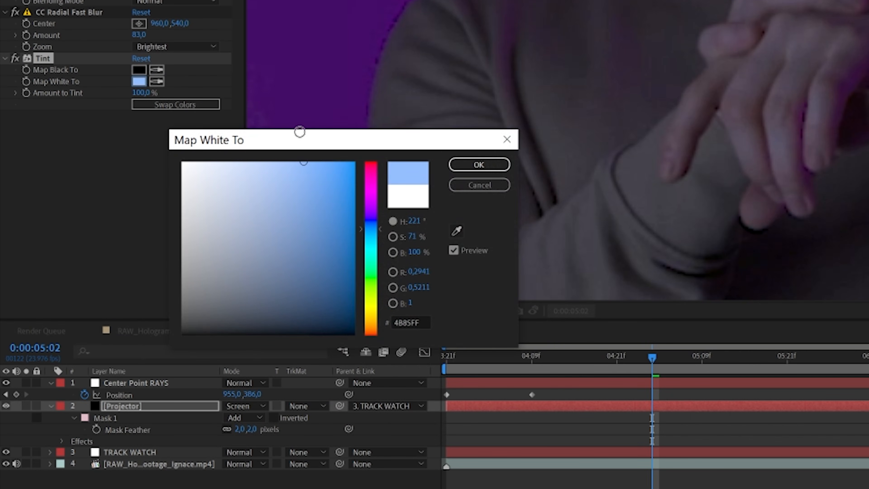
pyautogui.press('Return')
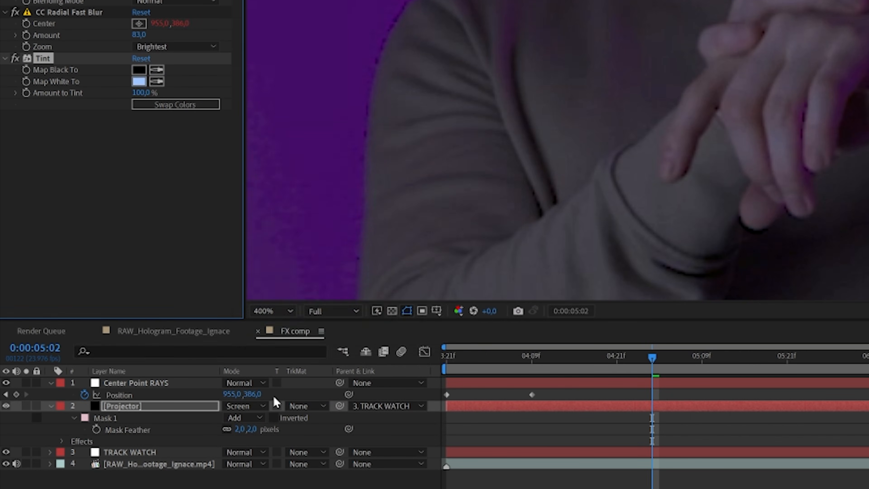
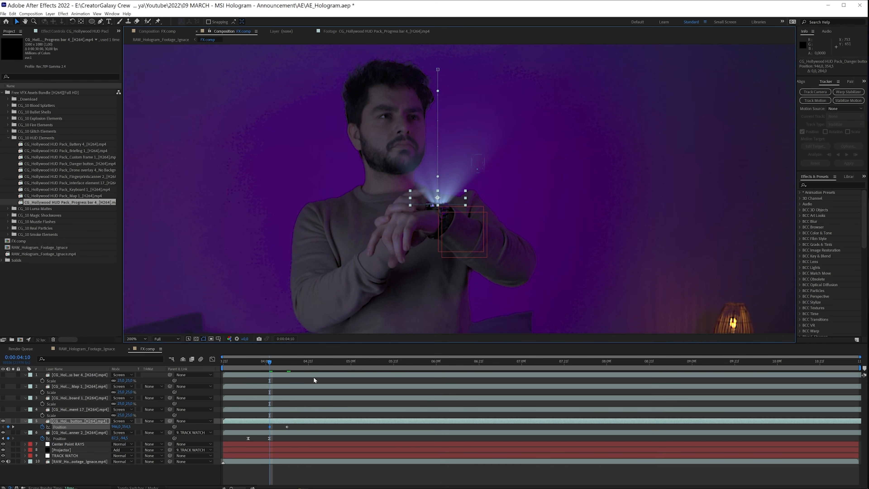
# Keyframe the Danger button layer's Scale from 0% at 0:00:04:10 up to its current size at 0:00:04:15, alongside its Position keyframes.
pyautogui.press('s')
pyautogui.click(42, 427)
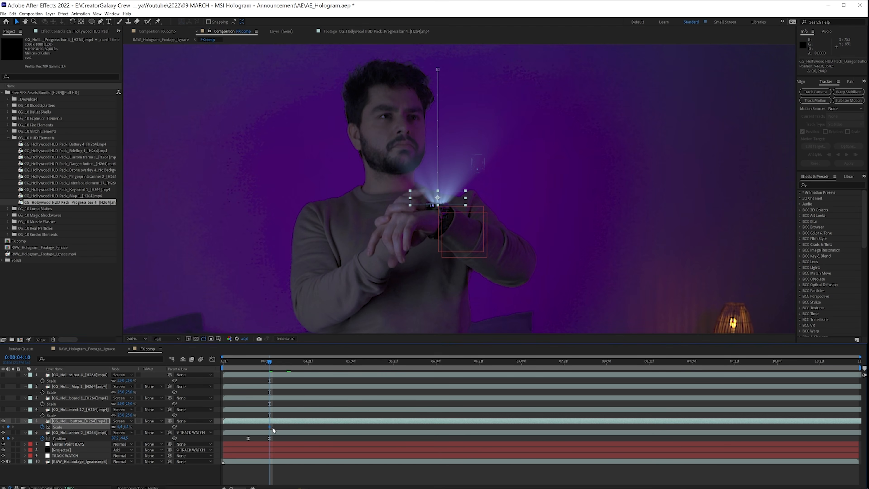
pyautogui.hotkey('shift', 'p')
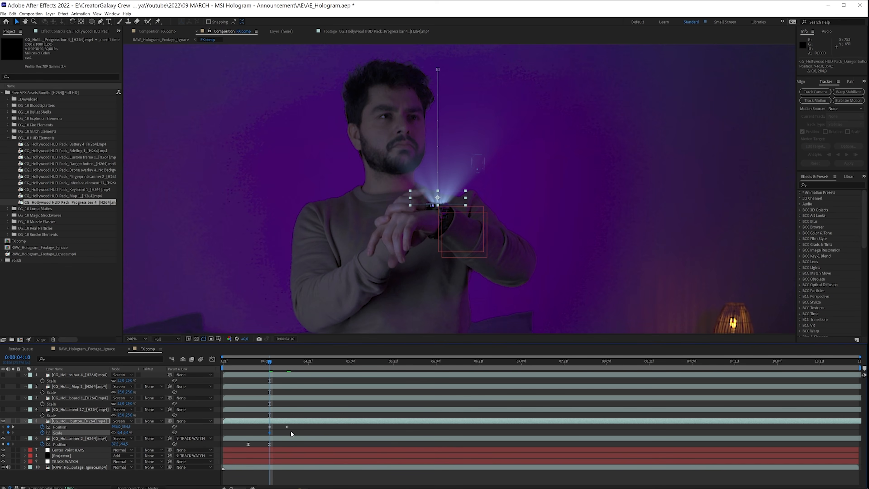
pyautogui.moveTo(269, 432); pyautogui.dragTo(287, 433)
pyautogui.moveTo(269, 361); pyautogui.dragTo(260, 435)
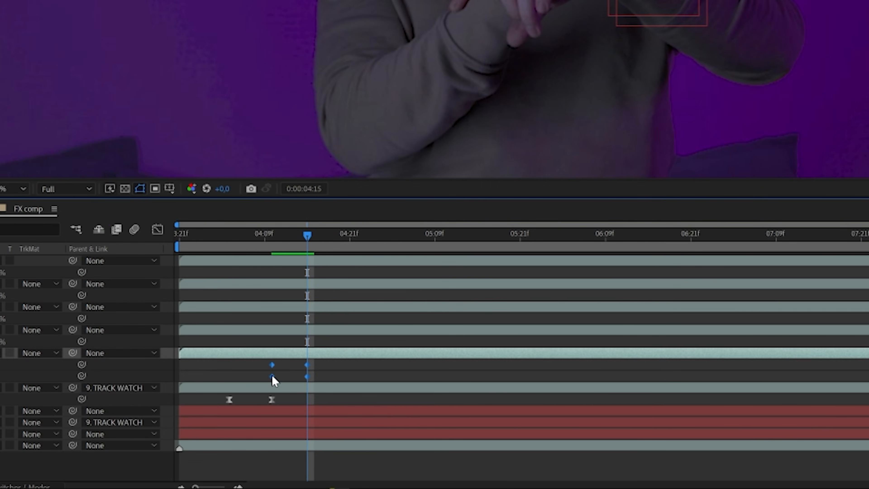
# Apply Easy Ease to the Danger button layer's Position and Scale keyframes.
pyautogui.rightClick(273, 376)
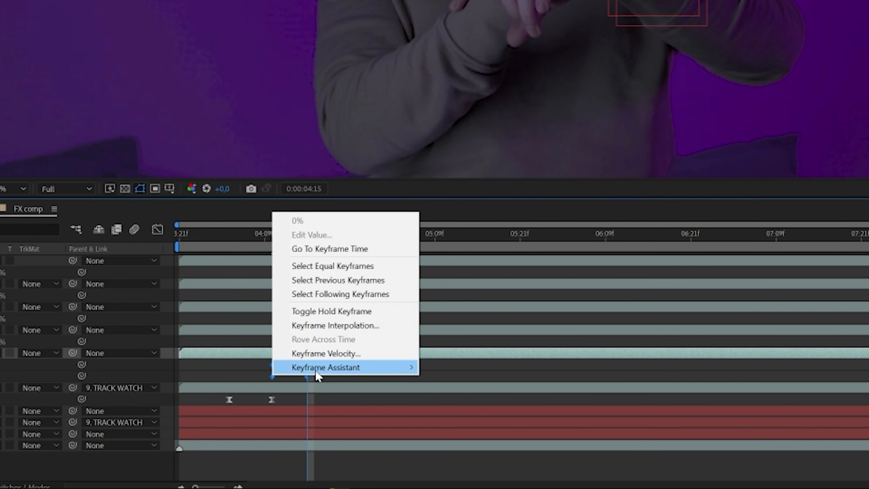
pyautogui.moveTo(320, 369)
pyautogui.click(493, 283)
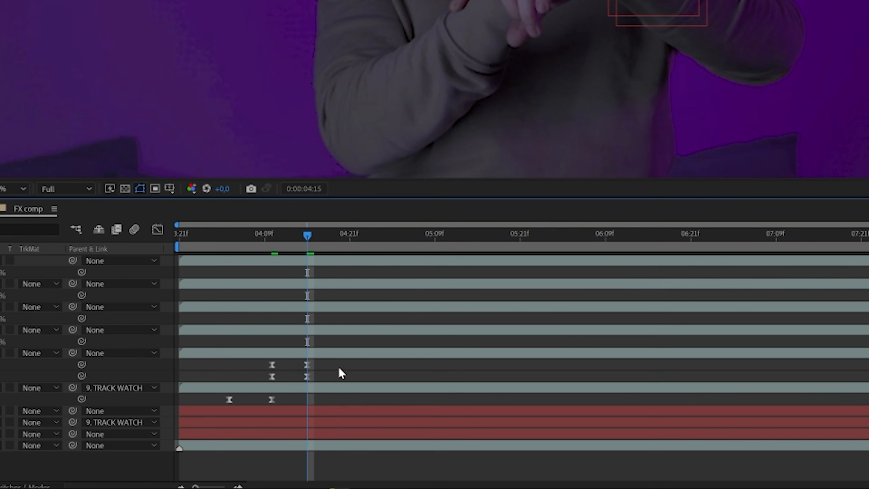
# Slow the Danger button's entrance by moving its ending Position and Scale keyframes to about 0:00:04:23, previewing the timing.
pyautogui.moveTo(331, 360); pyautogui.dragTo(301, 380)
pyautogui.click(350, 379)
pyautogui.press('space')
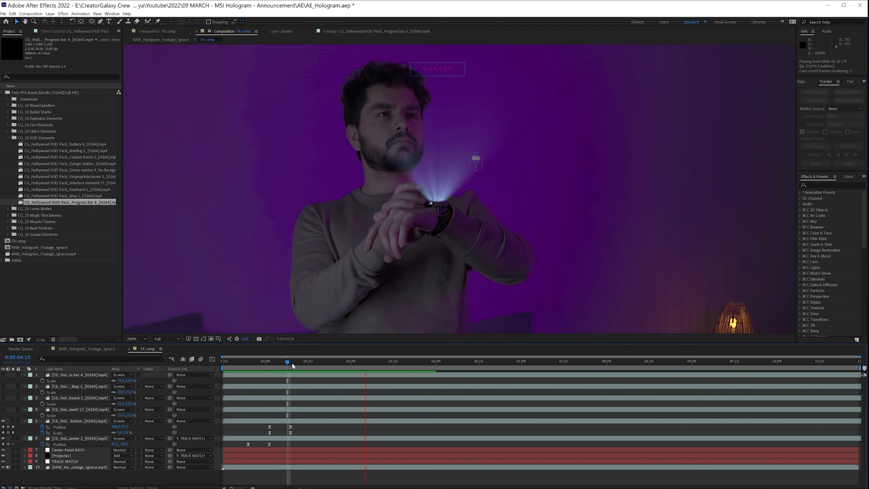
pyautogui.moveTo(300, 425)
pyautogui.mouseDown()
pyautogui.moveTo(286, 433)
pyautogui.moveTo(312, 432)
pyautogui.mouseUp()
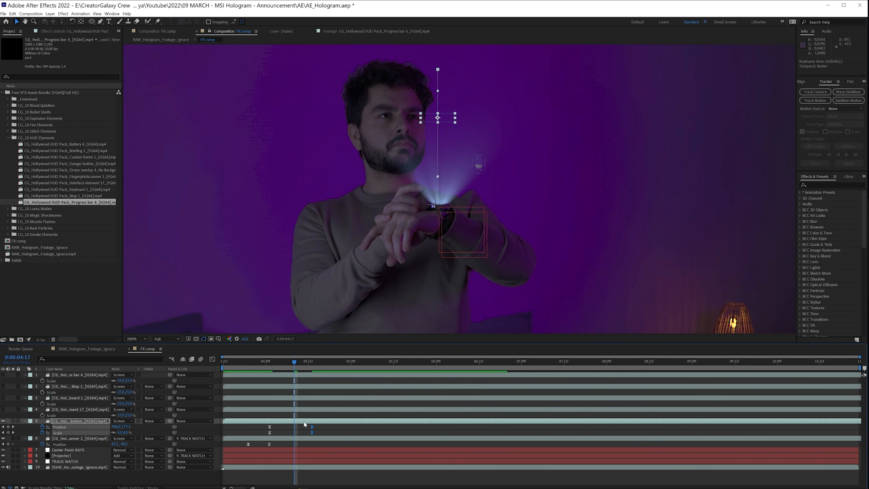
pyautogui.moveTo(312, 433); pyautogui.dragTo(315, 433)
pyautogui.press('space')
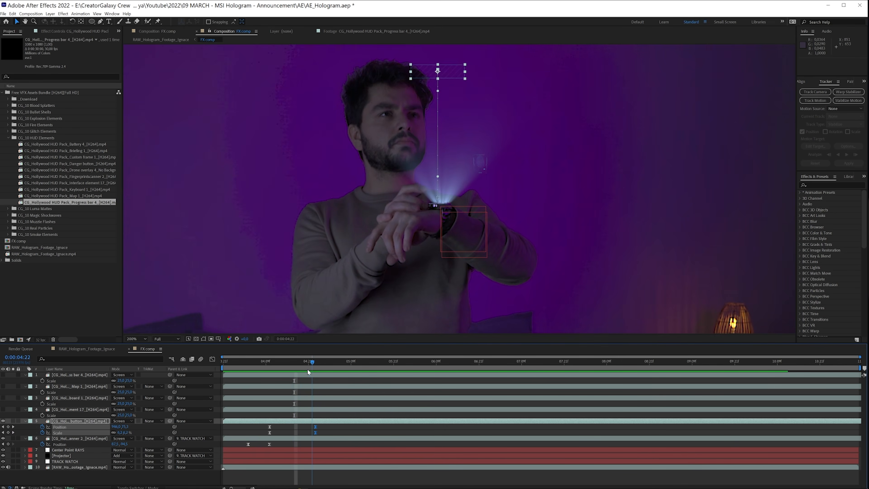
# Stop the preview before the entrance at 0:00:04:08 and parent the Danger button layer to TRACK WATCH.
pyautogui.press('space')
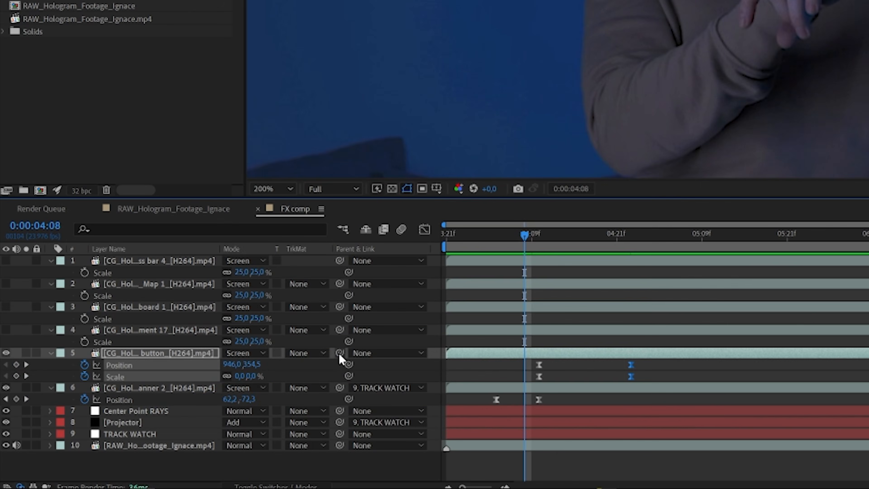
pyautogui.moveTo(170, 421); pyautogui.dragTo(65, 460)
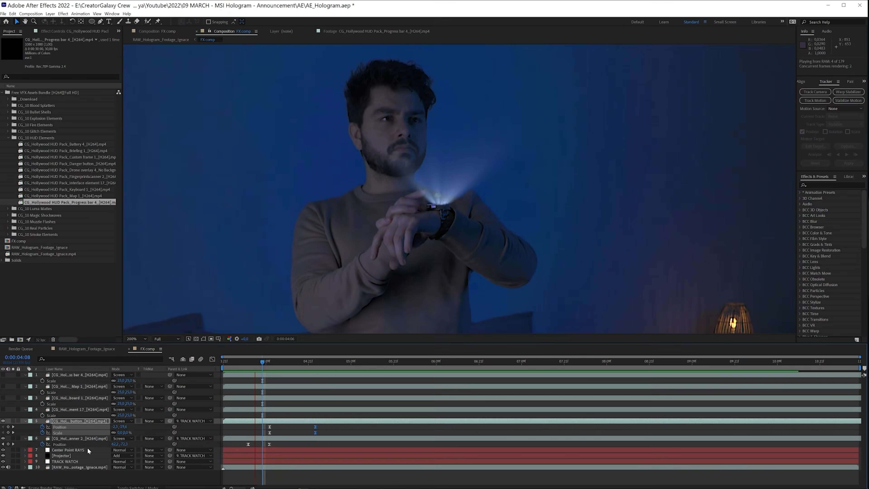
# Add the Custom frame 1 clip around the hologram, parented to TRACK WATCH, with Position and Scale keyframes at 0:00:04:17 and 0:00:05:03.
pyautogui.press('space')
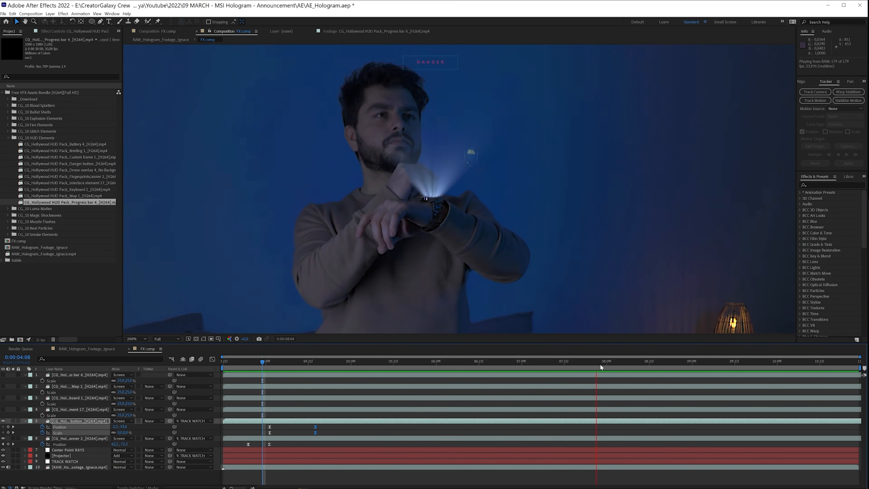
pyautogui.click(468, 361)
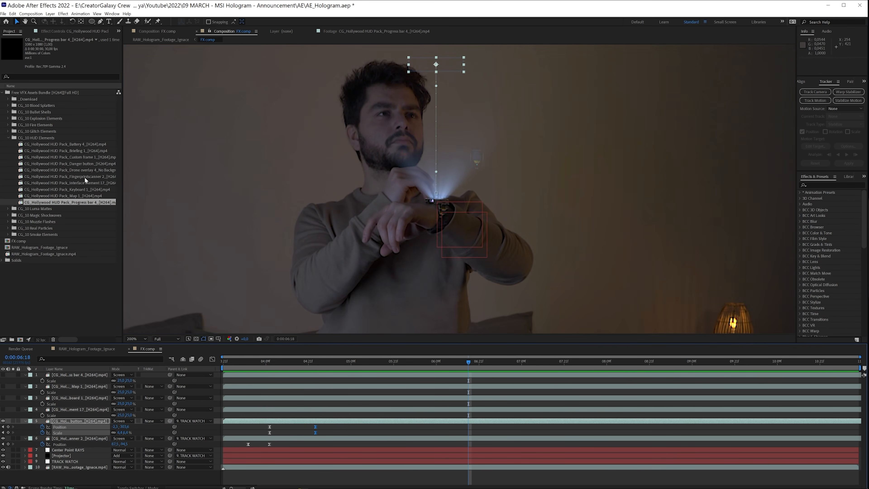
pyautogui.moveTo(86, 157); pyautogui.dragTo(512, 258)
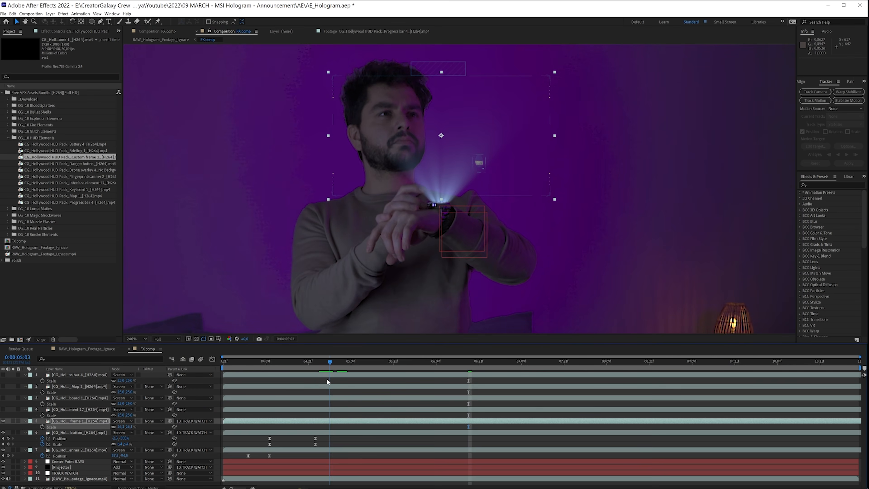
pyautogui.moveTo(124, 432); pyautogui.dragTo(121, 433)
pyautogui.press('space')
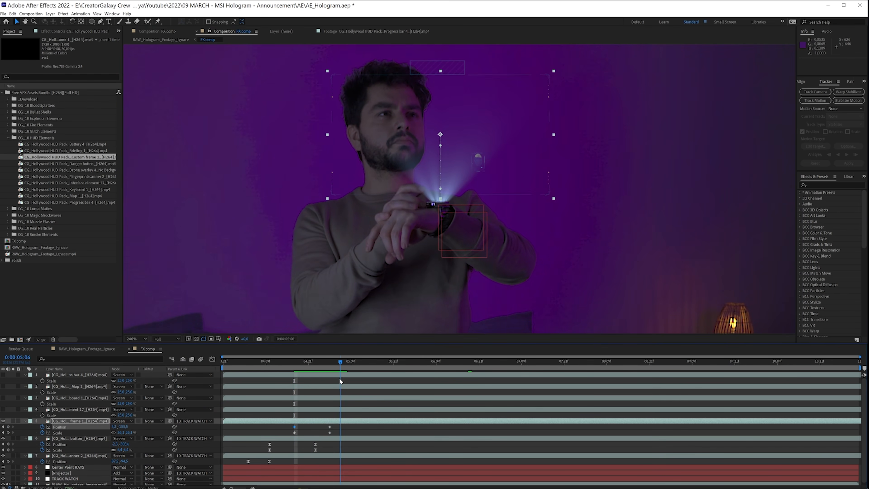
# Show the Interface element 17 layer and move it onto the empty wall beside the man.
pyautogui.click(66, 409)
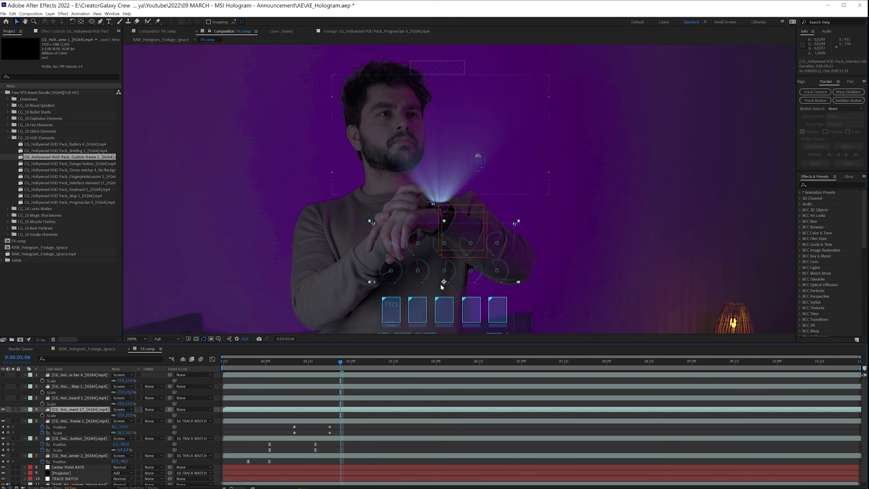
pyautogui.press('h')
pyautogui.moveTo(475, 297); pyautogui.dragTo(559, 239)
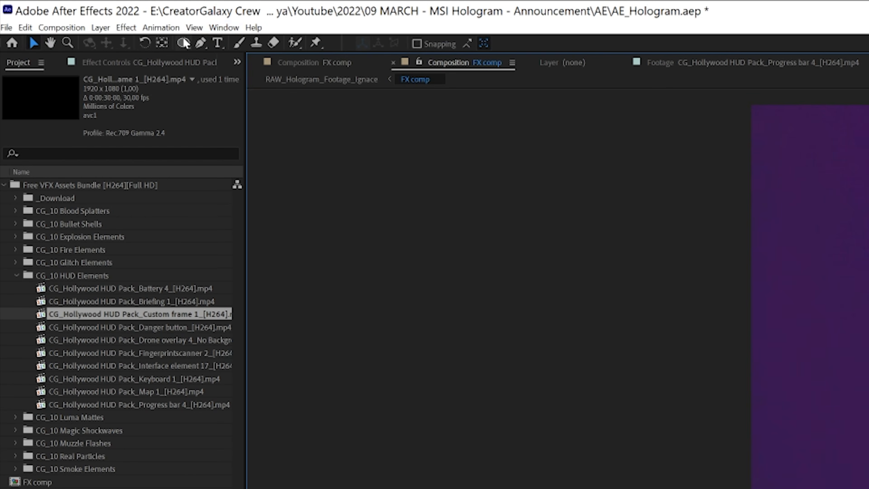
# Draw a closed Pen mask around the first column of dials and the TYZ1 card on the Interface element 17 layer.
pyautogui.click(200, 47)
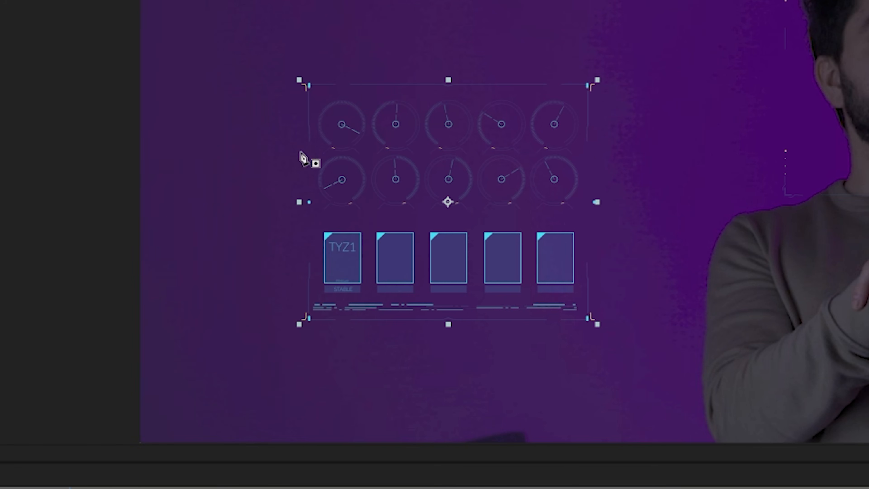
pyautogui.click(371, 91)
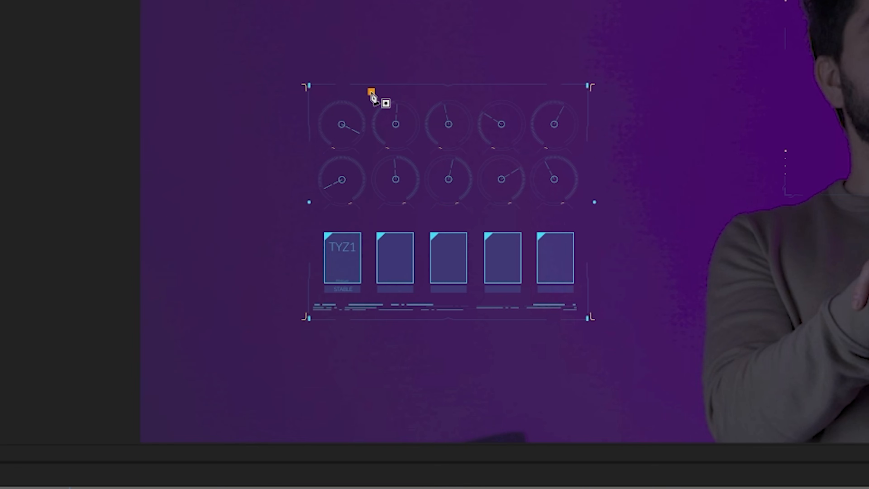
pyautogui.click(370, 141)
pyautogui.click(370, 249)
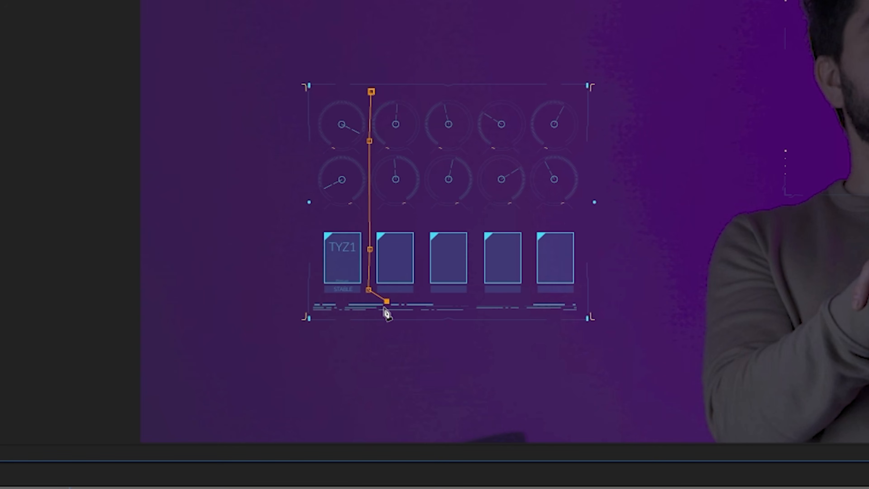
pyautogui.hotkey('ctrl', 'z')
pyautogui.click(316, 295)
pyautogui.click(313, 99)
pyautogui.click(347, 88)
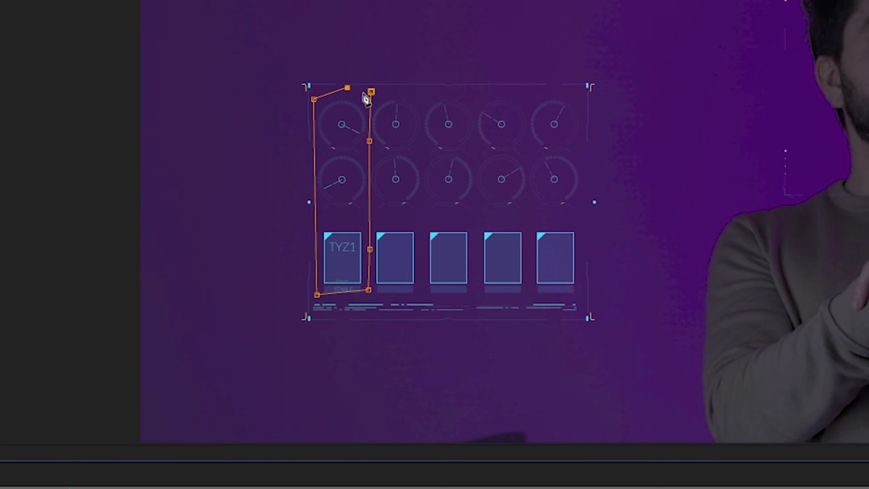
pyautogui.click(371, 92)
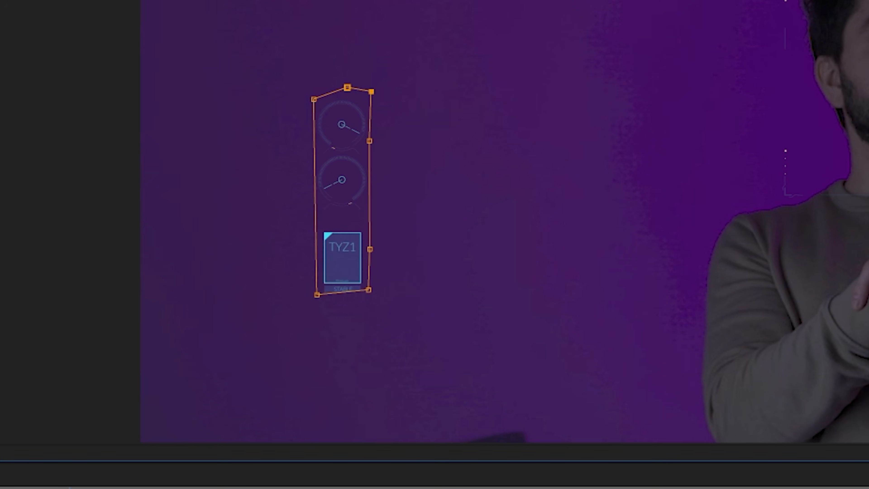
# Move the masked Interface element 17 column beside the man's head, just inside the custom frame's edge.
pyautogui.press('v')
pyautogui.moveTo(354, 228); pyautogui.dragTo(145, 195)
pyautogui.moveTo(155, 226); pyautogui.dragTo(165, 209)
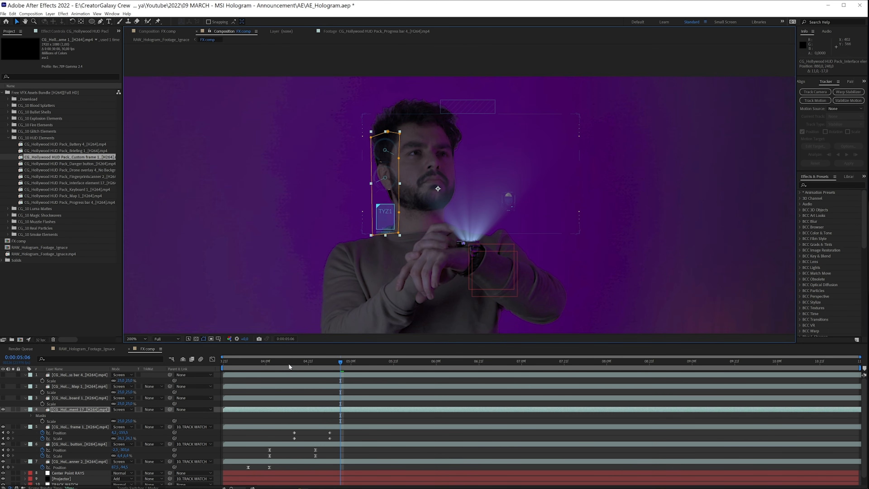
# Keyframe Interface element 17's Position and Scale from a lower point at 0% (0:00:04:11) to its current state (0:00:04:22), and parent it to TRACK WATCH.
pyautogui.moveTo(287, 361); pyautogui.dragTo(310, 363)
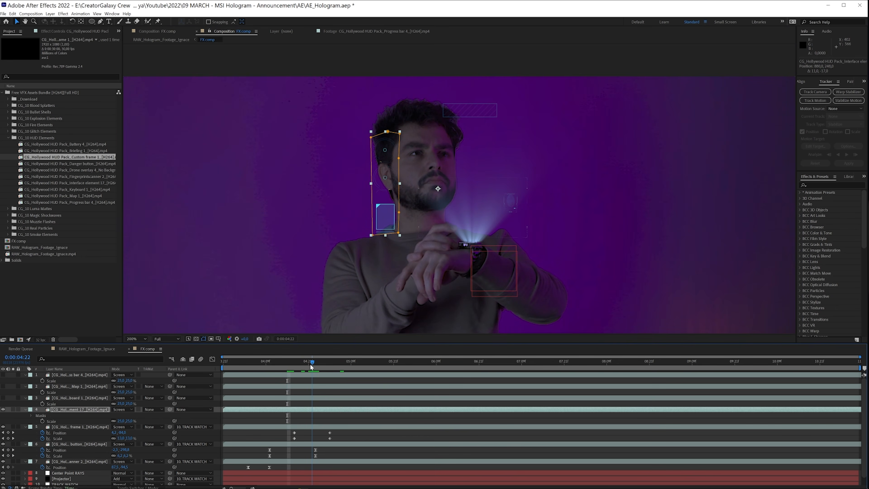
pyautogui.press('p')
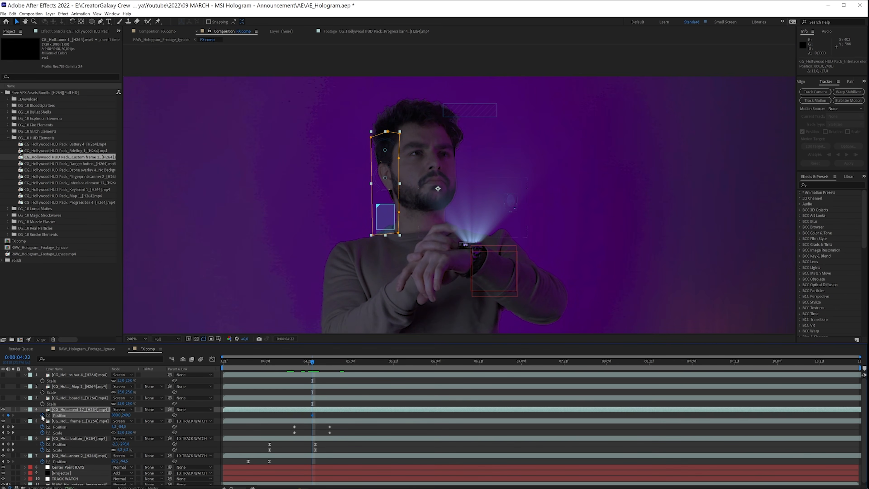
pyautogui.press('s')
pyautogui.hotkey('shift', 'p')
pyautogui.moveTo(300, 362); pyautogui.dragTo(273, 360)
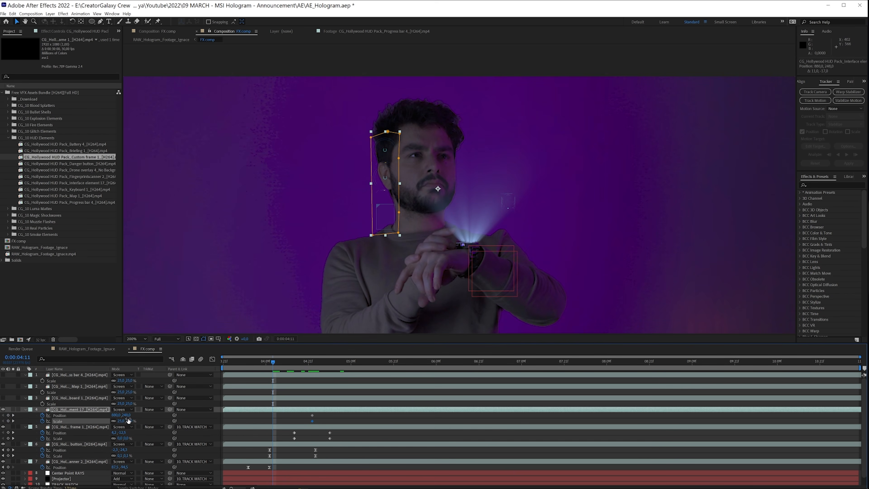
pyautogui.write('0')
pyautogui.moveTo(438, 188); pyautogui.dragTo(438, 235)
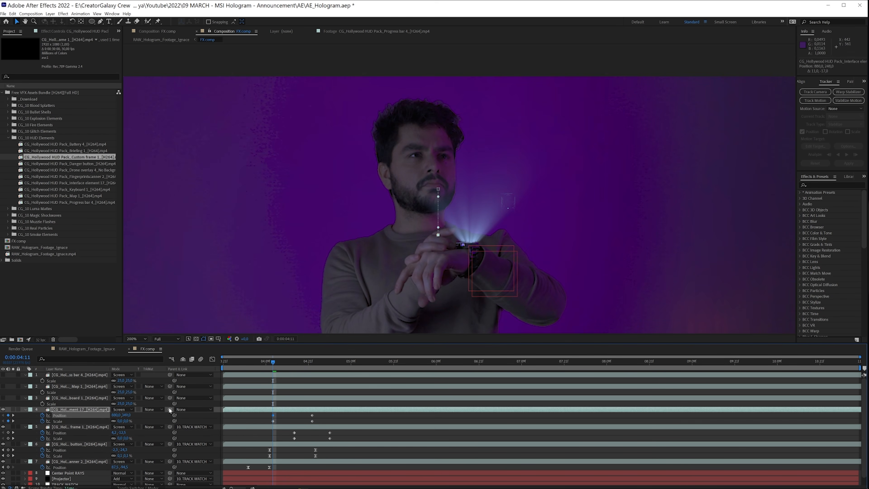
pyautogui.moveTo(170, 410); pyautogui.dragTo(65, 483)
# Show the Keyboard 1 layer, keyframe its Position and Scale growing out of the watch between 0:00:04:06 and 0:00:04:15, and parent it to TRACK WATCH.
pyautogui.moveTo(275, 361); pyautogui.dragTo(383, 362)
pyautogui.click(3, 398)
pyautogui.click(62, 398)
pyautogui.moveTo(582, 260); pyautogui.dragTo(579, 263)
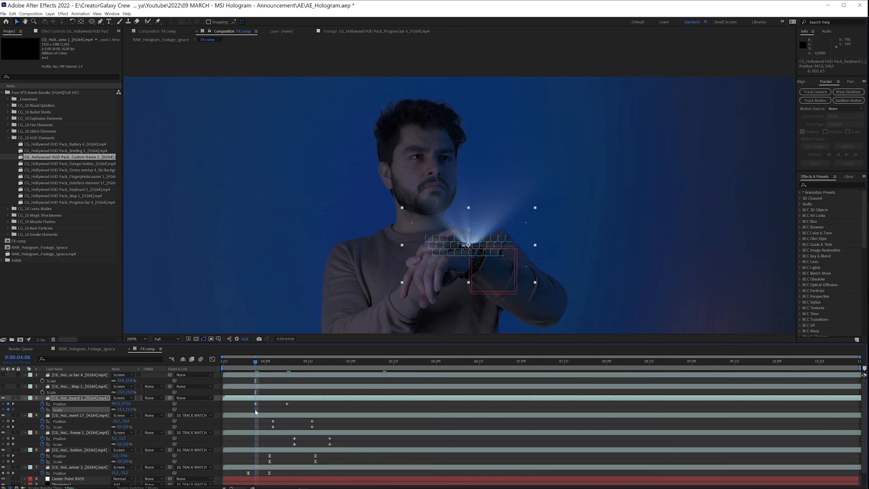
pyautogui.click(193, 398)
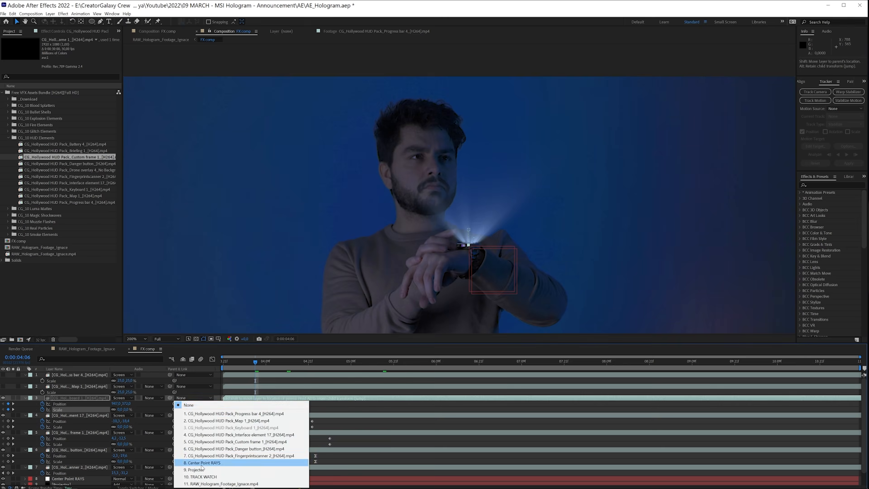
pyautogui.click(205, 459)
pyautogui.moveTo(272, 361); pyautogui.dragTo(362, 361)
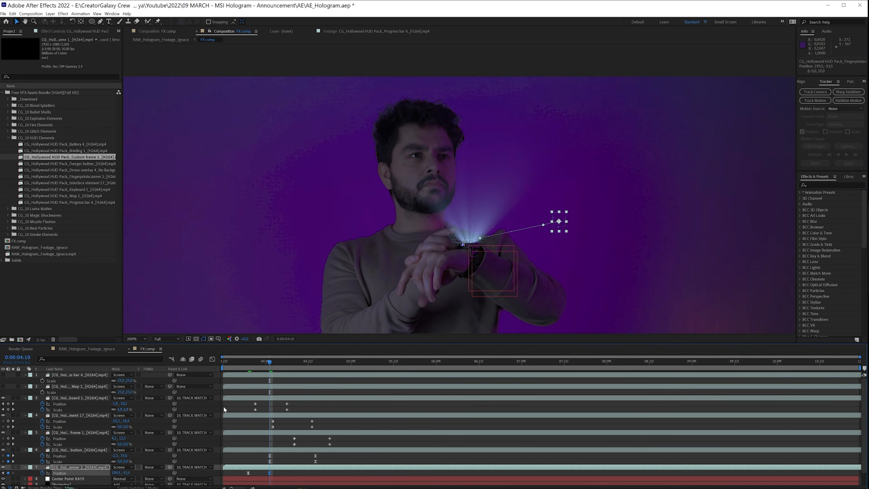
# Show the Map 1 layer and set a Scale keyframe of 0% at 0:00:04:18.
pyautogui.click(99, 389)
pyautogui.click(91, 388)
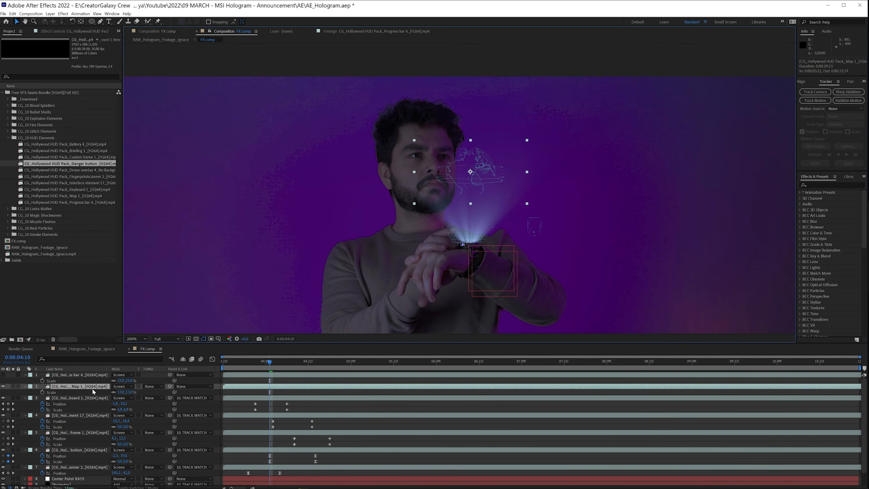
pyautogui.moveTo(269, 360); pyautogui.dragTo(322, 370)
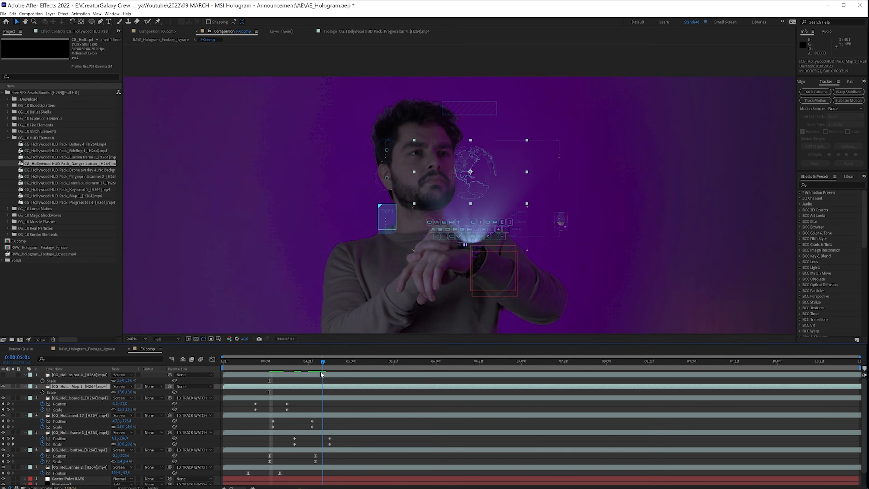
pyautogui.click(299, 366)
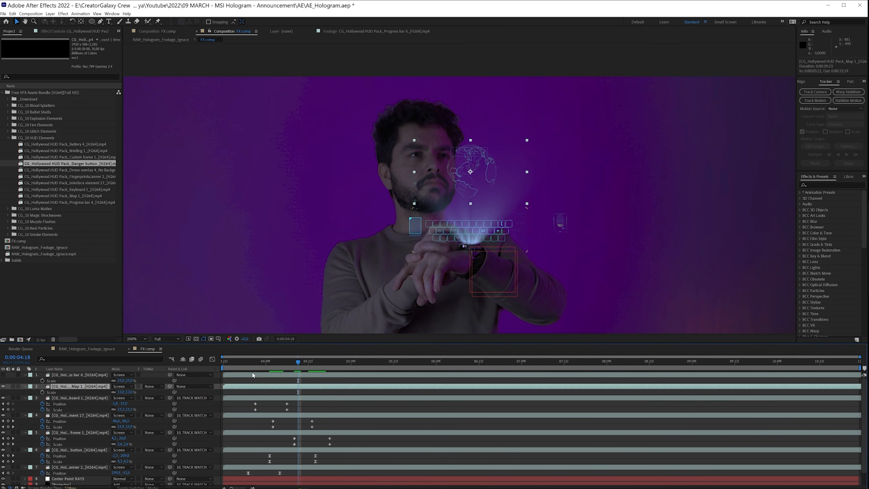
pyautogui.click(42, 392)
pyautogui.moveTo(122, 391); pyautogui.dragTo(123, 394)
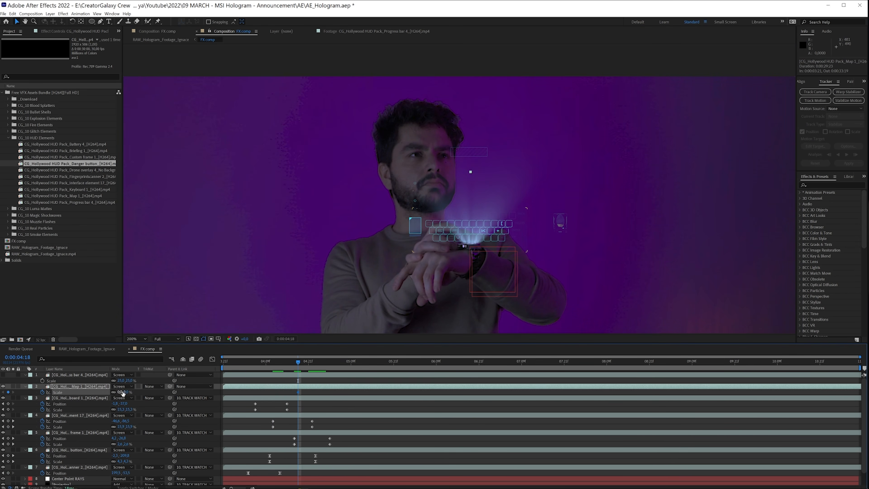
# Set a starting Position keyframe for the Map 1 layer at 0:00:04:18 and parent the layer to TRACK WATCH.
pyautogui.press('p')
pyautogui.click(210, 386)
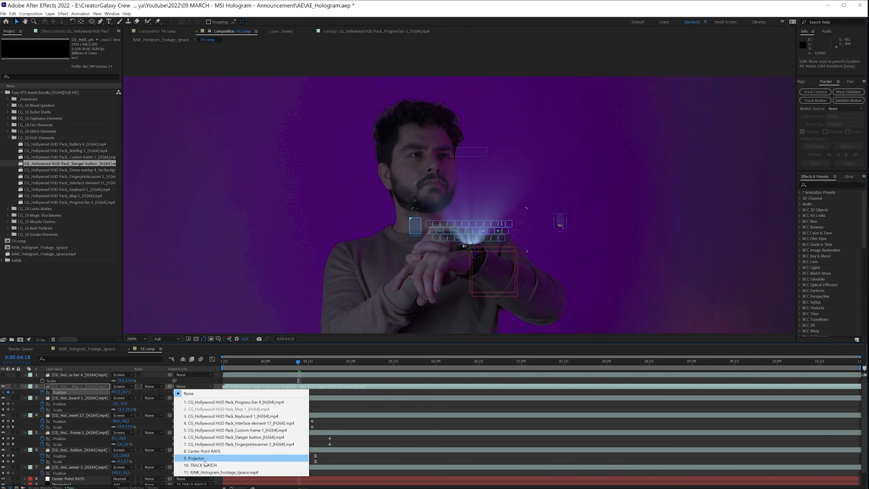
pyautogui.click(240, 460)
pyautogui.hotkey('shift', 's')
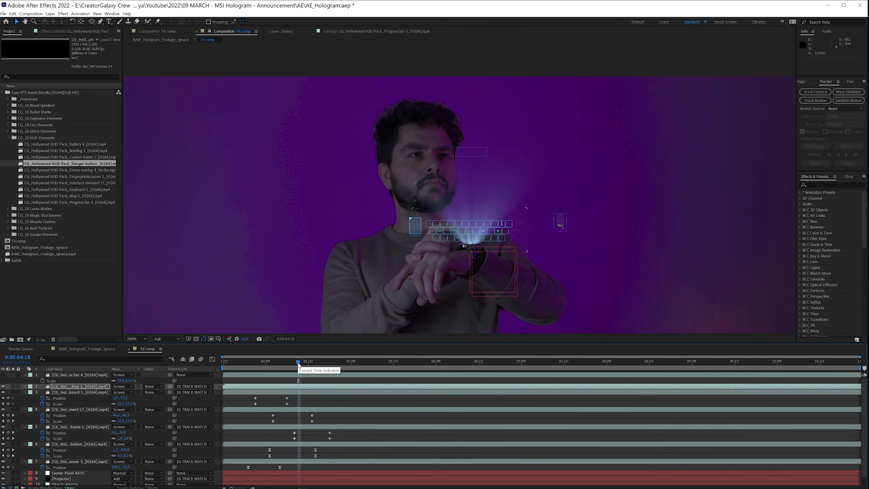
# At 0:00:05:03, set the Map 1 layer's Scale to 15% and raise the globe above the keyboard.
pyautogui.moveTo(298, 364); pyautogui.dragTo(329, 363)
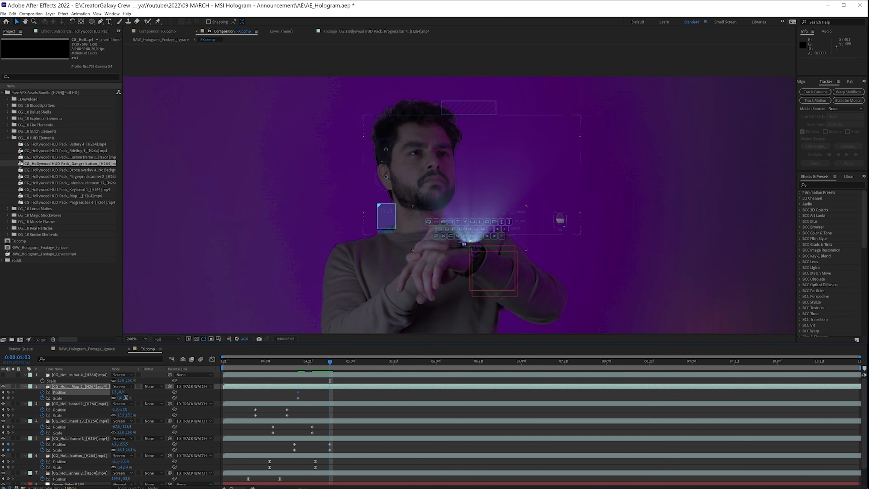
pyautogui.press('Return')
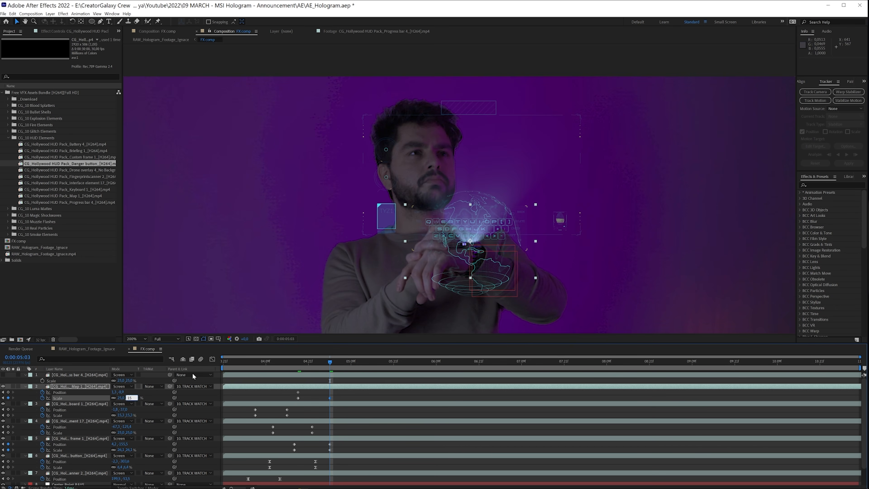
pyautogui.write('15')
pyautogui.press('Return')
pyautogui.moveTo(490, 263); pyautogui.dragTo(491, 190)
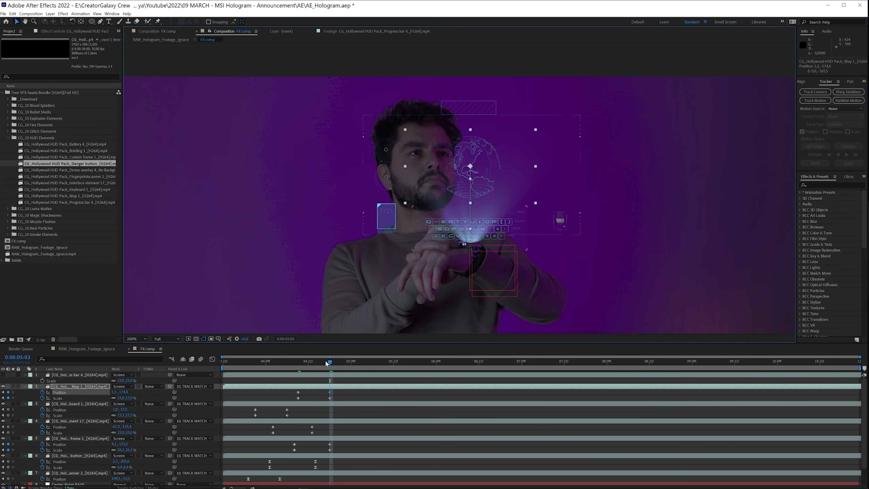
# Preview the globe's entrance and shift the Map 1 layer 15 frames later so it starts at 0:00:04:12.
pyautogui.moveTo(325, 360); pyautogui.dragTo(344, 364)
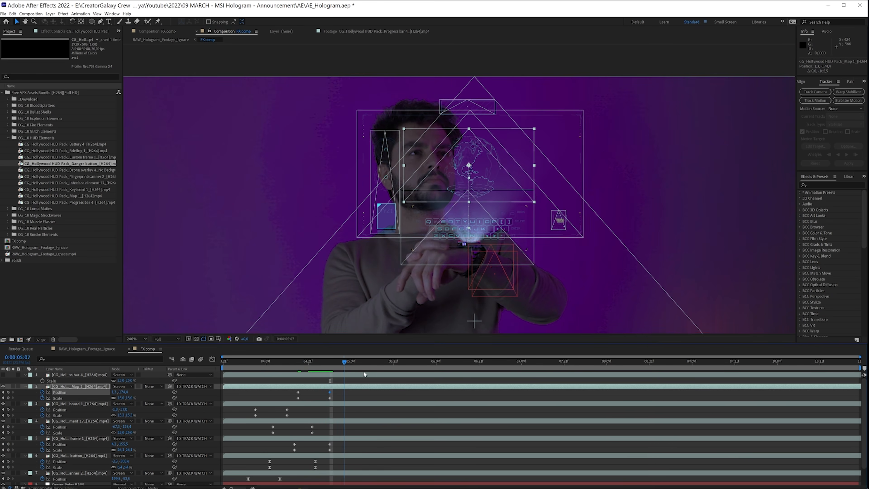
pyautogui.press('space')
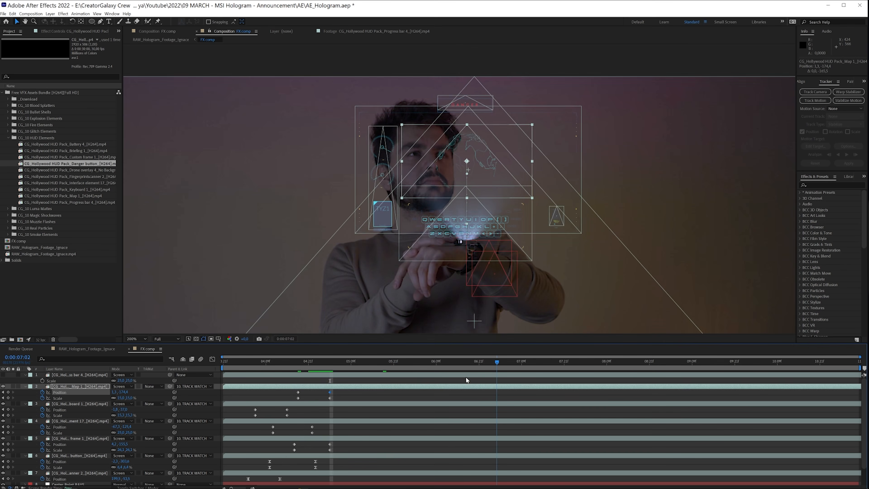
pyautogui.moveTo(380, 386); pyautogui.dragTo(433, 386)
pyautogui.moveTo(341, 363); pyautogui.dragTo(365, 364)
pyautogui.click(482, 364)
# Lower the preview resolution to Quarter and scrub through the globe's movement between 0:00:05:09 and 0:00:06:17.
pyautogui.click(166, 339)
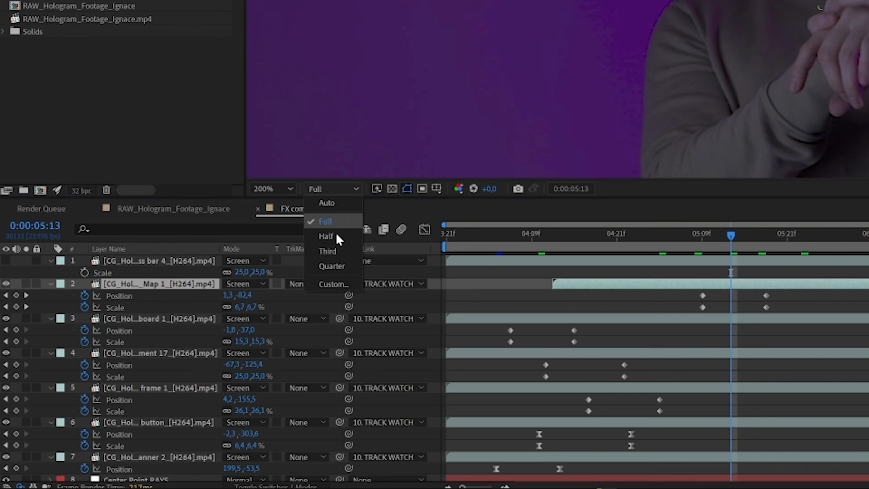
pyautogui.click(332, 251)
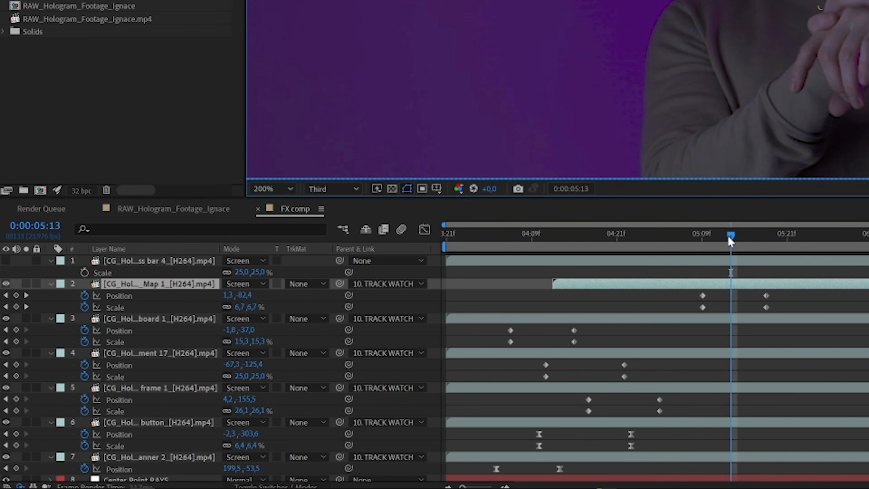
pyautogui.moveTo(730, 241); pyautogui.dragTo(464, 366)
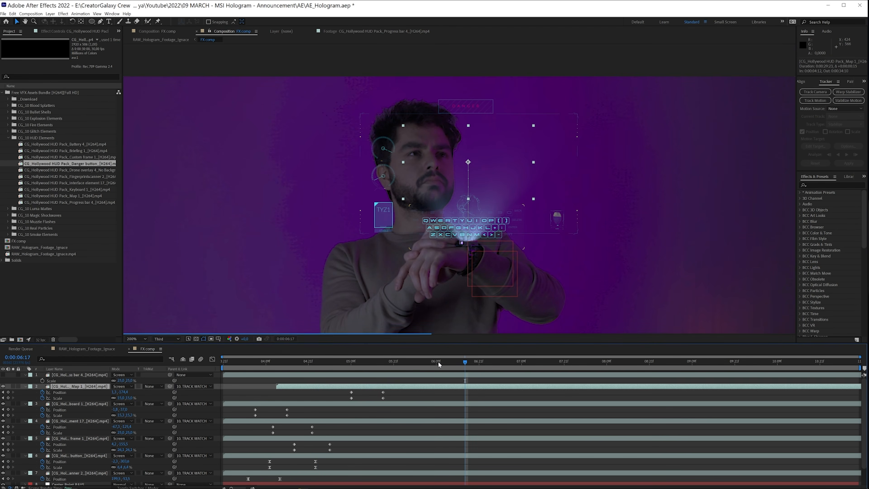
pyautogui.click(437, 361)
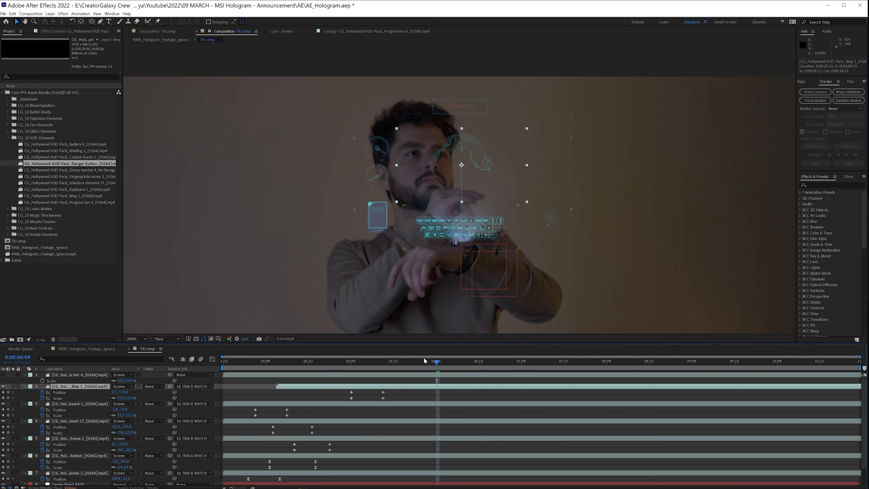
pyautogui.click(166, 338)
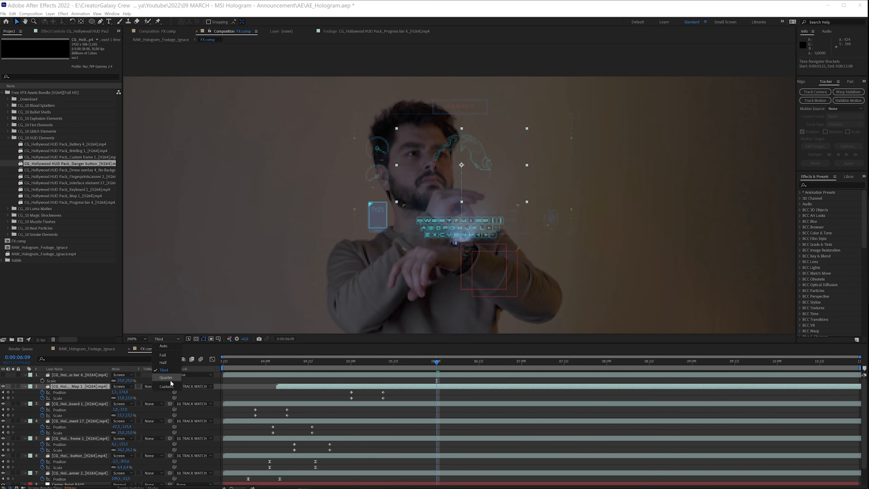
pyautogui.click(166, 370)
pyautogui.click(390, 365)
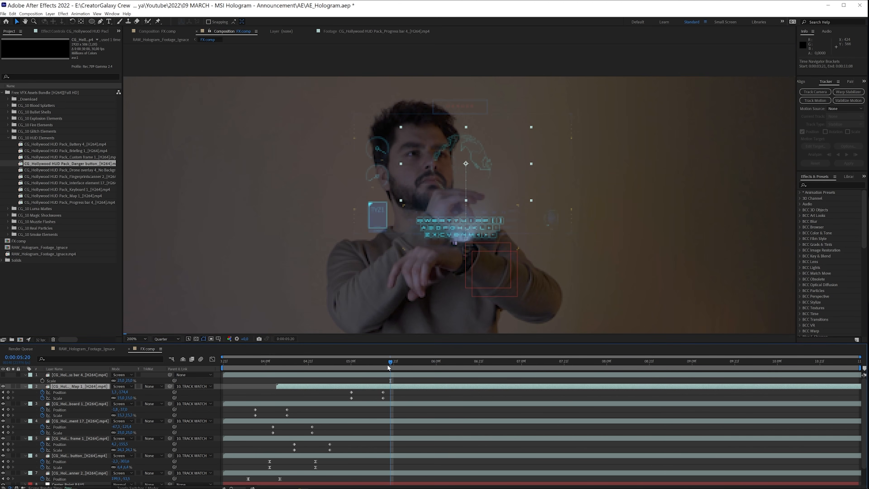
pyautogui.click(350, 366)
pyautogui.scroll(-1, 343, 396)
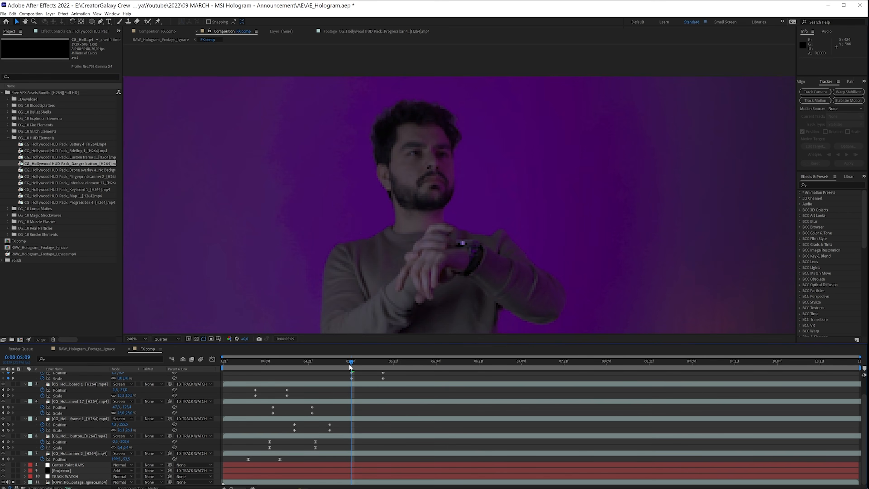
# At 0:00:06:06, add a Position keyframe to the Map 1 layer and discard the extra Scale keyframe.
pyautogui.moveTo(349, 367); pyautogui.dragTo(426, 371)
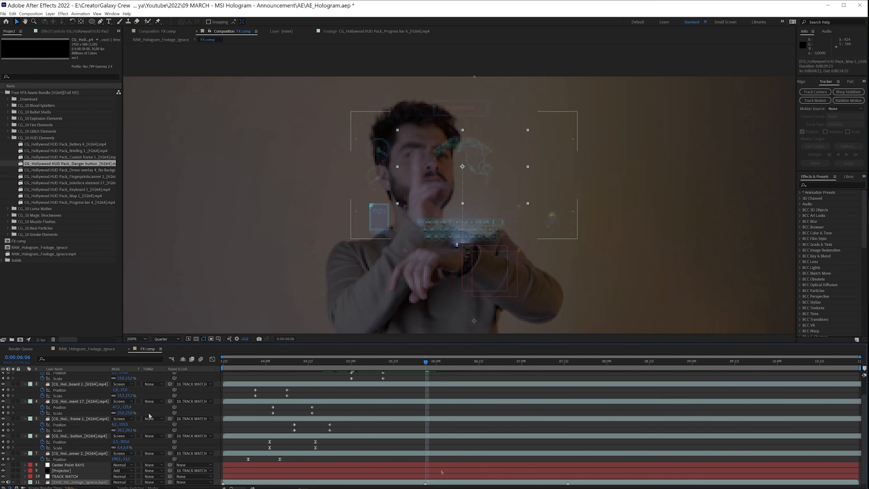
pyautogui.scroll(1, 24, 393)
pyautogui.click(8, 392)
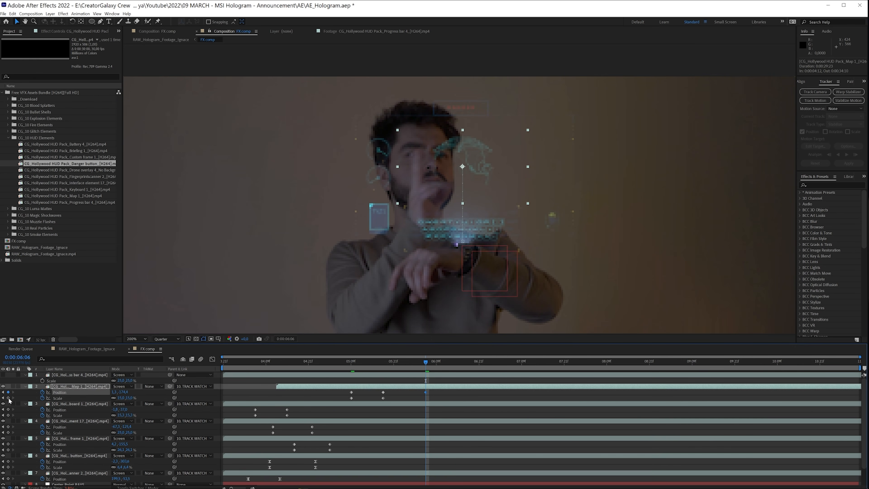
pyautogui.click(8, 398)
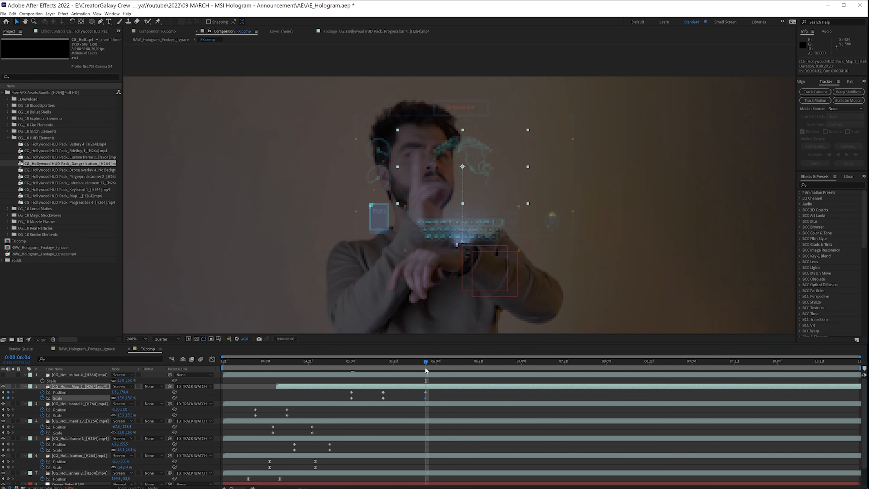
pyautogui.click(438, 396)
pyautogui.click(417, 400)
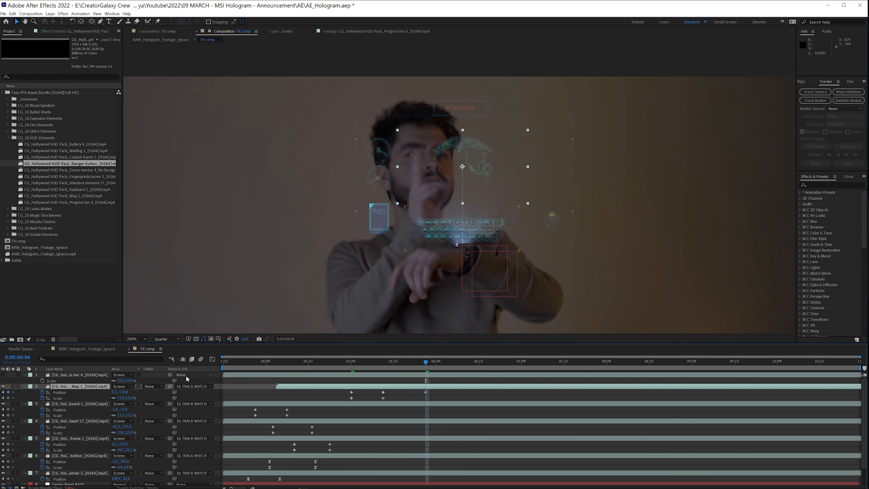
# Set a starting Opacity keyframe for the Map 1 layer at 0:00:06:06 and show its Position and Scale alongside.
pyautogui.press('t')
pyautogui.click(42, 392)
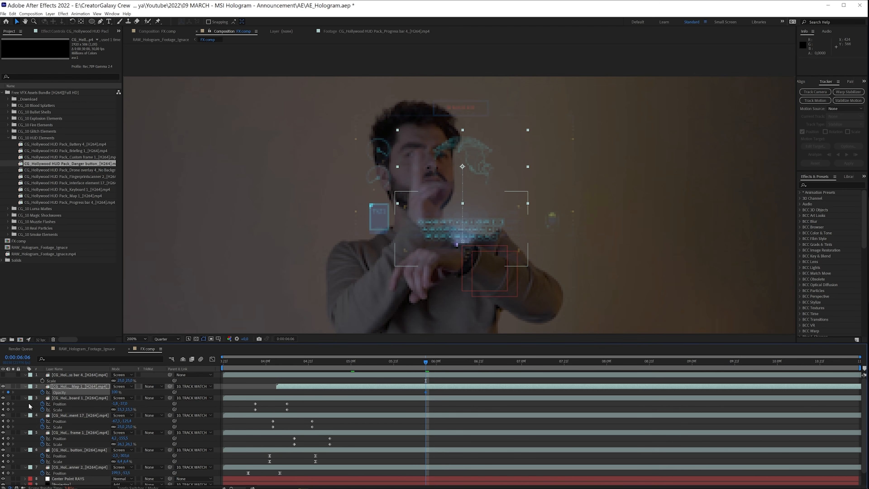
pyautogui.hotkey('shift', 'p')
pyautogui.hotkey('shift', 's')
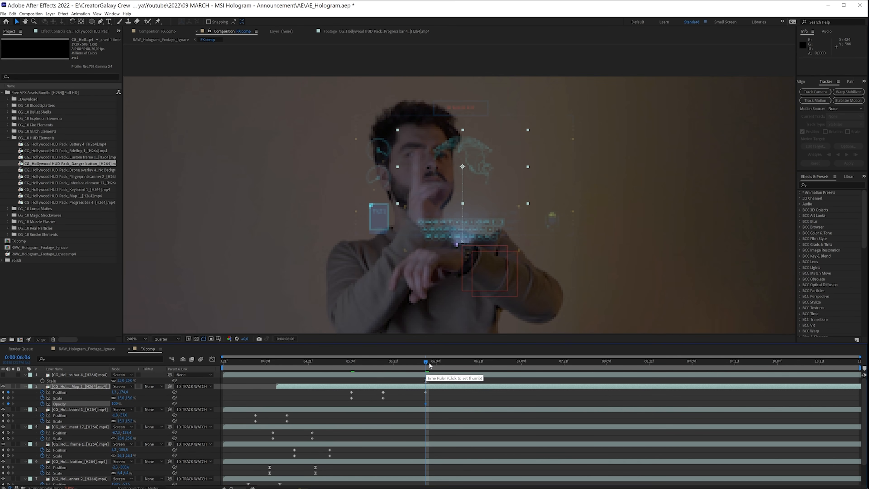
# At 0:00:06:16, slide the globe horizontally to the right of the man's head and reduce its Scale to 10%, with Scale keyframed from 0:00:06:06.
pyautogui.moveTo(427, 367); pyautogui.dragTo(461, 363)
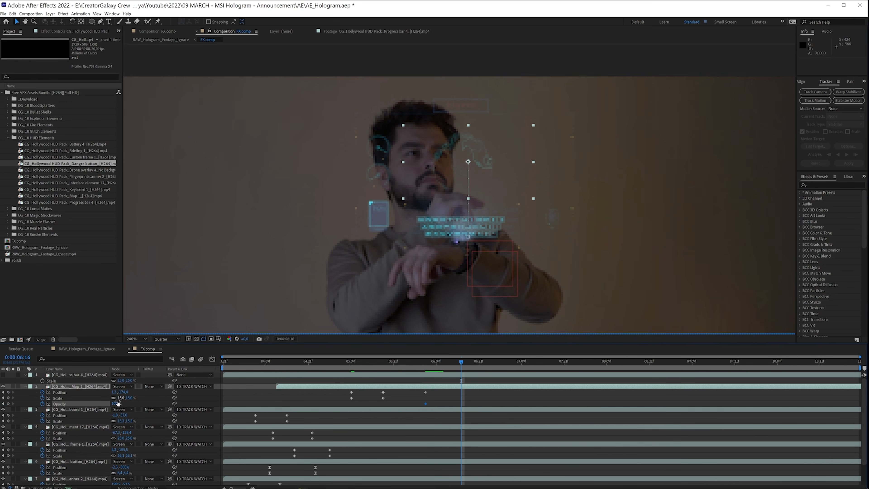
pyautogui.moveTo(115, 392); pyautogui.dragTo(195, 402)
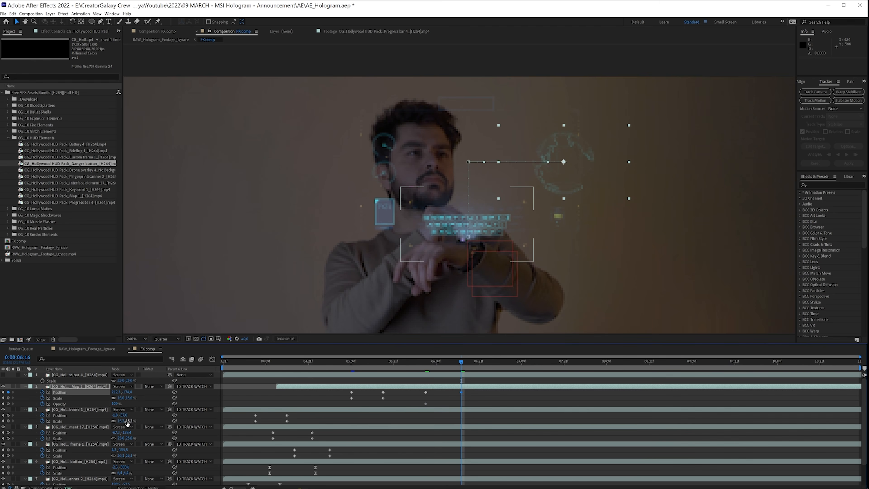
pyautogui.click(8, 397)
pyautogui.moveTo(428, 400); pyautogui.dragTo(425, 400)
pyautogui.moveTo(120, 400); pyautogui.dragTo(121, 401)
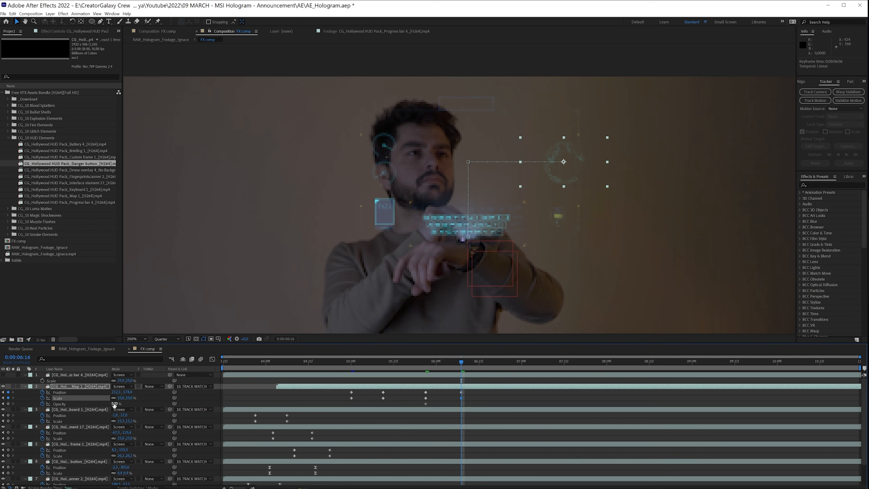
# Set the Map 1 layer's Opacity to 0% at 0:00:06:16 and scrub through the globe's exit.
pyautogui.write('20')
pyautogui.press('Return')
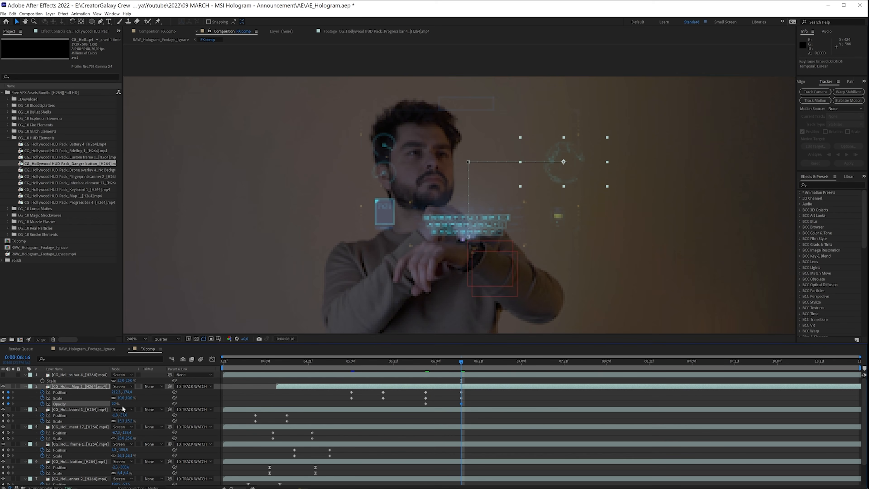
pyautogui.press('Return')
pyautogui.click(434, 361)
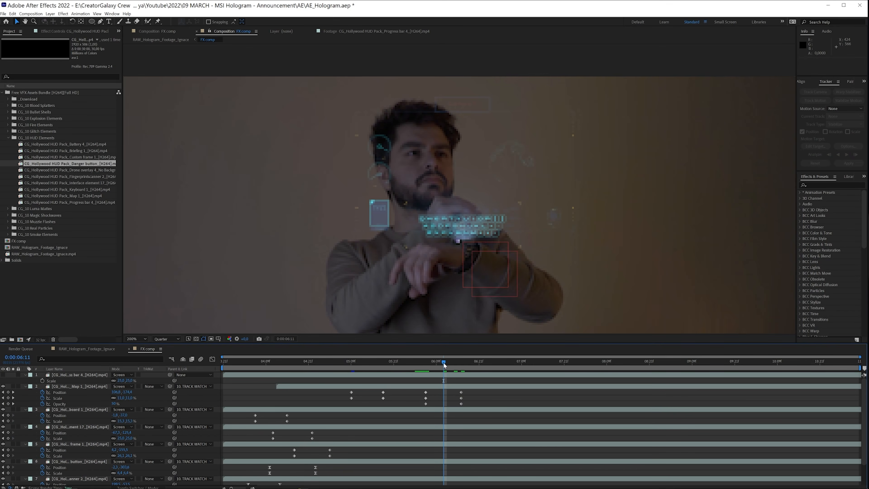
pyautogui.moveTo(444, 366); pyautogui.dragTo(471, 372)
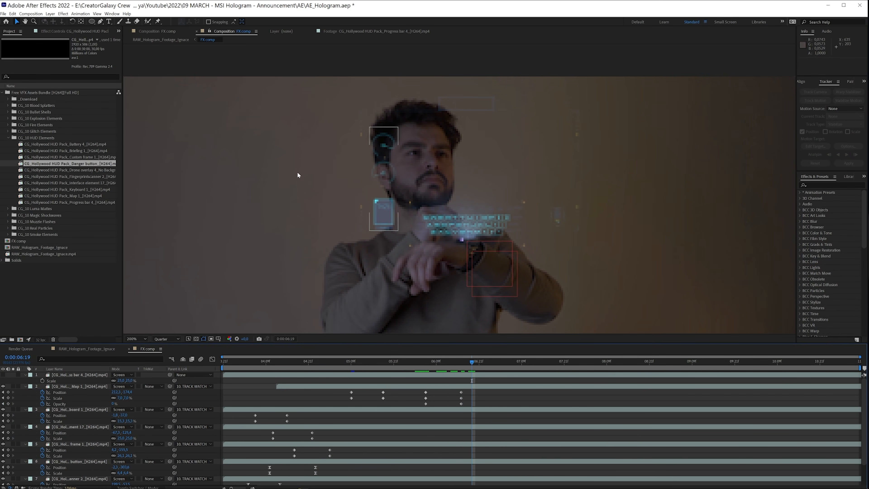
# Show the Progress bar 4 layer and, at 0:00:03:21, move it up above the watch, level with the man's face.
pyautogui.click(55, 388)
pyautogui.click(25, 381)
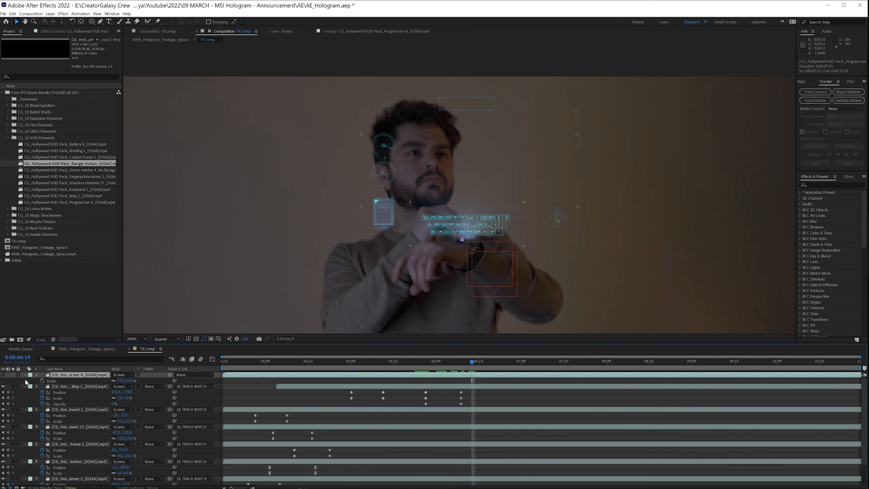
pyautogui.click(3, 374)
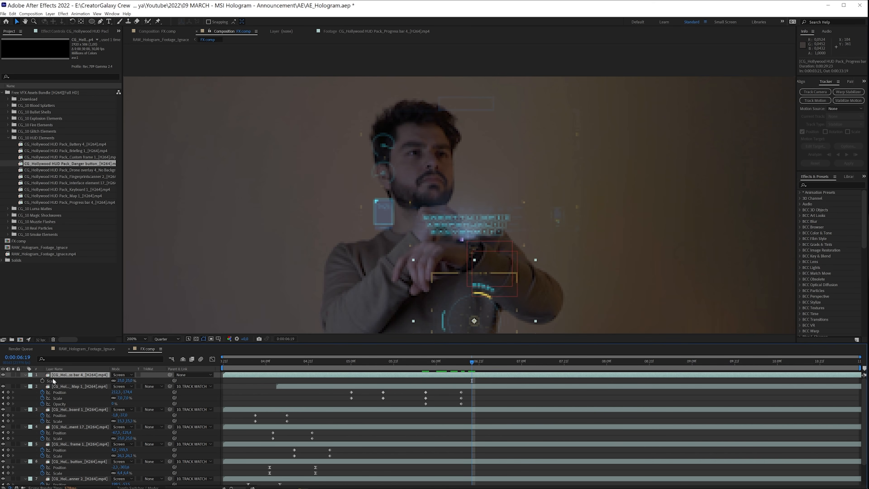
pyautogui.moveTo(240, 370); pyautogui.dragTo(216, 368)
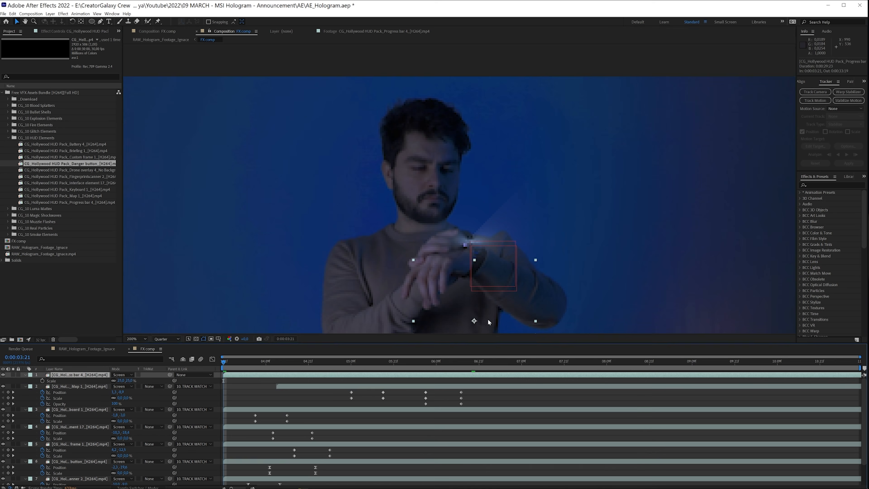
pyautogui.moveTo(489, 322); pyautogui.dragTo(486, 186)
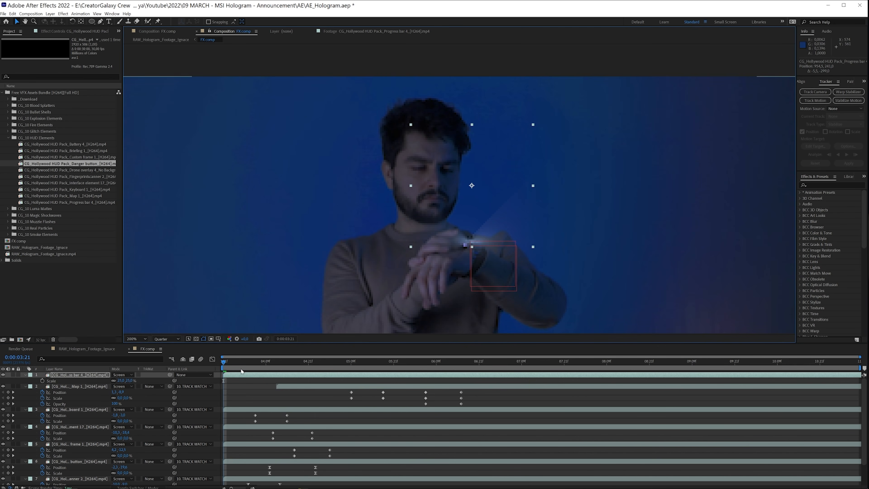
# Set starting Position and Scale keyframes for the Progress bar 4 layer at 0:00:03:21.
pyautogui.press('p')
pyautogui.press('s')
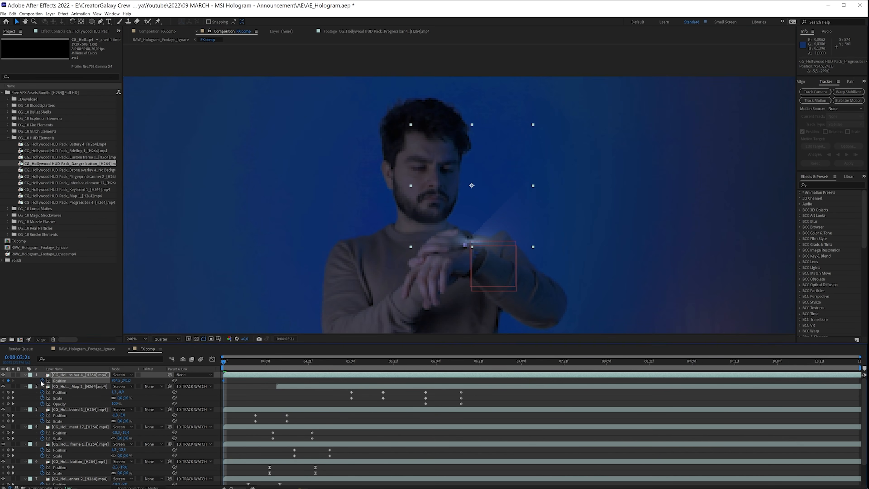
pyautogui.click(42, 381)
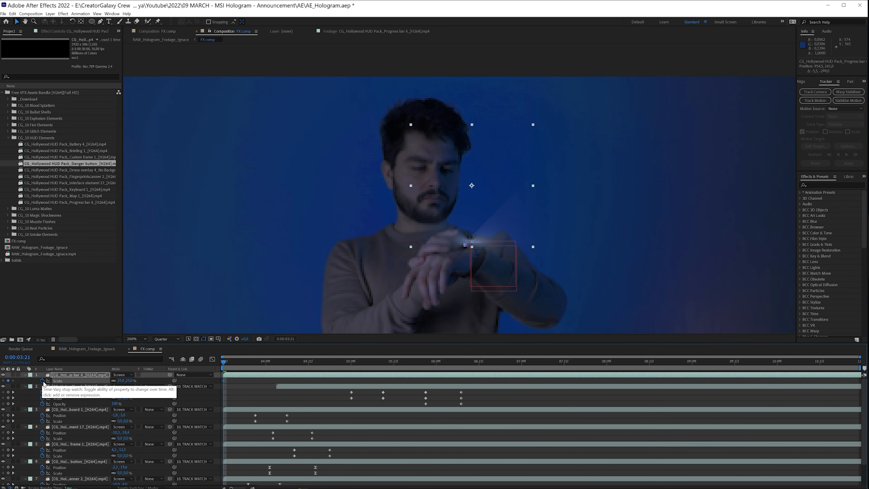
pyautogui.hotkey('shift', 'p')
# Collapse the properties of all layers and preview the HUD animation at Half resolution.
pyautogui.moveTo(224, 361); pyautogui.dragTo(315, 366)
pyautogui.hotkey('ctrl', 'a')
pyautogui.press('u')
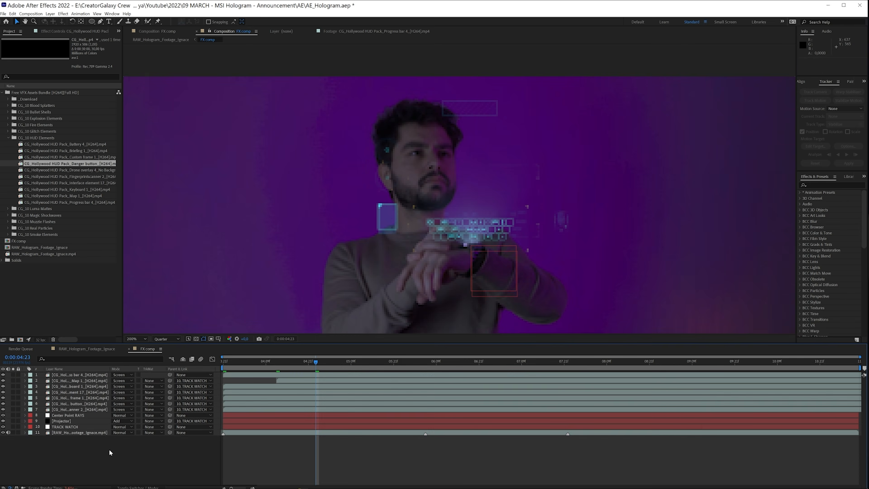
pyautogui.hotkey('ctrl', 'shift', 'j')
pyautogui.click(294, 456)
pyautogui.press('space')
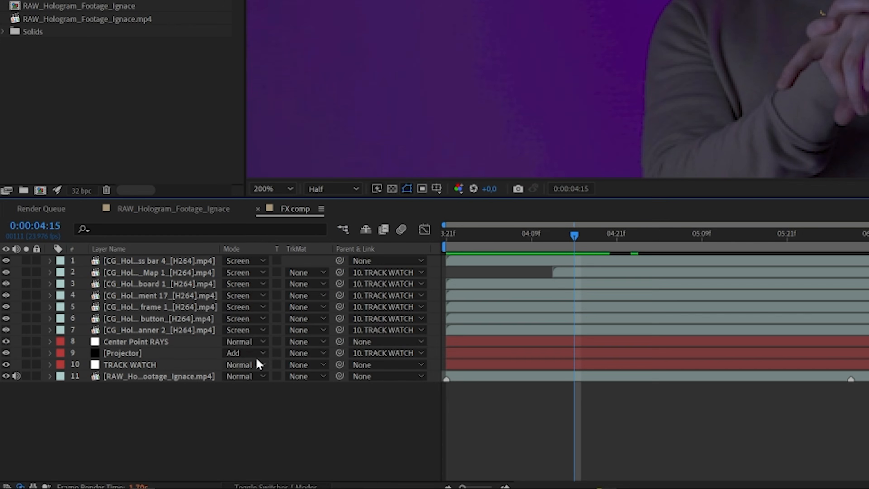
# Display the layer switches and enable motion blur on all seven HUD element layers.
pyautogui.click(130, 487)
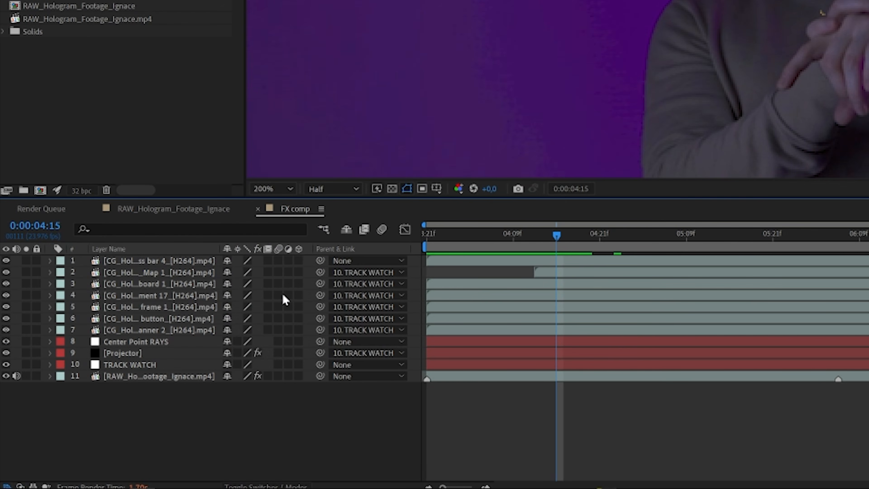
pyautogui.moveTo(281, 261); pyautogui.dragTo(281, 290)
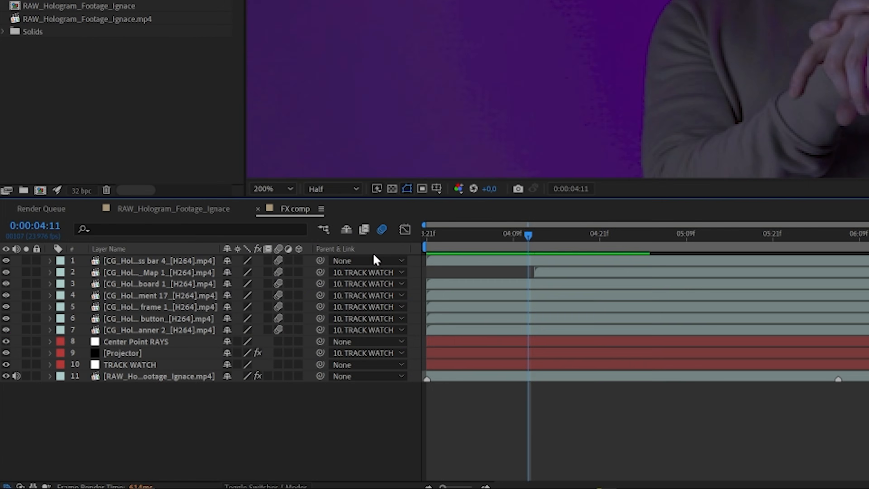
# Parent the Progress bar 4 layer to TRACK WATCH and preview the motion-blurred HUD elements up to 0:00:05:02.
pyautogui.click(374, 259)
pyautogui.click(389, 419)
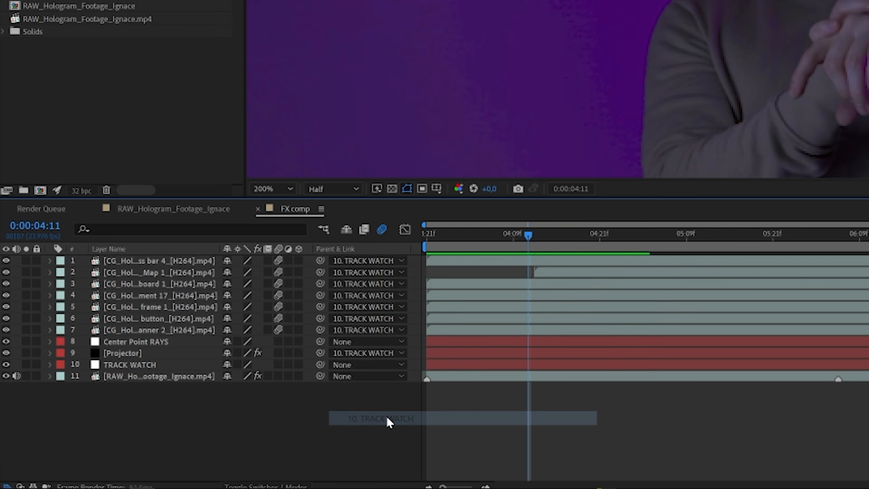
pyautogui.press('space')
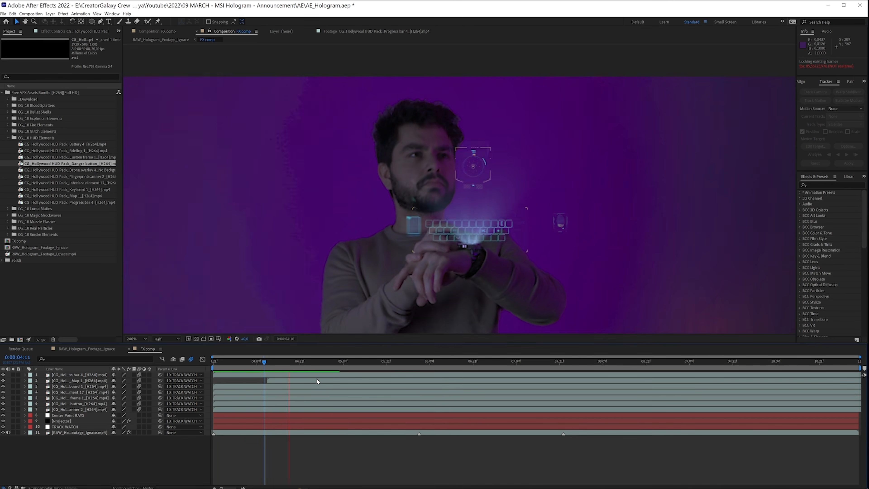
pyautogui.click(296, 364)
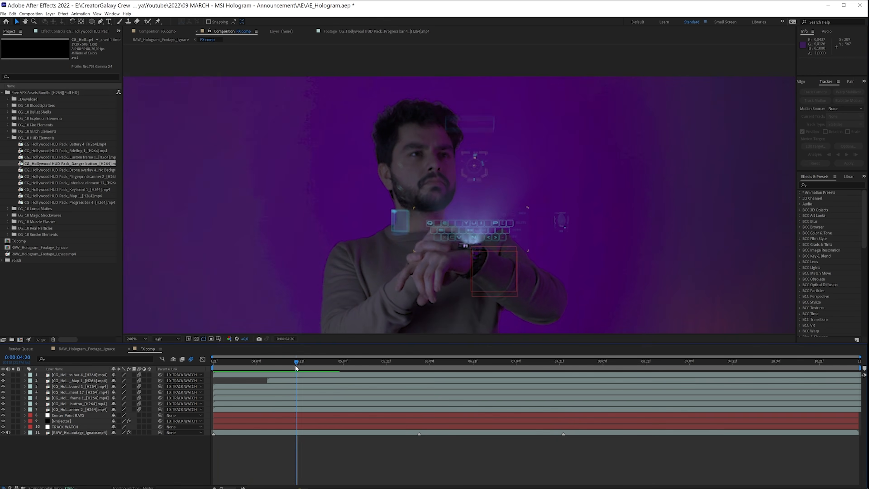
pyautogui.moveTo(296, 365); pyautogui.dragTo(319, 367)
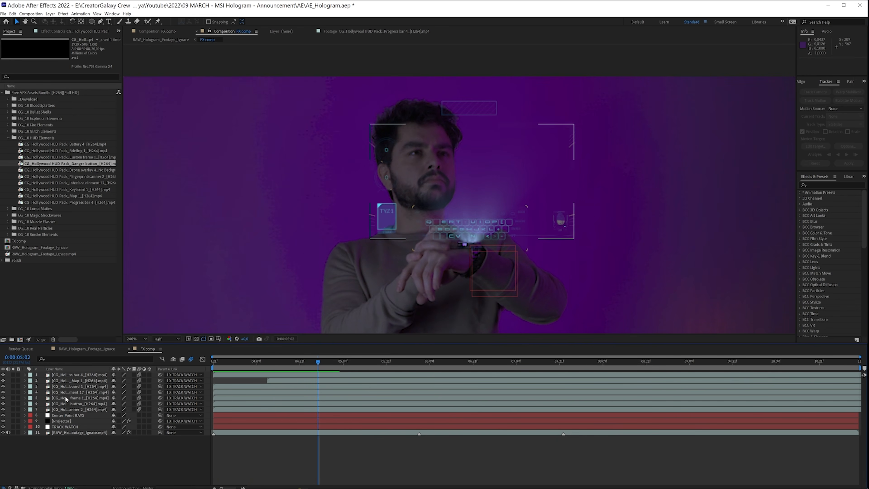
# Turn all seven HUD element layers, from Progress bar 4 down to the fingerprint scanner, into 3D layers.
pyautogui.click(72, 408)
pyautogui.keyDown('shift'); pyautogui.click(79, 374); pyautogui.keyUp('shift')
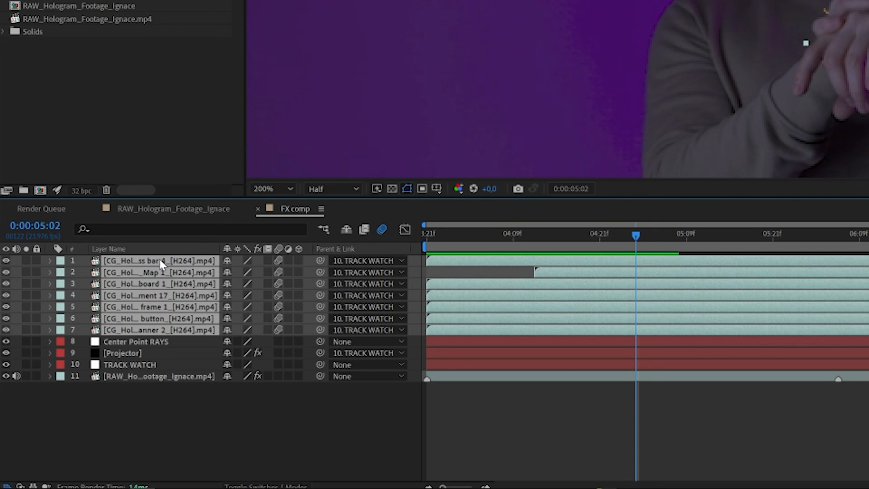
pyautogui.click(299, 271)
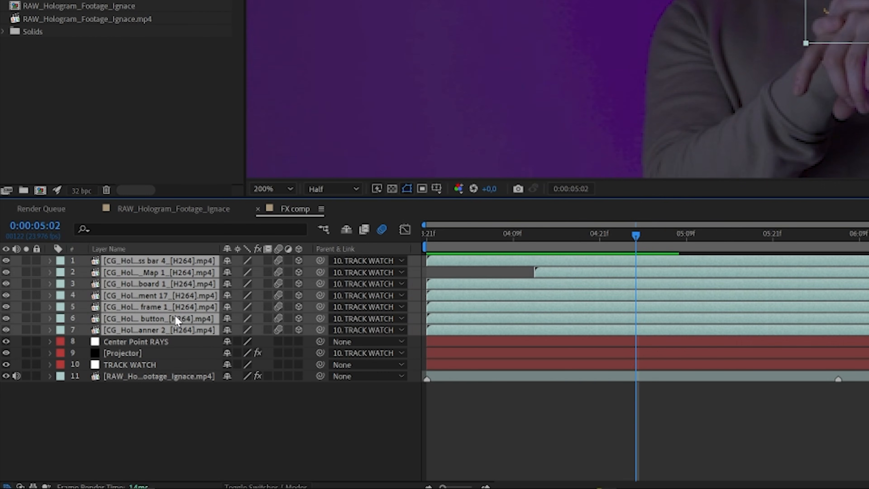
# Reveal the keyframed properties of the seven HUD element layers and review each element's placement between 0:00:04:13 and 0:00:05:18.
pyautogui.press('u')
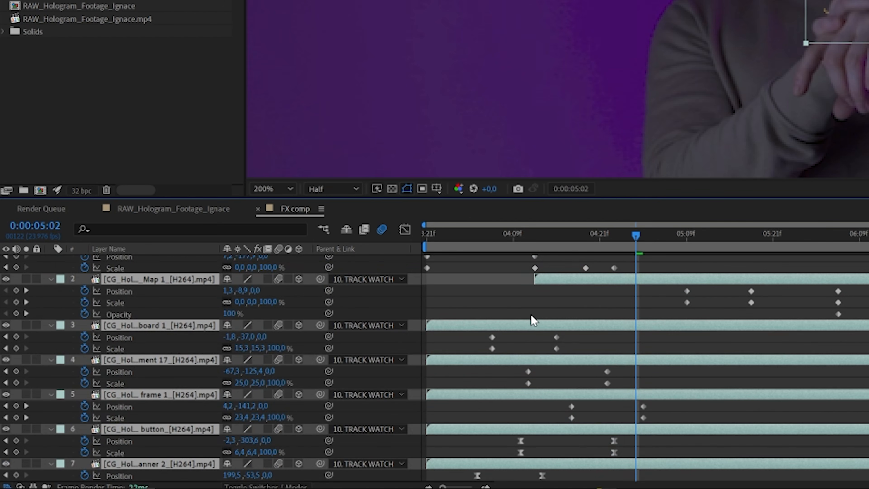
pyautogui.scroll(-3, 599, 311)
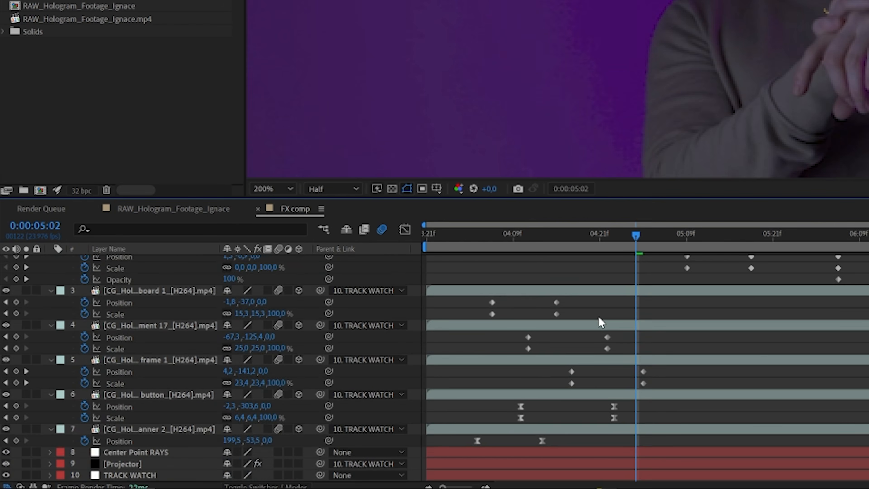
pyautogui.click(539, 244)
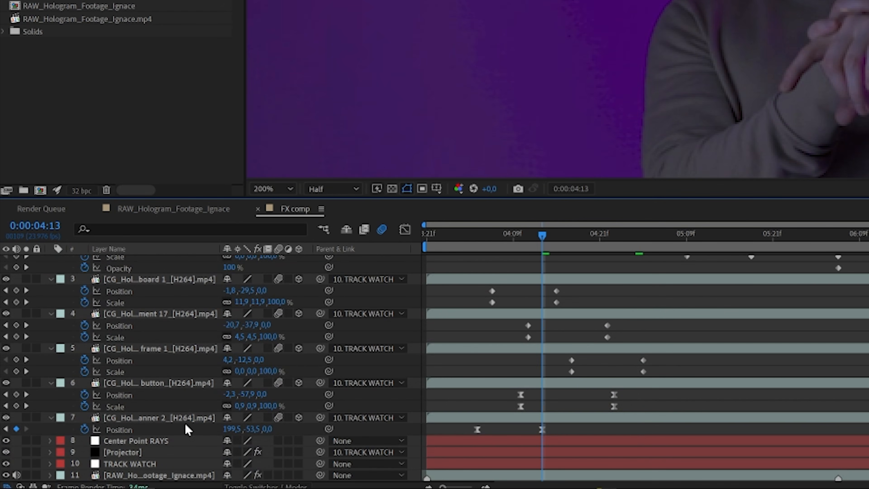
pyautogui.click(163, 418)
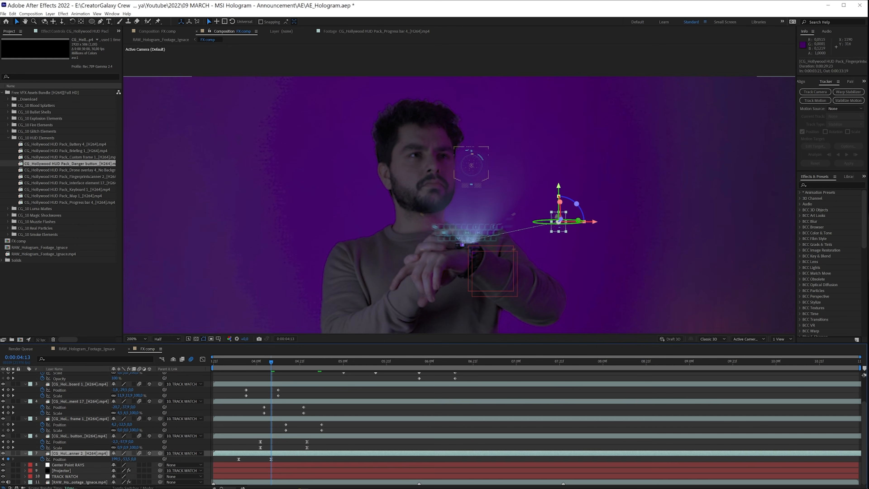
pyautogui.moveTo(263, 362); pyautogui.dragTo(376, 369)
pyautogui.click(88, 401)
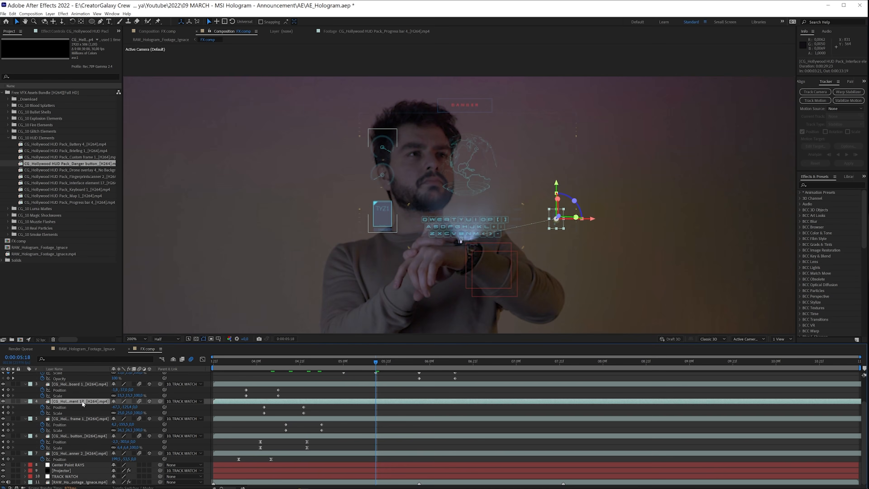
pyautogui.scroll(3, 87, 396)
pyautogui.click(85, 394)
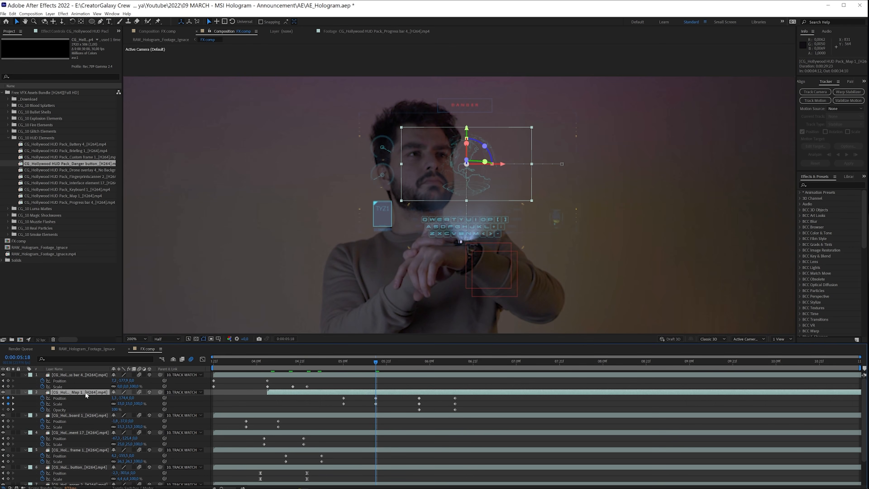
pyautogui.click(86, 414)
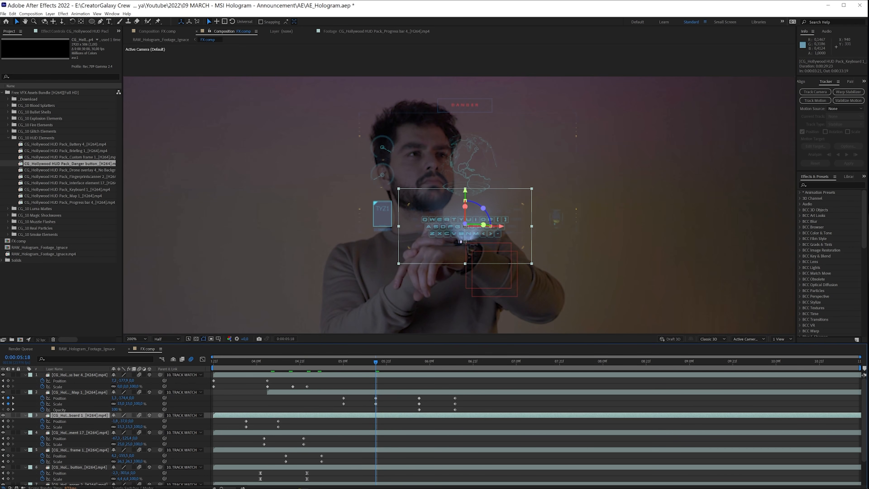
pyautogui.click(278, 363)
pyautogui.press('space')
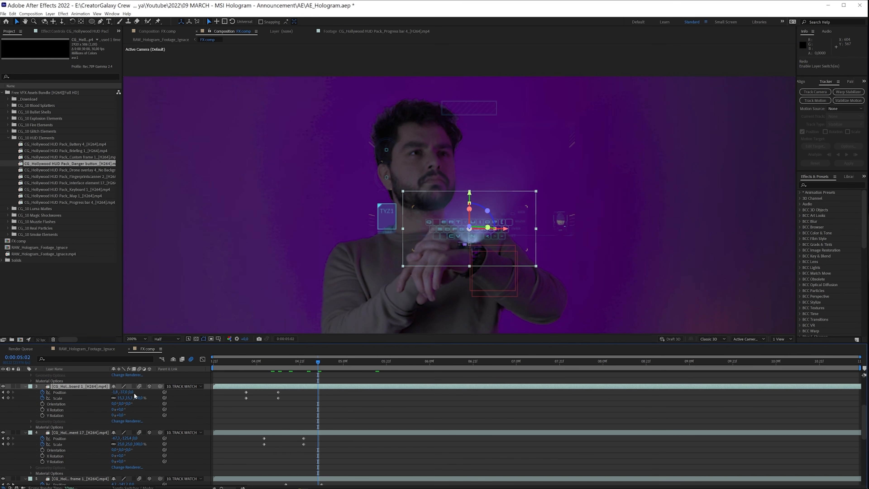
# At 0:00:05:02, move the Keyboard 1 layer forward to Z -499, scale it to 12.1, 12.1, 78.9 % and set its orientation to 2.5°, 349.8°, 0.8°.
pyautogui.moveTo(131, 392); pyautogui.dragTo(29, 409)
pyautogui.moveTo(131, 392); pyautogui.dragTo(103, 392)
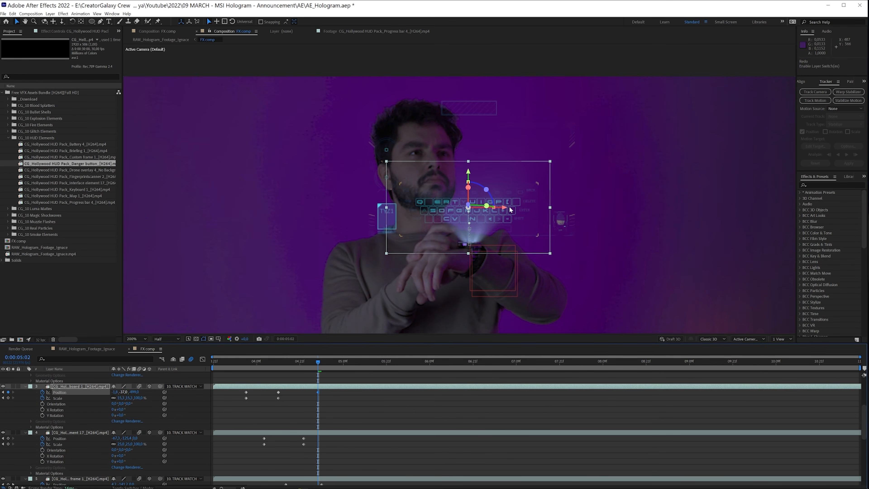
pyautogui.moveTo(549, 165); pyautogui.dragTo(530, 171)
pyautogui.moveTo(468, 177); pyautogui.dragTo(474, 231)
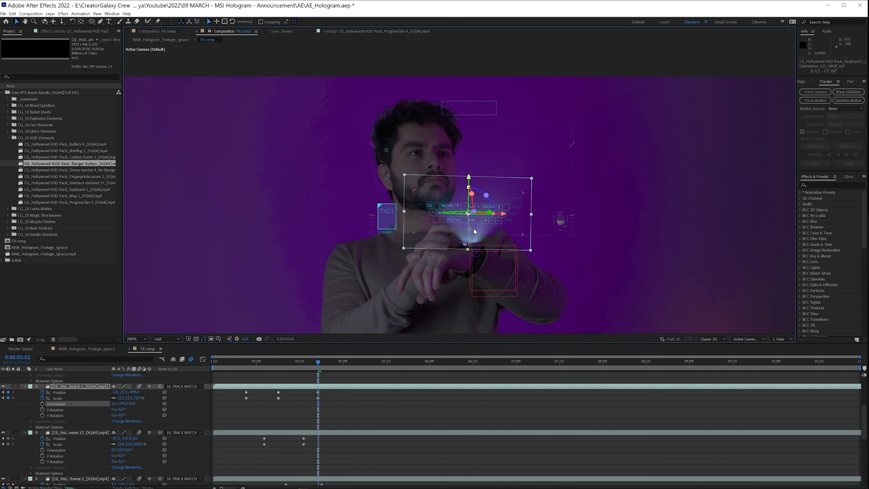
pyautogui.click(396, 405)
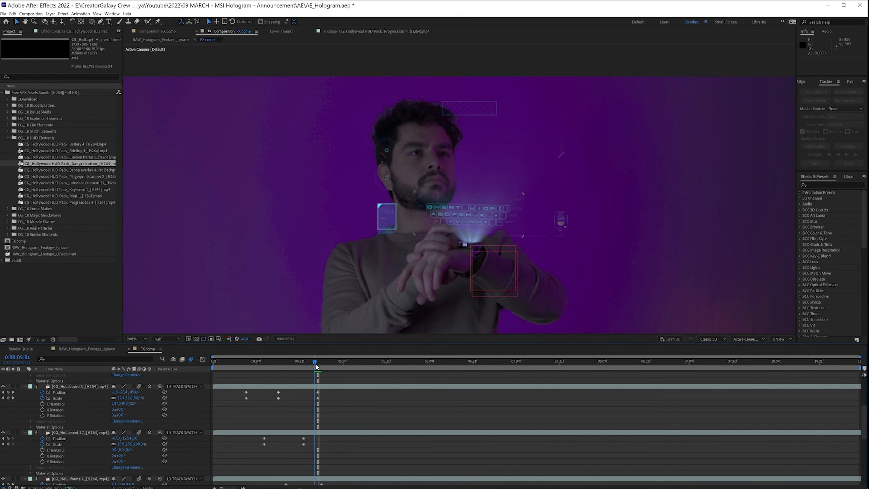
# Replace the keyboard layer's second position and scale keyframes with the new ones from 0:00:05:02 and check the animation up to 0:00:06:14.
pyautogui.moveTo(318, 363); pyautogui.dragTo(300, 377)
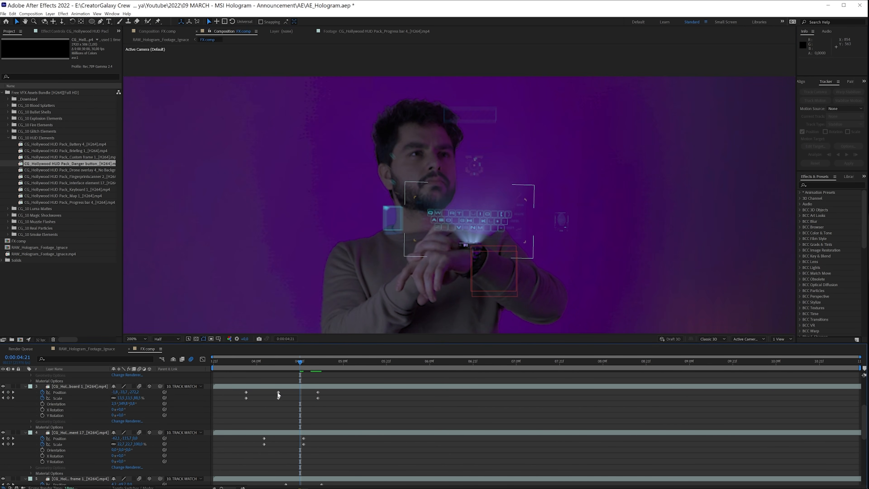
pyautogui.moveTo(300, 361); pyautogui.dragTo(273, 404)
pyautogui.press('Delete')
pyautogui.moveTo(328, 393); pyautogui.dragTo(278, 401)
pyautogui.click(280, 382)
pyautogui.moveTo(277, 368); pyautogui.dragTo(447, 362)
pyautogui.click(394, 233)
pyautogui.click(441, 394)
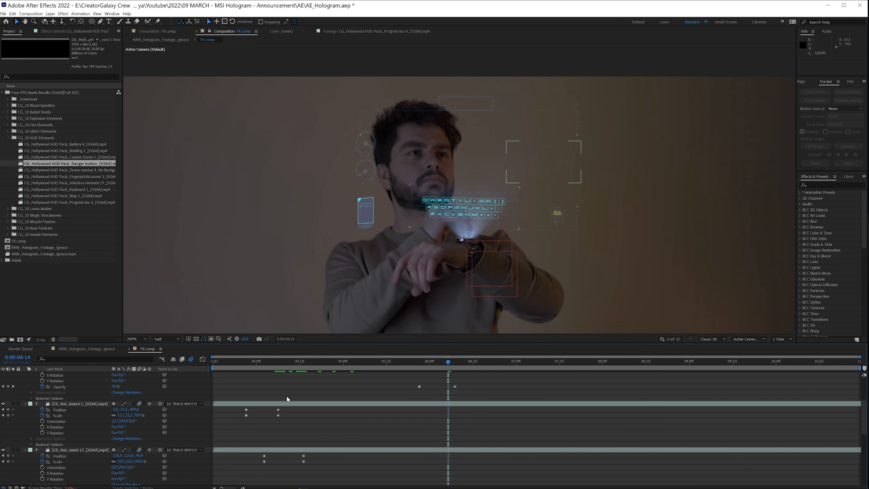
# Collapse the properties of all layers in the FX comp and select the Progress bar 4 layer.
pyautogui.click(27, 449)
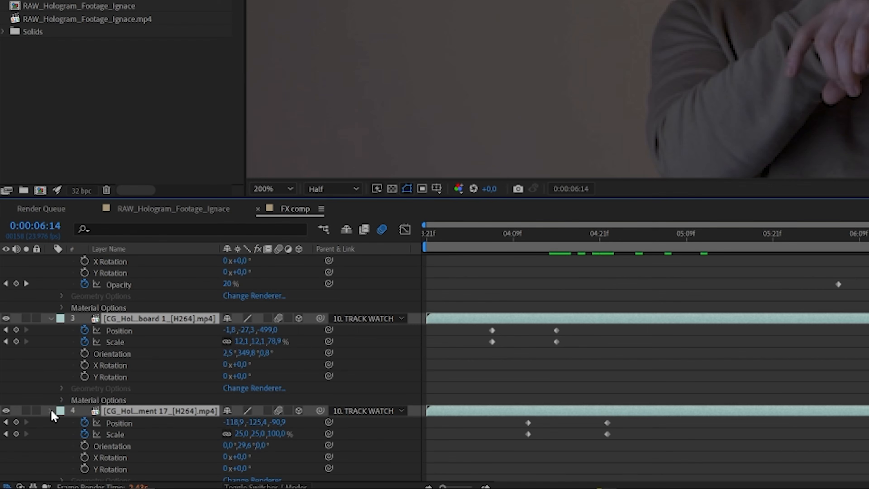
pyautogui.click(51, 410)
pyautogui.click(67, 411)
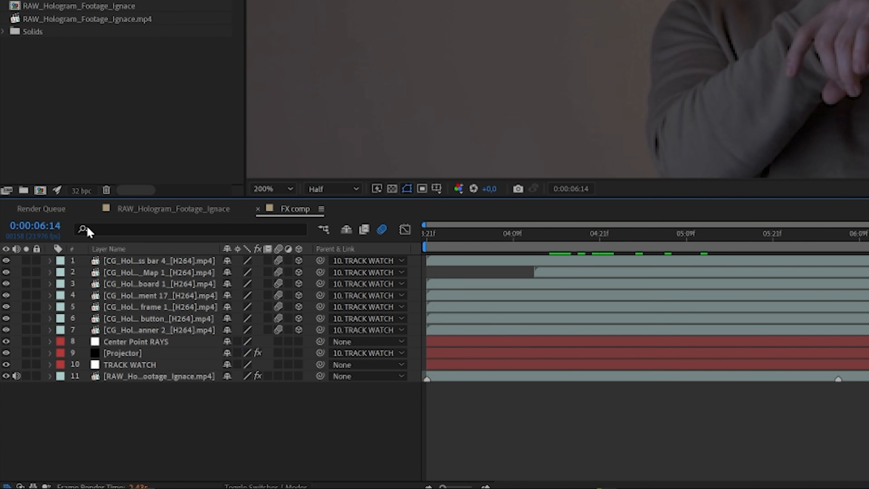
pyautogui.click(172, 264)
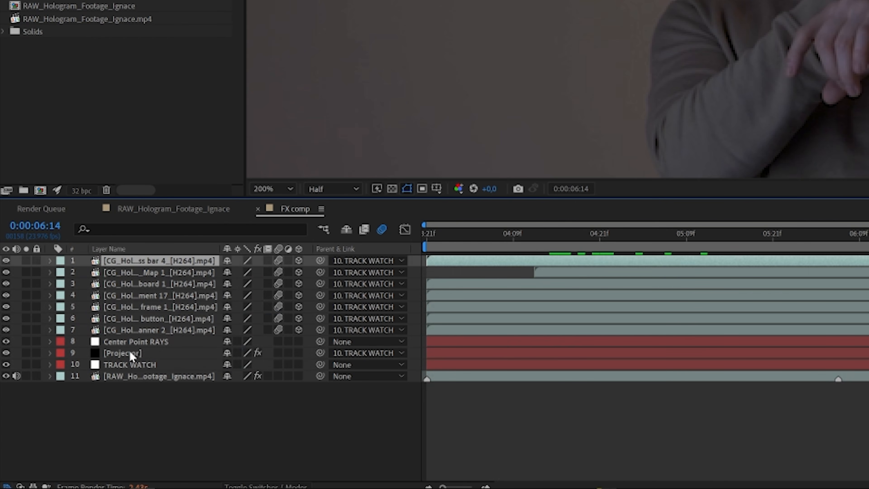
# Duplicate the RAW hologram footage layer and turn the upper copy into a guide layer.
pyautogui.click(148, 376)
pyautogui.hotkey('ctrl', 'd')
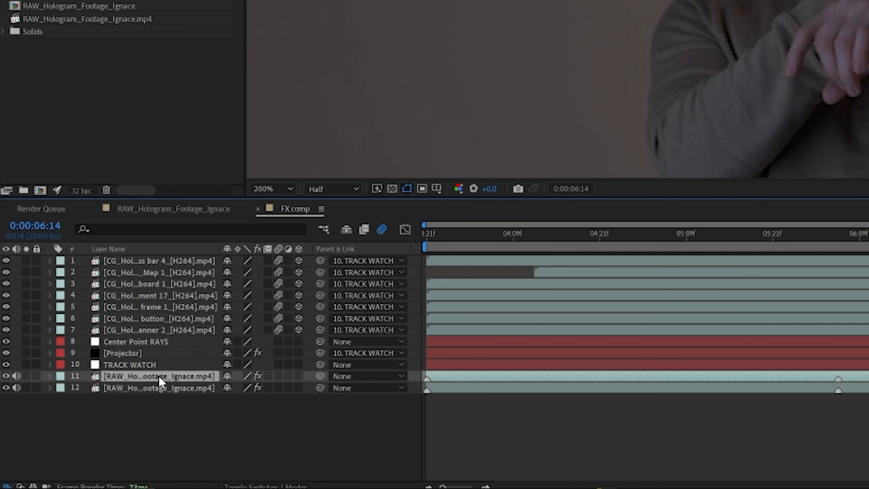
pyautogui.rightClick(159, 377)
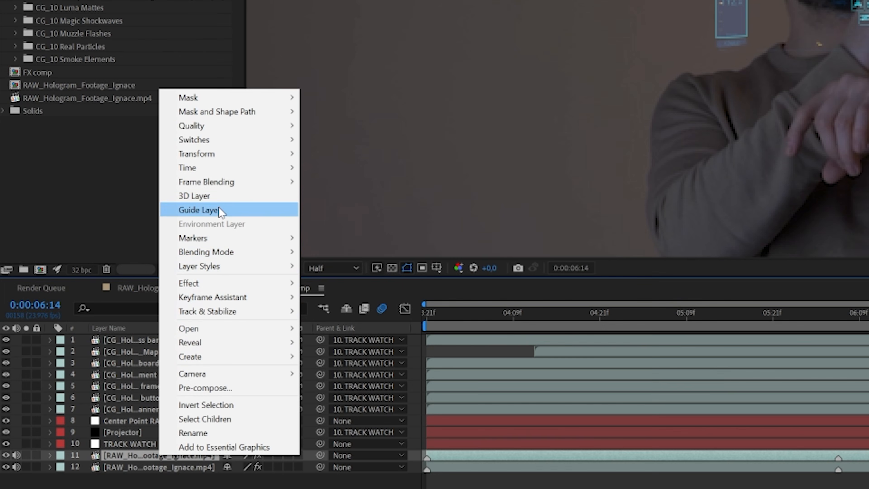
pyautogui.click(219, 208)
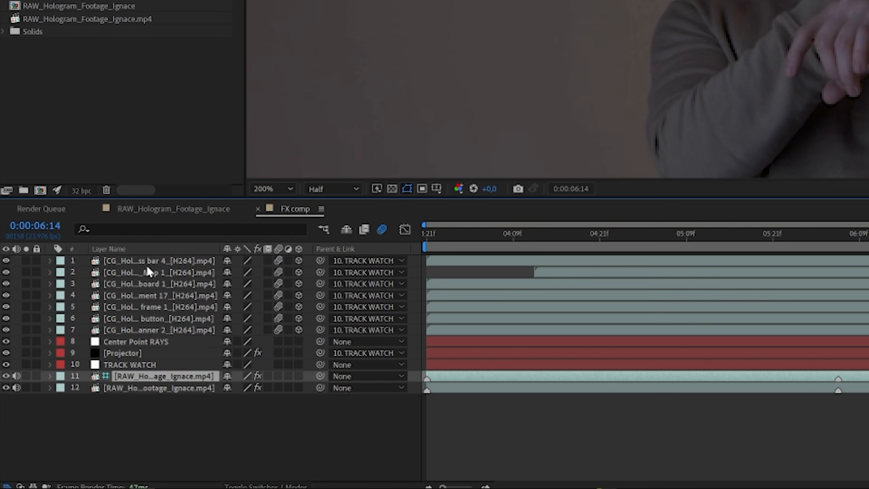
# Pre-compose layers 1 to 11, including the guide footage, into a composition named HUD_FX with all attributes moved.
pyautogui.keyDown('shift'); pyautogui.click(149, 341); pyautogui.keyUp('shift')
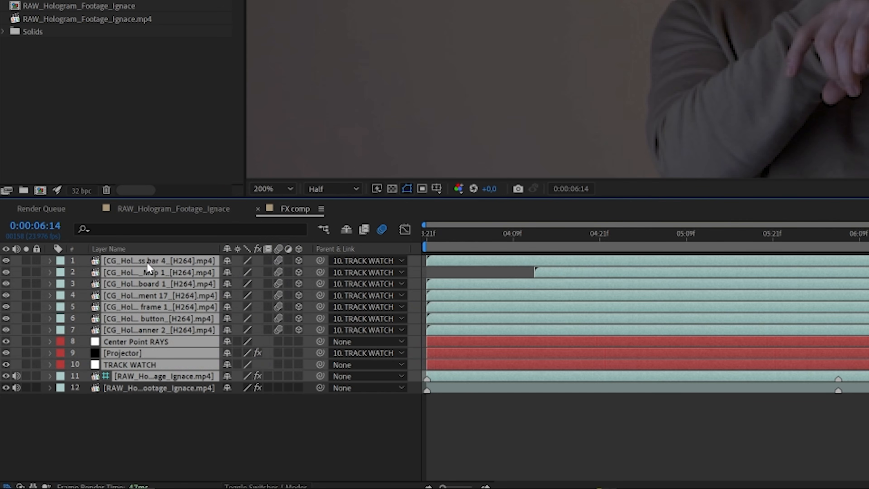
pyautogui.click(98, 26)
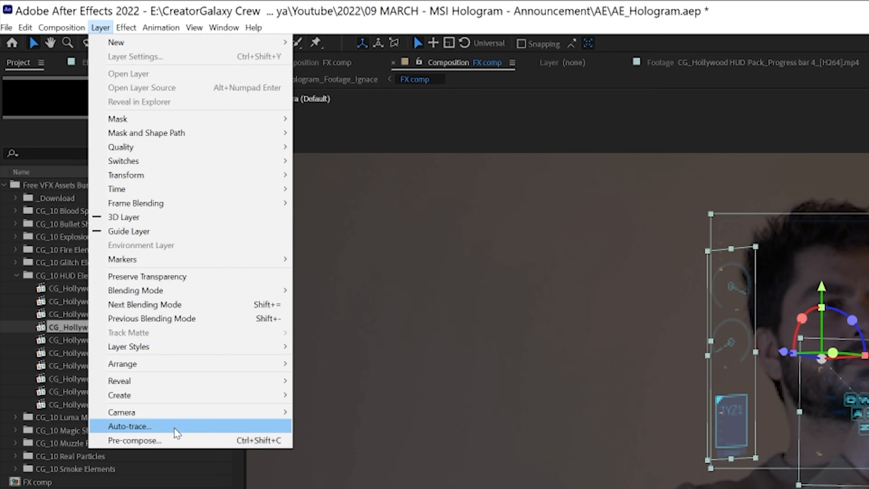
pyautogui.click(174, 431)
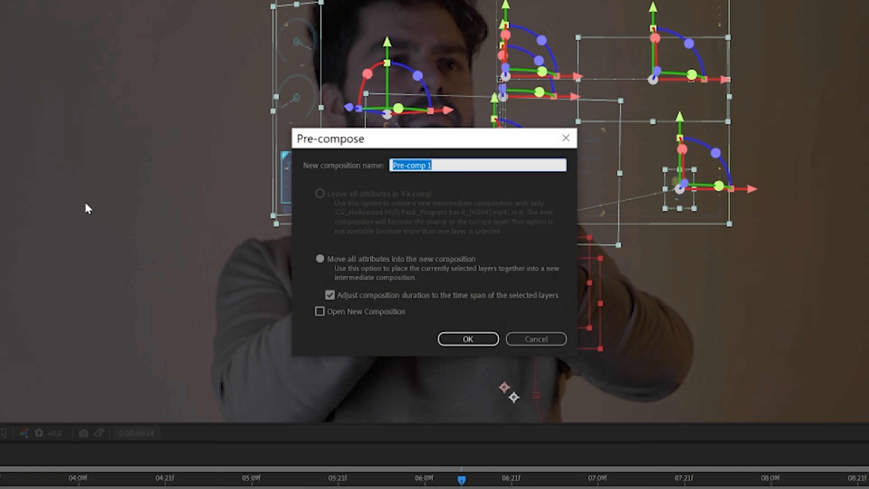
pyautogui.write('HUD_FX')
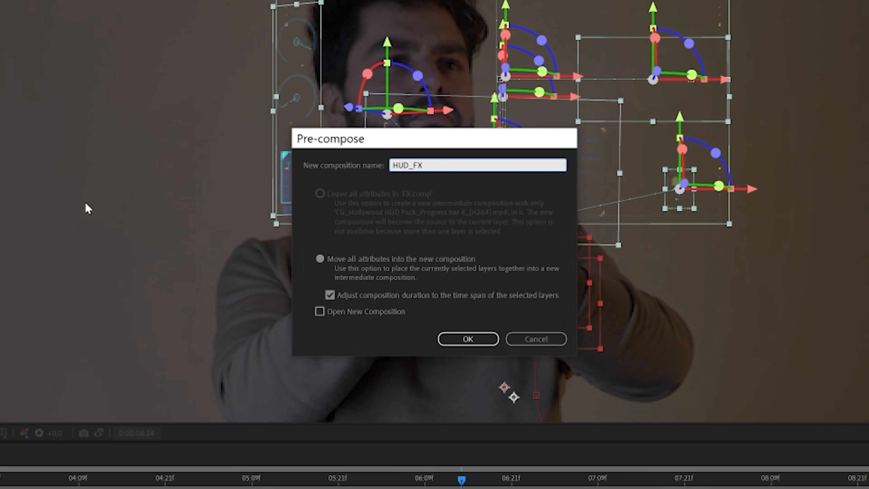
pyautogui.press('Return')
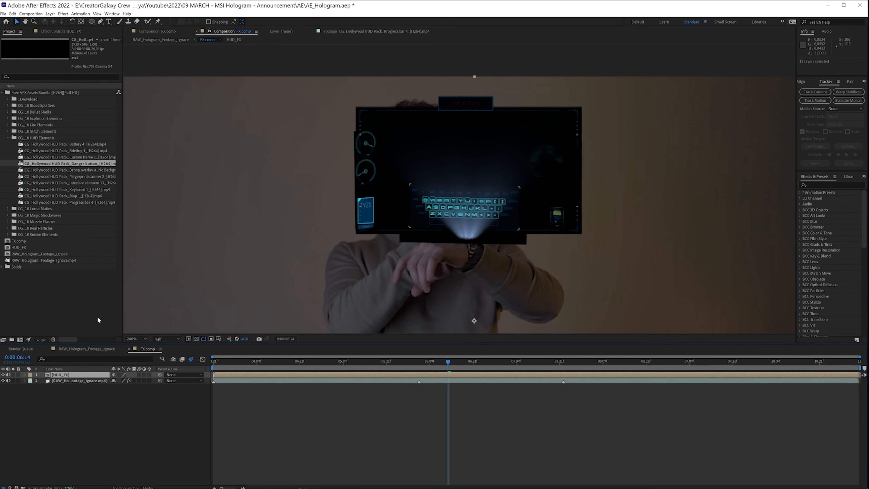
# Look inside the HUD_FX composition, return to FX comp and solo the HUD_FX layer with the transparency grid shown.
pyautogui.doubleClick(58, 374)
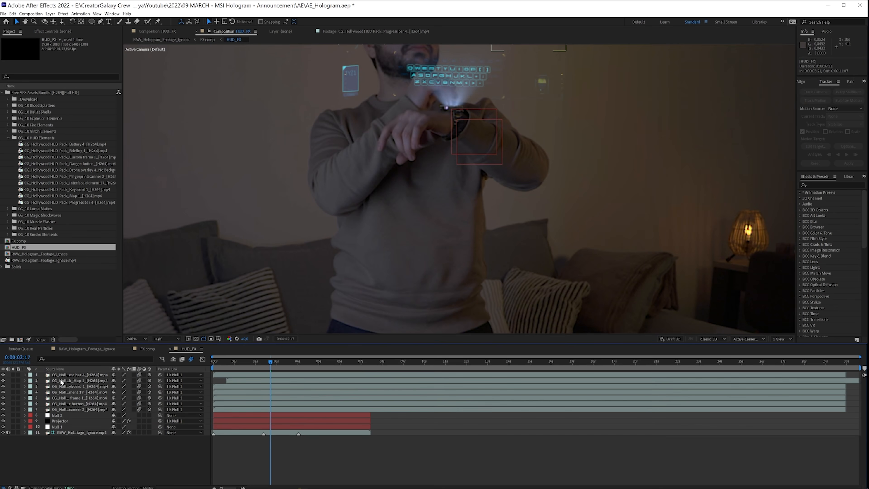
pyautogui.press(',')
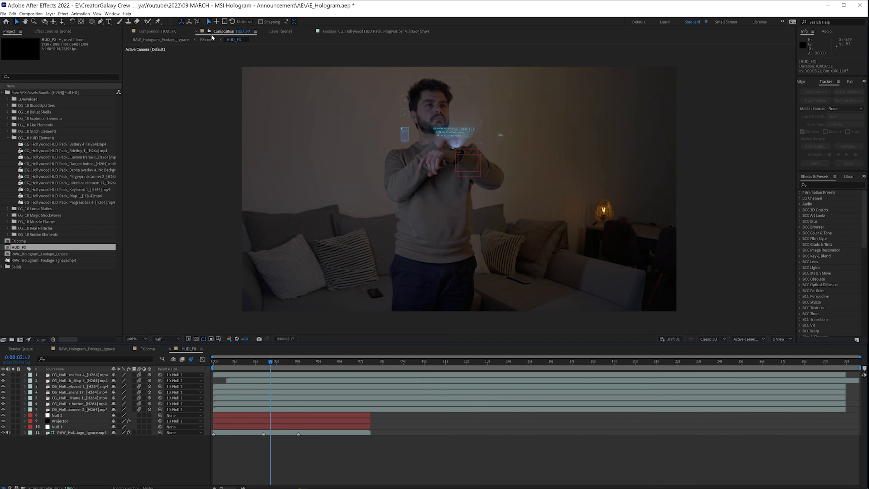
pyautogui.click(208, 39)
pyautogui.click(13, 375)
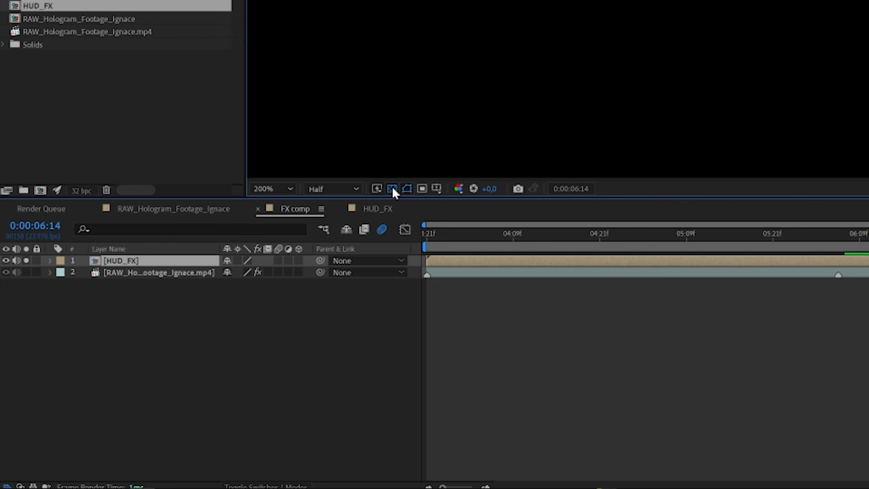
pyautogui.click(196, 338)
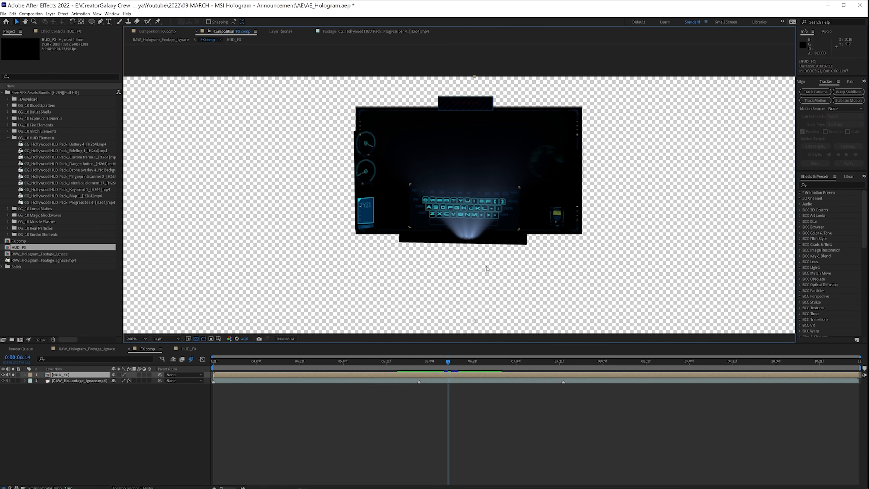
# Apply the Solid Composite effect to the HUD_FX layer and set its color to black.
pyautogui.hotkey('ctrl', 'space')
pyautogui.write('glow')
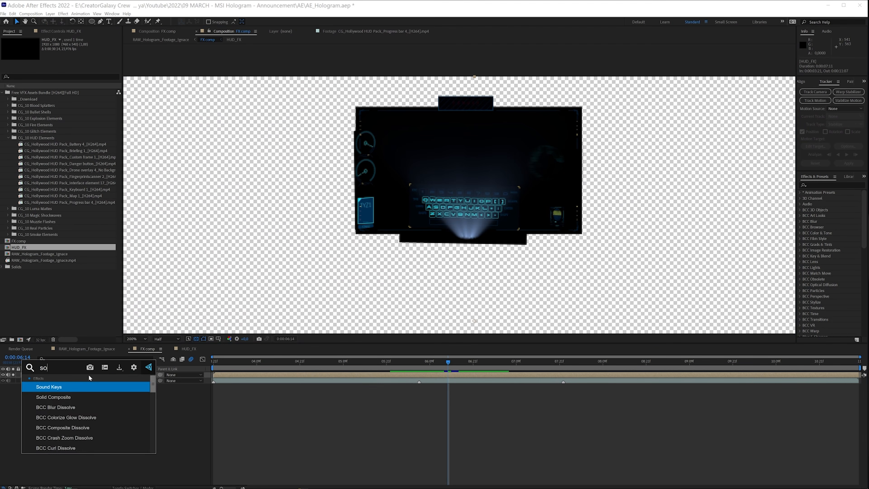
pyautogui.press('Return')
pyautogui.click(70, 31)
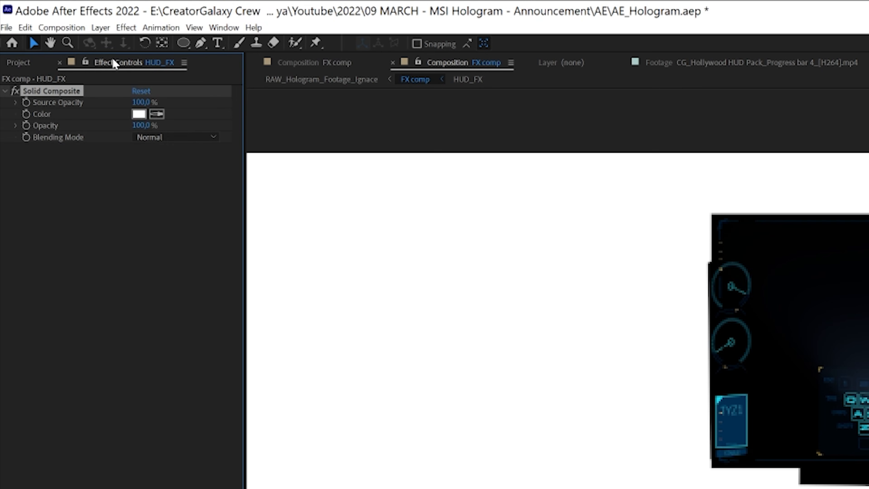
pyautogui.click(138, 114)
pyautogui.click(188, 488)
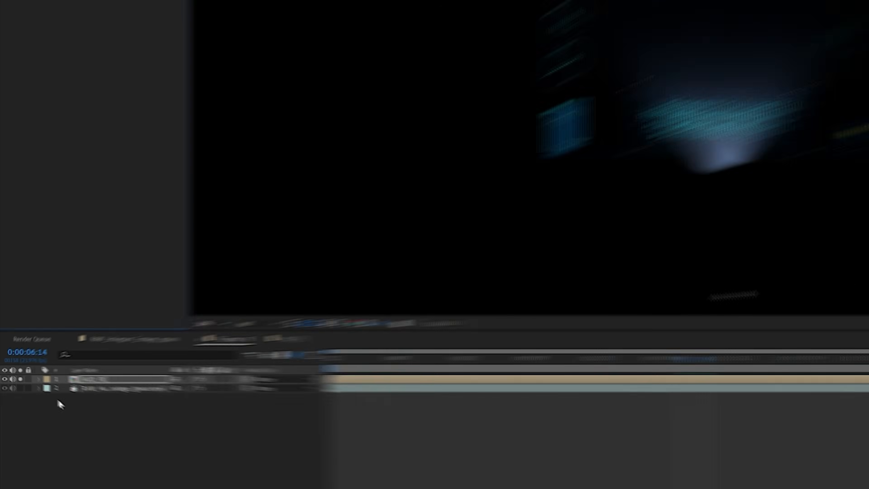
# Apply the CG Perfect Glow preset to the HUD_FX layer beneath the Solid Composite effect.
pyautogui.click(80, 379)
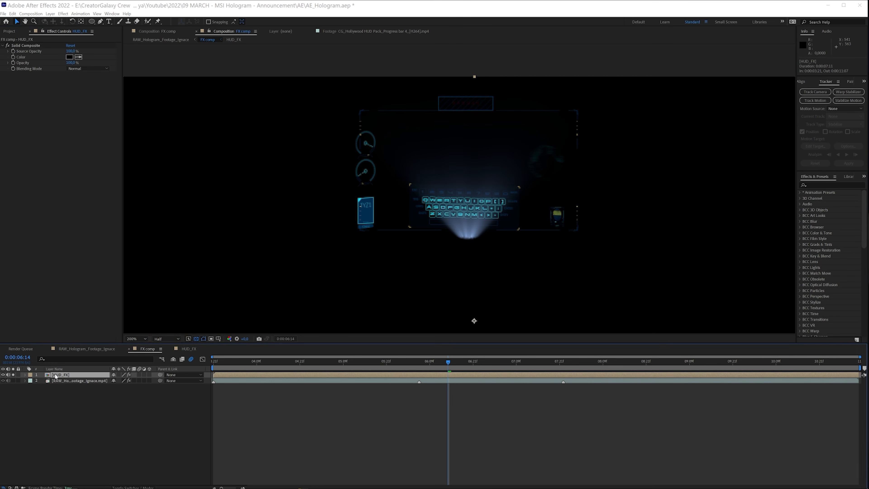
pyautogui.hotkey('ctrl', 'space')
pyautogui.write('perfe')
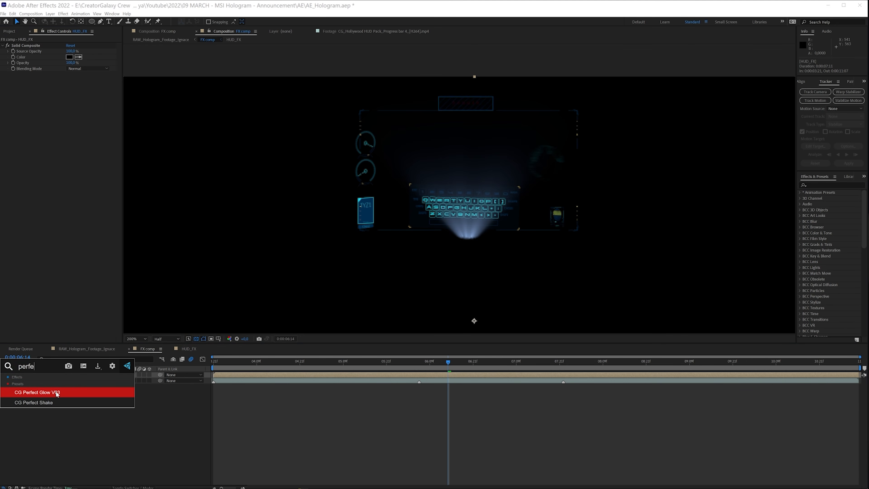
pyautogui.click(57, 393)
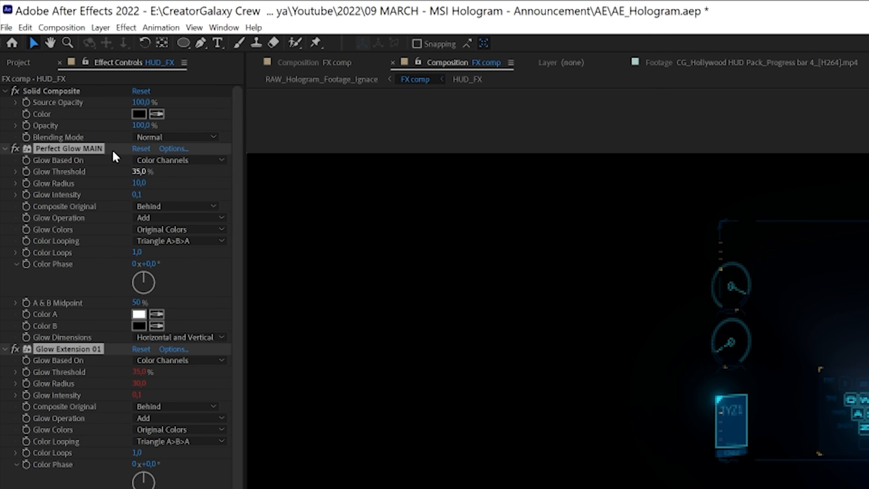
pyautogui.click(103, 160)
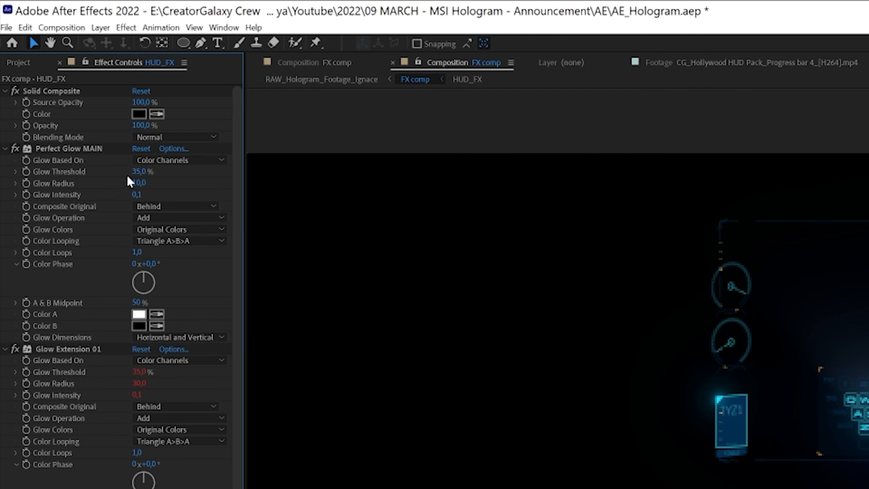
# Set the Perfect Glow MAIN radius to 20 and its intensity to 0.5 on the HUD_FX layer.
pyautogui.moveTo(138, 183); pyautogui.dragTo(200, 201)
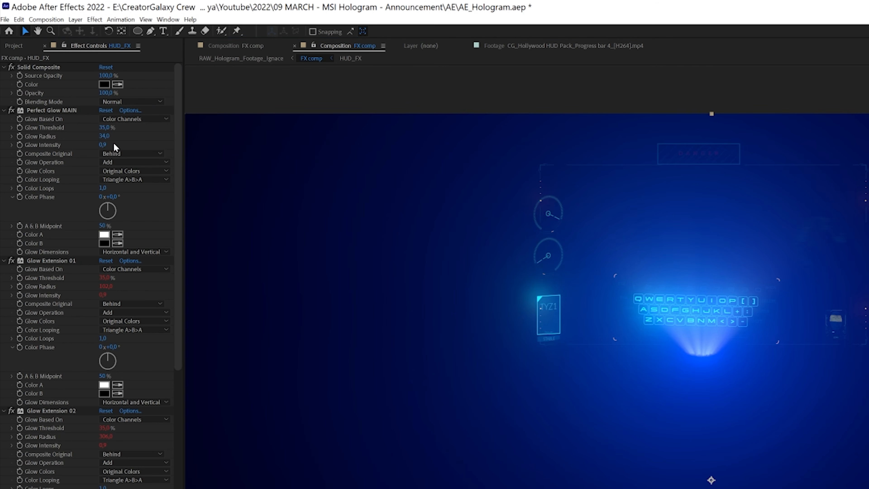
pyautogui.moveTo(103, 144)
pyautogui.mouseDown()
pyautogui.moveTo(88, 137)
pyautogui.moveTo(101, 139)
pyautogui.moveTo(92, 146)
pyautogui.mouseUp()
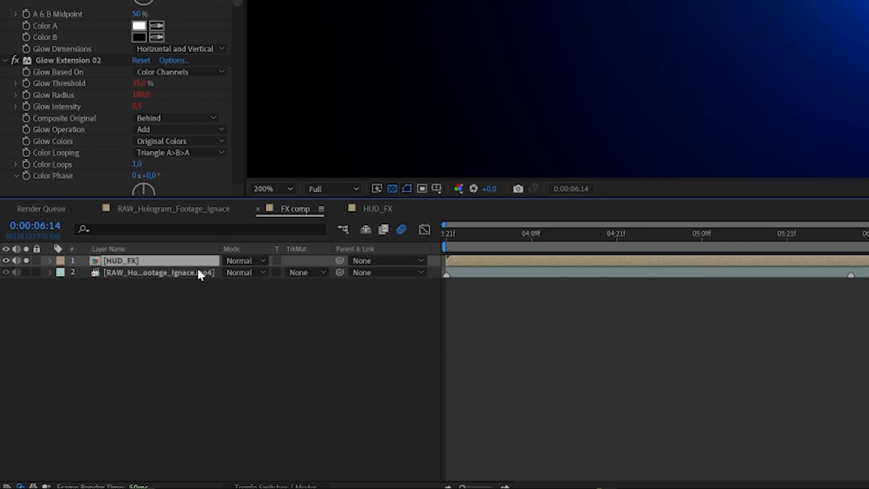
# Change the HUD_FX layer's blending mode to Screen and turn off its solo so the footage shows beneath.
pyautogui.click(239, 261)
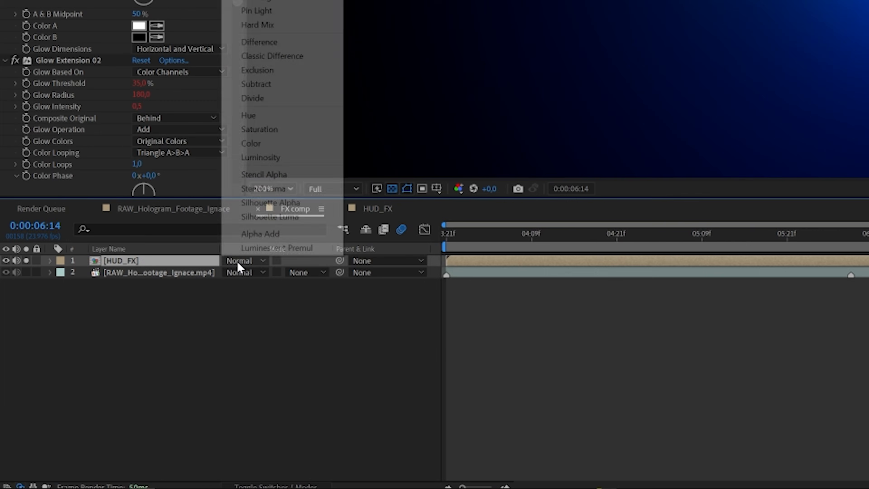
pyautogui.click(273, 229)
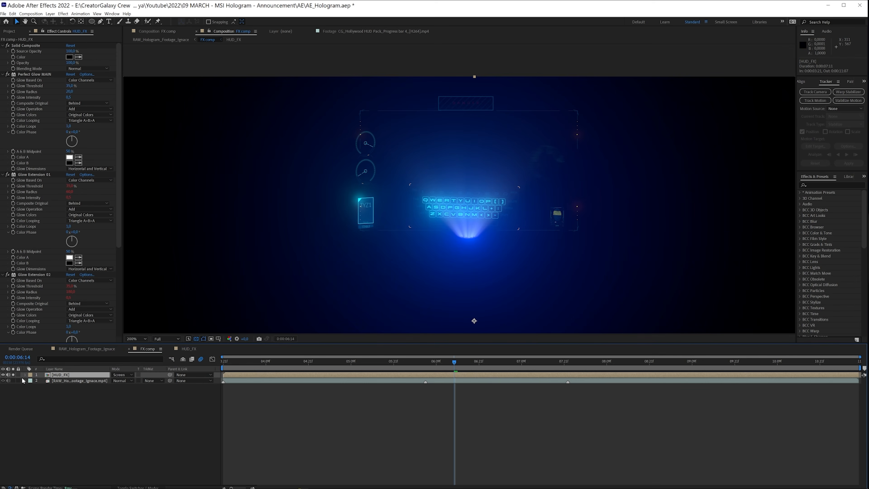
pyautogui.click(13, 376)
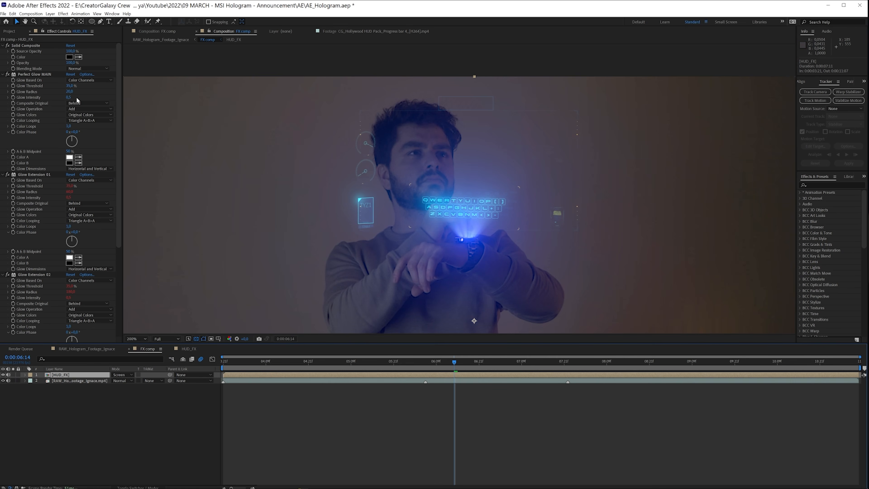
# Reduce the Perfect Glow MAIN effect's intensity to 0.4 and its radius to 10.
pyautogui.moveTo(69, 97); pyautogui.dragTo(64, 99)
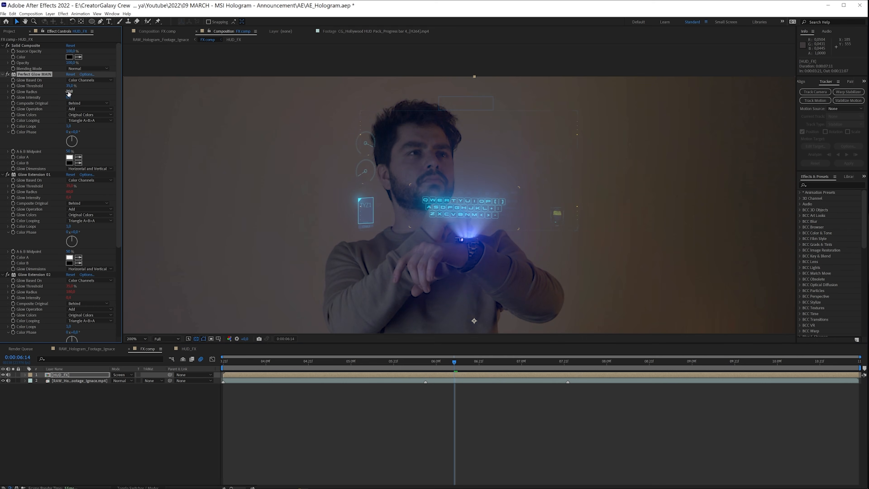
pyautogui.press('Return')
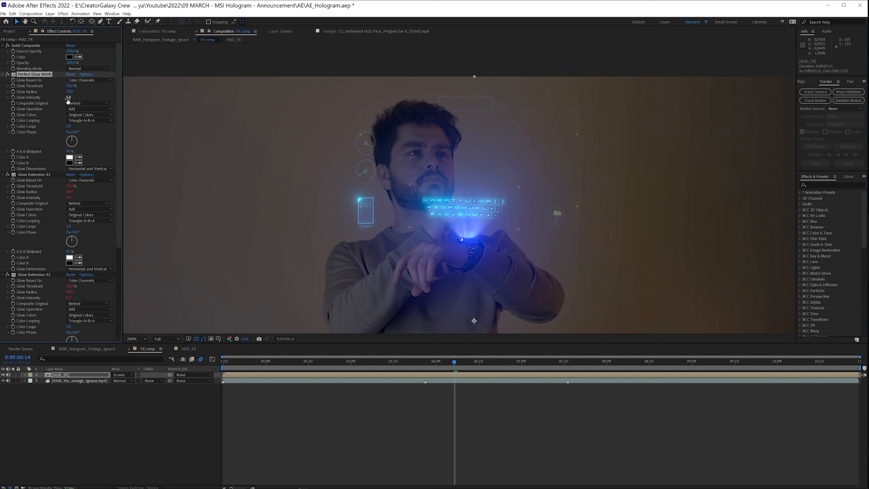
# Try brightening the HUD_FX layer with an Exposure effect placed above Perfect Glow, and delete that effect.
pyautogui.hotkey('ctrl', 'space')
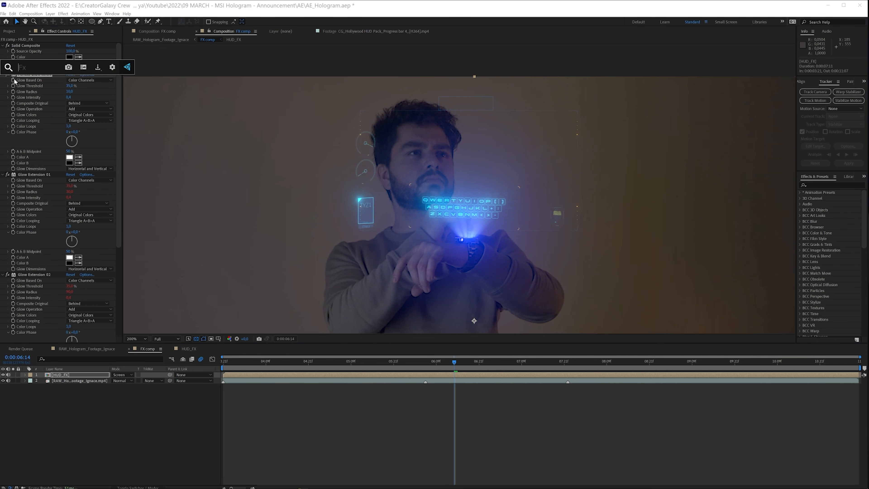
pyautogui.write('ex')
pyautogui.click(36, 97)
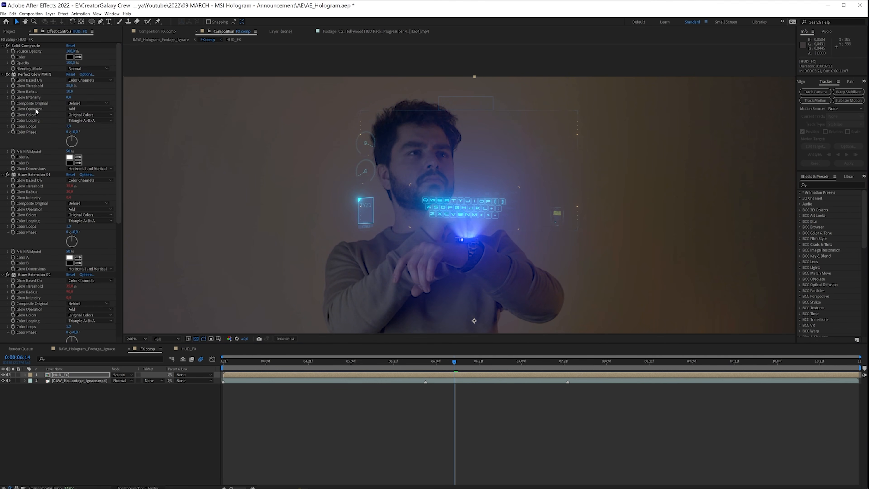
pyautogui.scroll(-5, 76, 327)
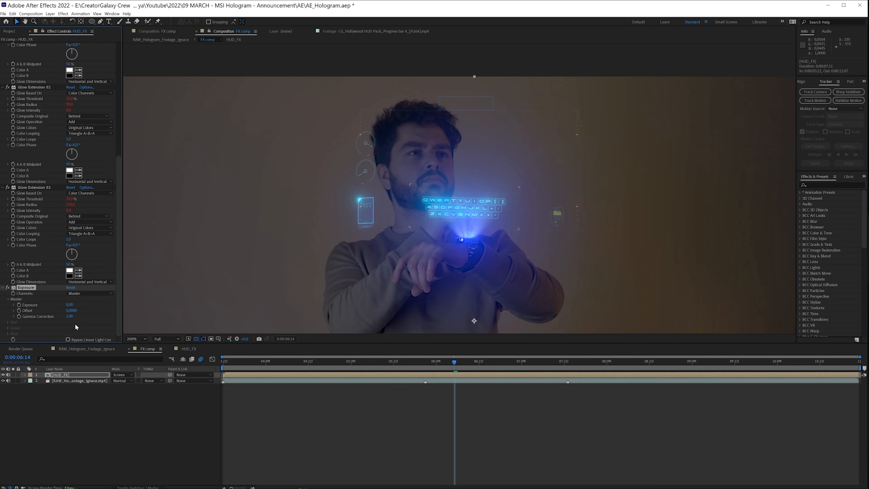
pyautogui.moveTo(33, 291); pyautogui.dragTo(81, 97)
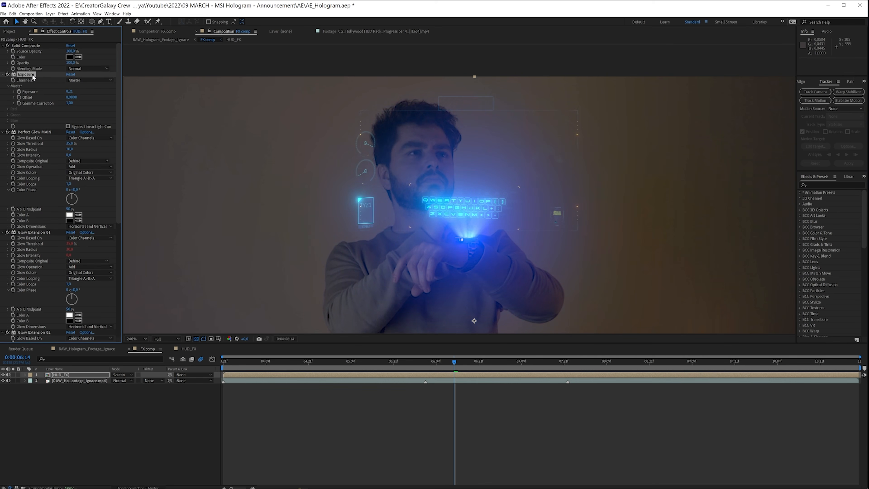
pyautogui.press('Delete')
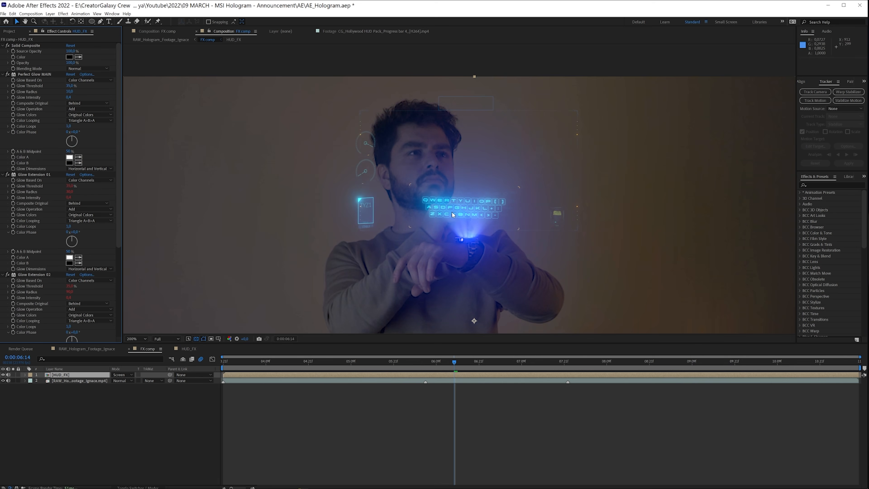
# Inside the HUD_FX composition, widen the layer name column and apply Exposure to the Danger button layer with a value of 0.24.
pyautogui.doubleClick(468, 374)
pyautogui.click(84, 408)
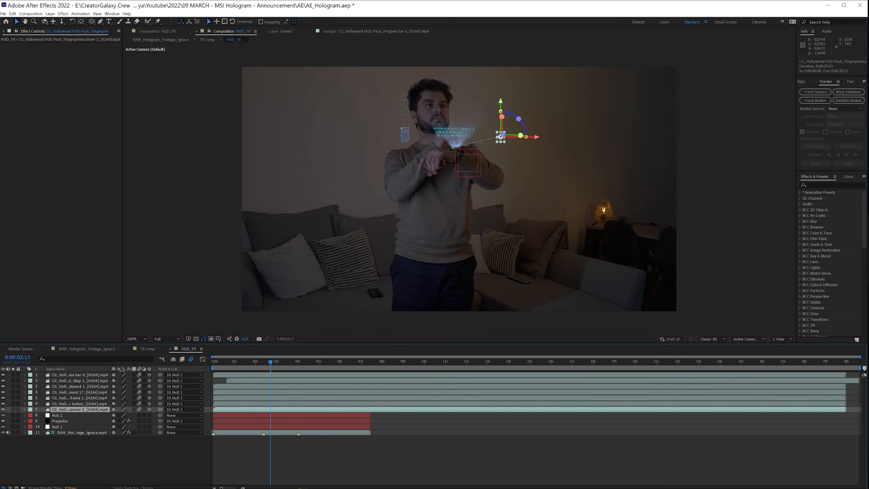
pyautogui.moveTo(110, 369); pyautogui.dragTo(174, 369)
pyautogui.click(95, 404)
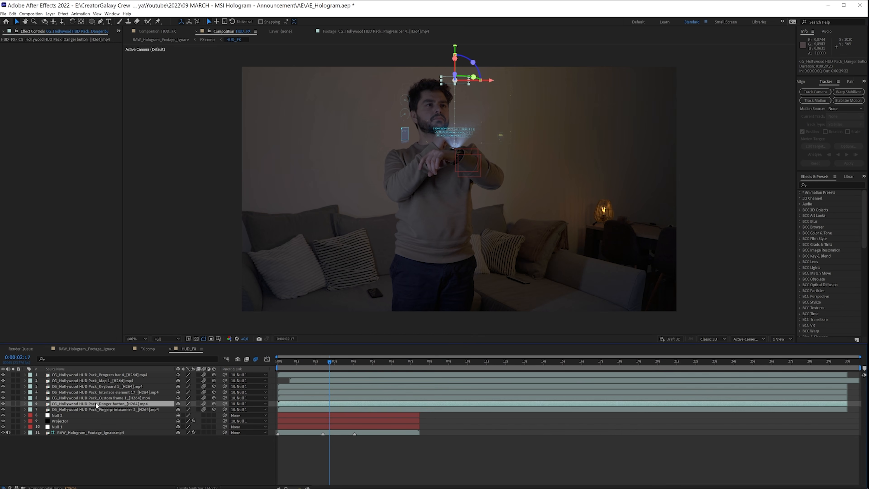
pyautogui.hotkey('ctrl', 'space')
pyautogui.write('ex')
pyautogui.click(68, 425)
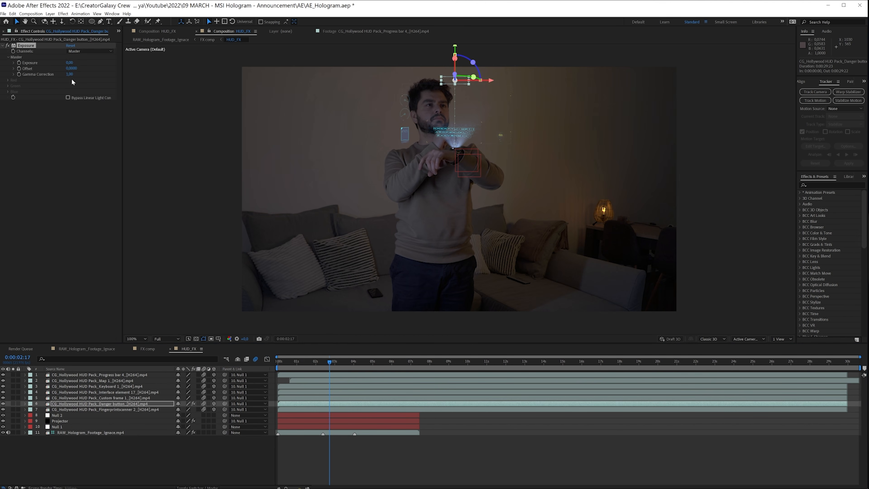
pyautogui.moveTo(70, 63); pyautogui.dragTo(83, 64)
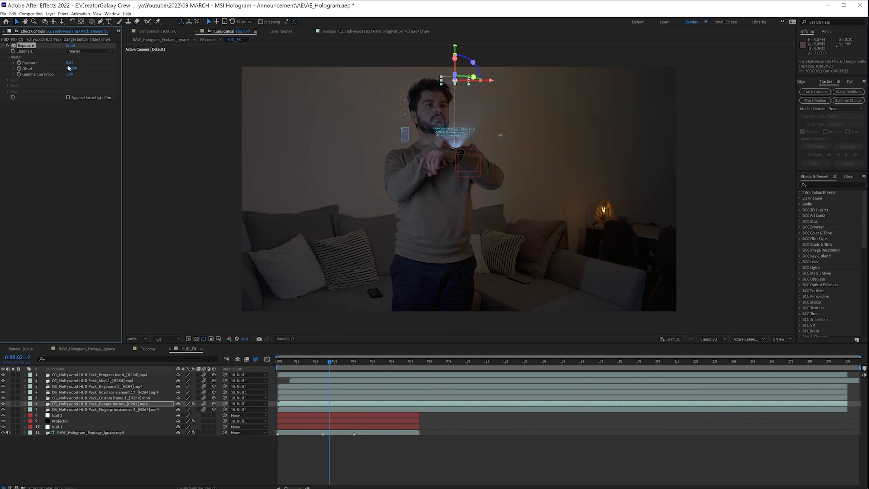
# Check the HUD in RAW_Hologram_Footage_Ignace at 14:45:47:02 and raise the Danger button layer's Exposure to 3 in HUD_FX.
pyautogui.click(150, 40)
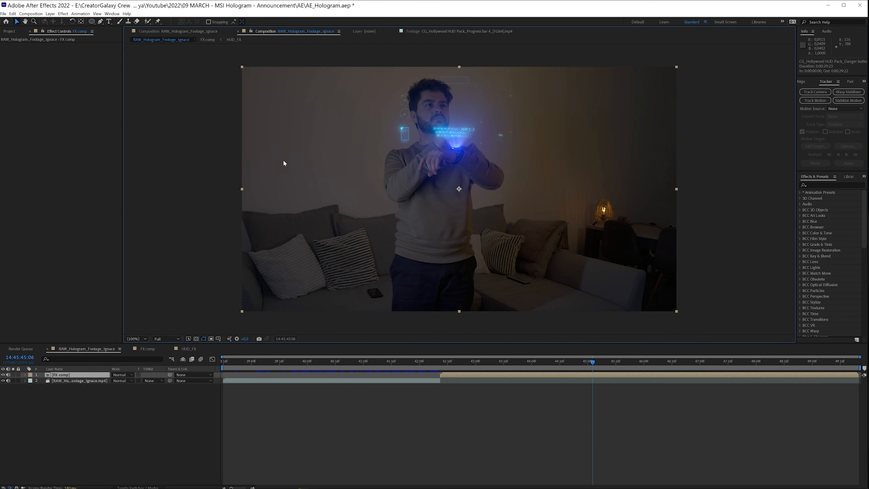
pyautogui.scroll(1, 421, 125)
pyautogui.scroll(4, 380, 142)
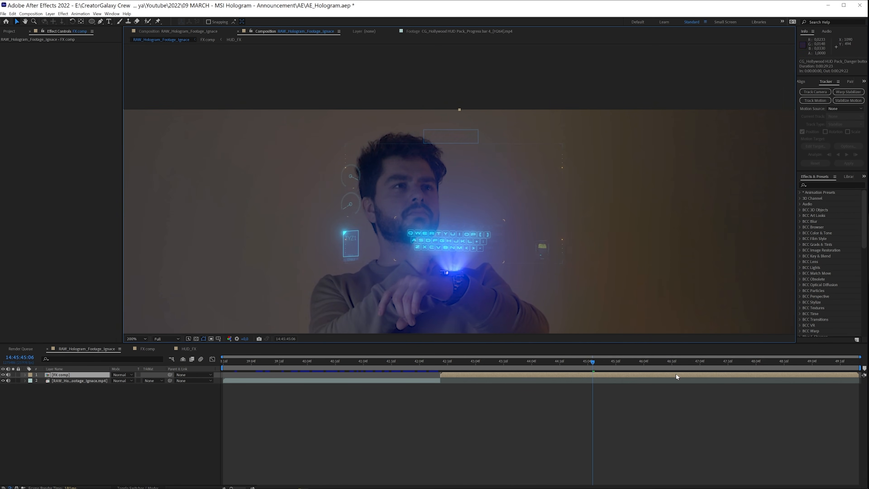
pyautogui.click(696, 360)
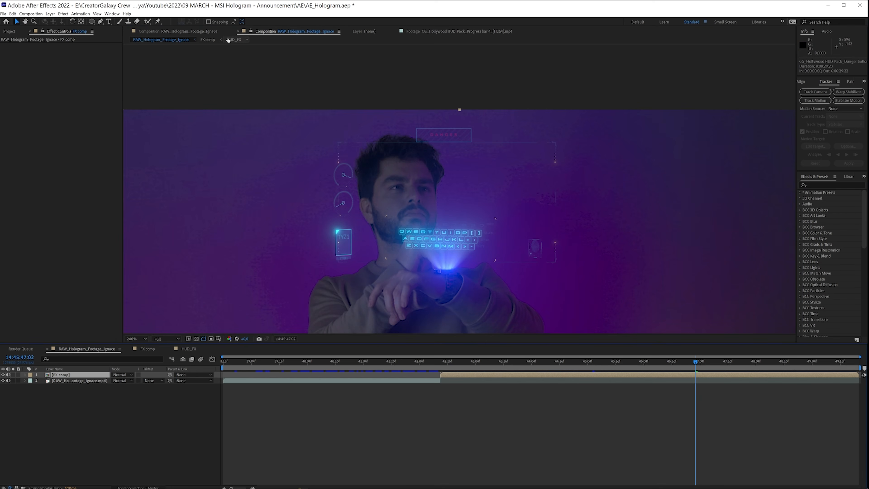
pyautogui.click(228, 39)
pyautogui.click(72, 62)
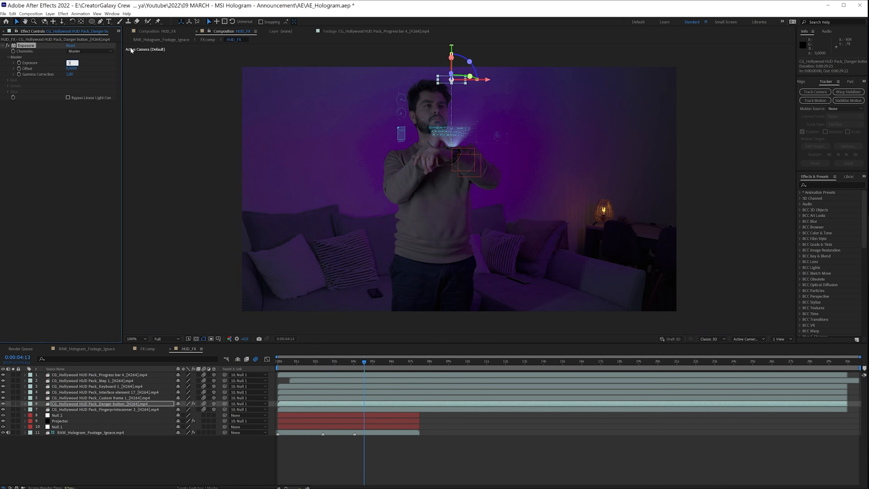
pyautogui.click(141, 40)
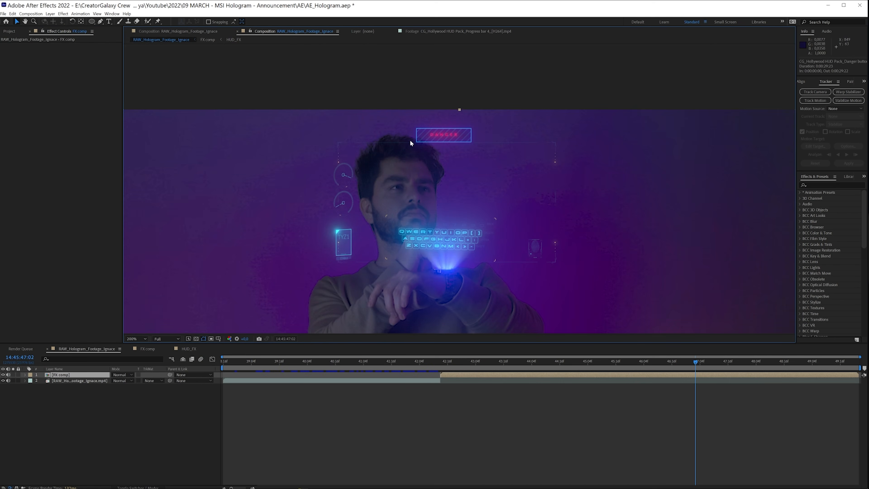
# Copy the Danger button layer's Exposure effect onto the Custom frame 1 layer in the HUD_FX composition.
pyautogui.click(230, 40)
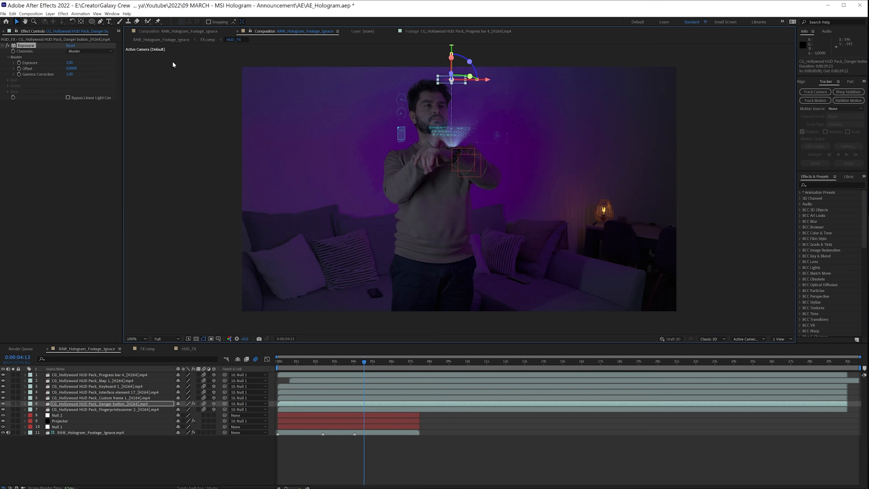
pyautogui.click(97, 397)
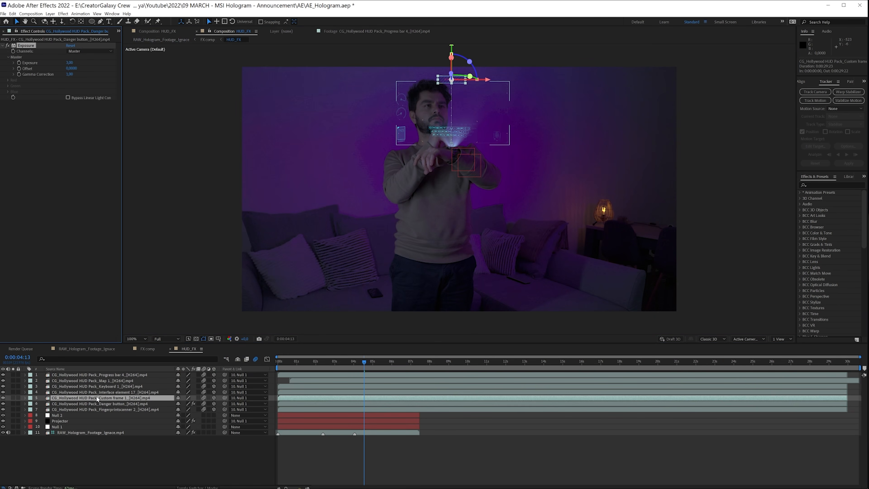
pyautogui.scroll(5, 465, 248)
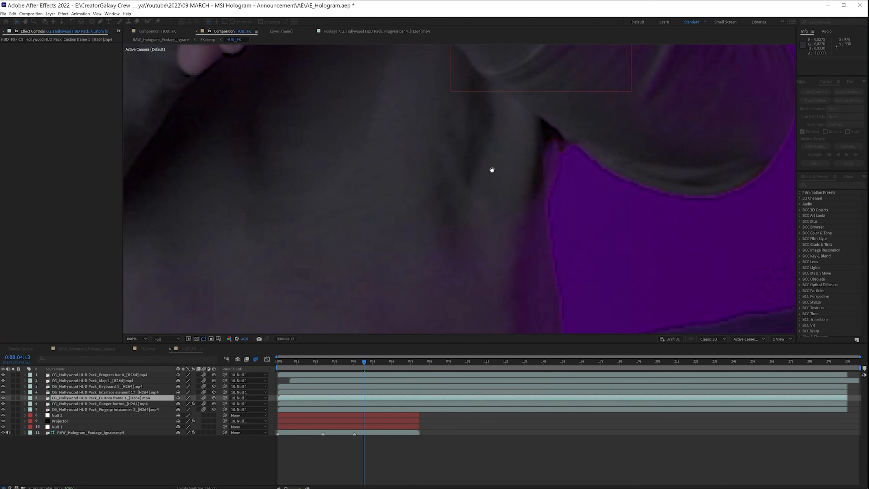
pyautogui.moveTo(514, 133); pyautogui.dragTo(449, 316)
pyautogui.click(119, 385)
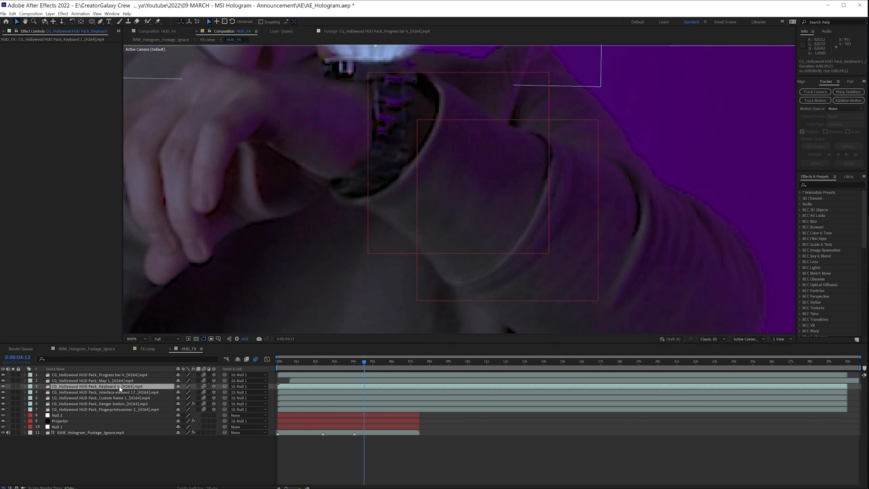
pyautogui.hotkey('ctrl', 'Up')
pyautogui.hotkey('ctrl', 'Up')
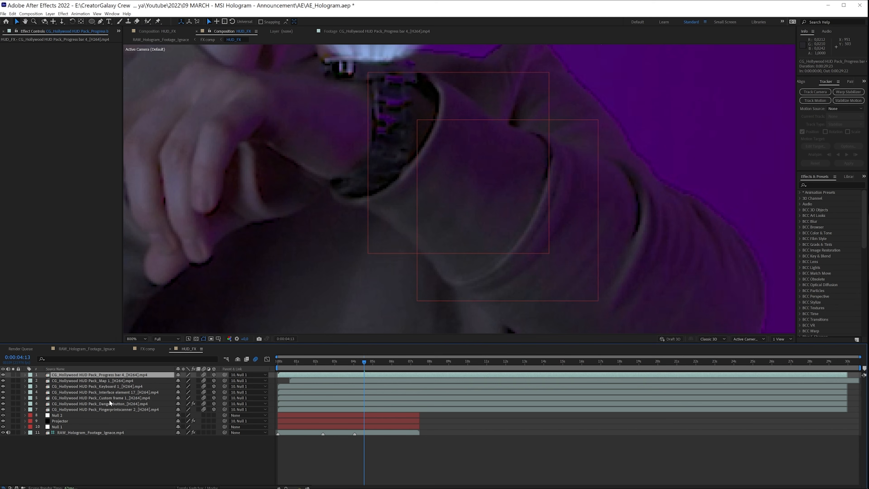
pyautogui.click(107, 398)
pyautogui.hotkey('ctrl', 'v')
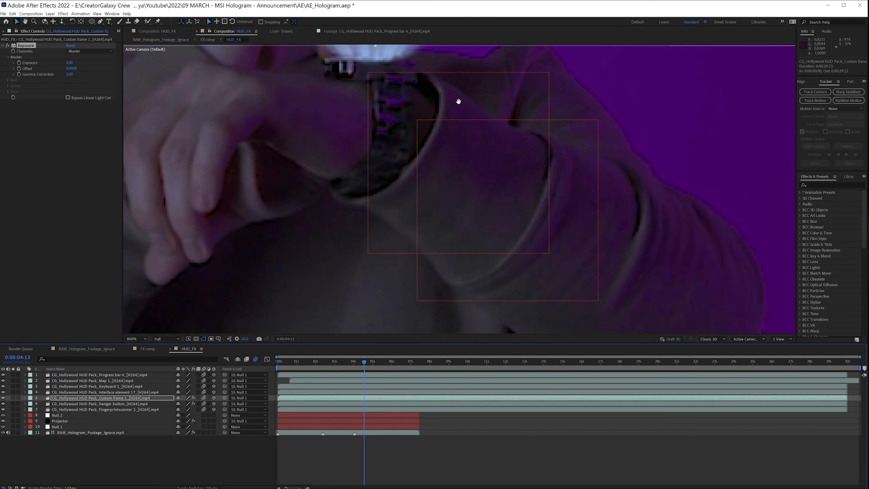
# Paste the same Exposure effect onto the Fingerprintscanner 2 layer.
pyautogui.moveTo(459, 101); pyautogui.dragTo(400, 274)
pyautogui.scroll(-1, 401, 194)
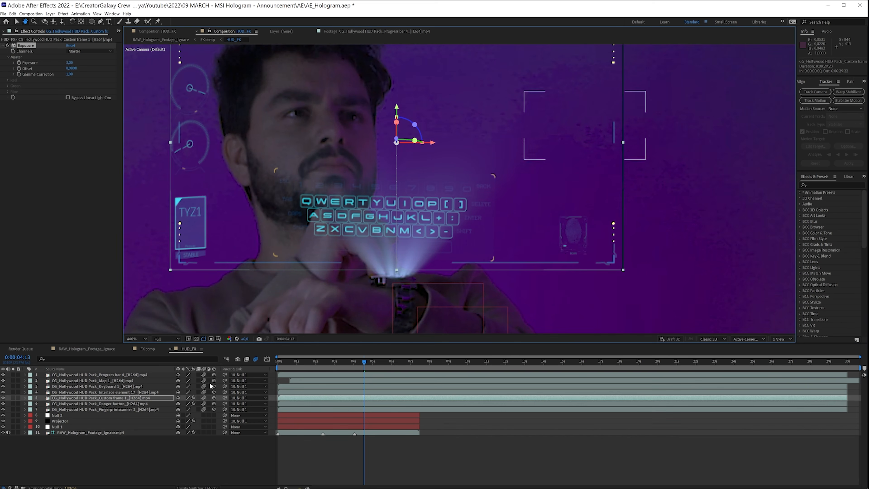
pyautogui.click(118, 408)
pyautogui.hotkey('ctrl', 'v')
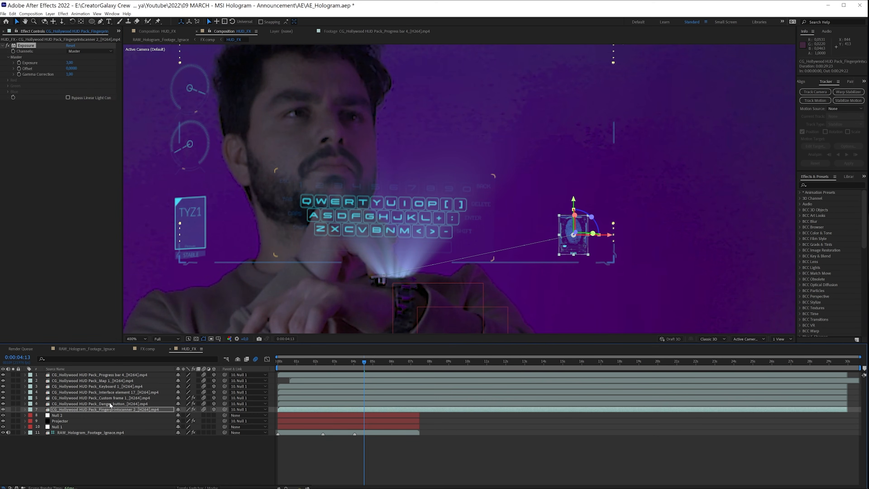
# Try to paste the Exposure effect onto the original Interface element 17 layer.
pyautogui.click(109, 403)
pyautogui.click(102, 396)
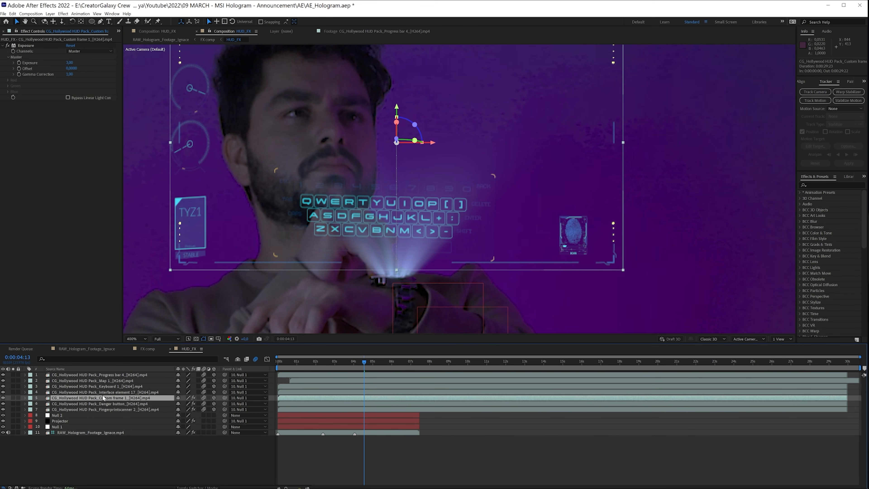
pyautogui.hotkey('ctrl', 'Up')
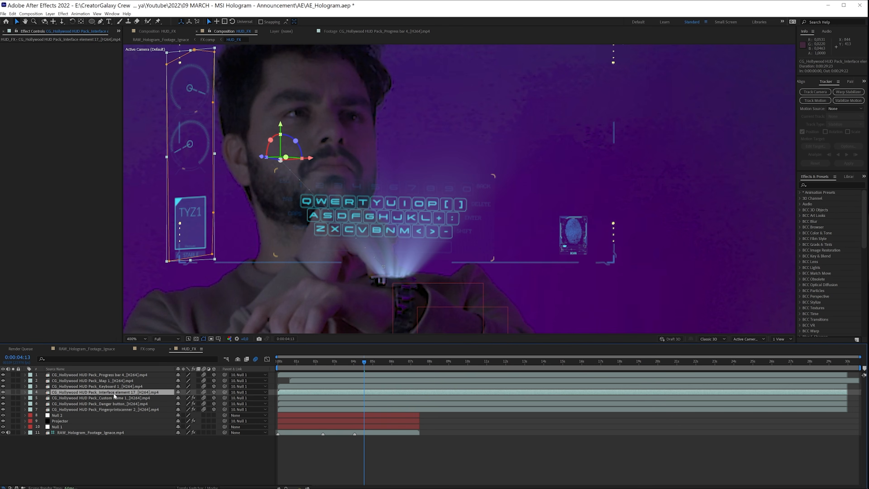
pyautogui.hotkey('ctrl', 'v')
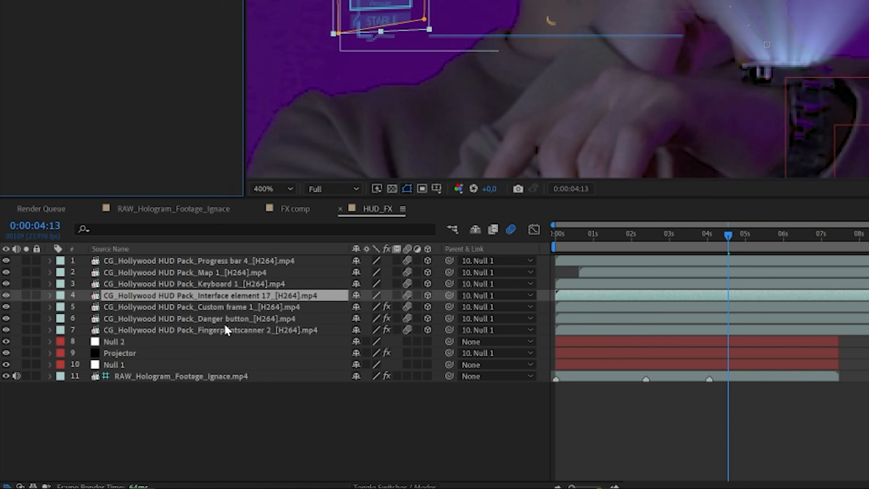
# Duplicate the Interface element 17 layer and raise the lower edge of the copy's mask to just below the two gauges.
pyautogui.click(182, 299)
pyautogui.hotkey('ctrl', 'd')
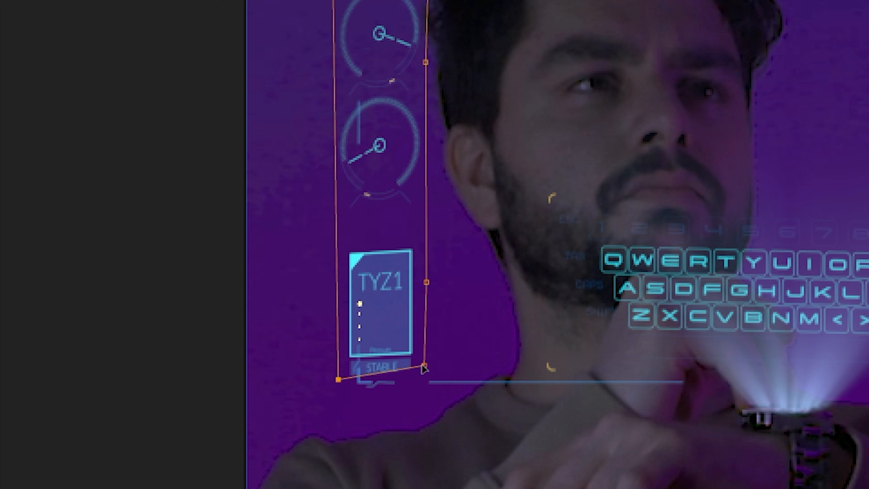
pyautogui.moveTo(425, 368); pyautogui.dragTo(425, 211)
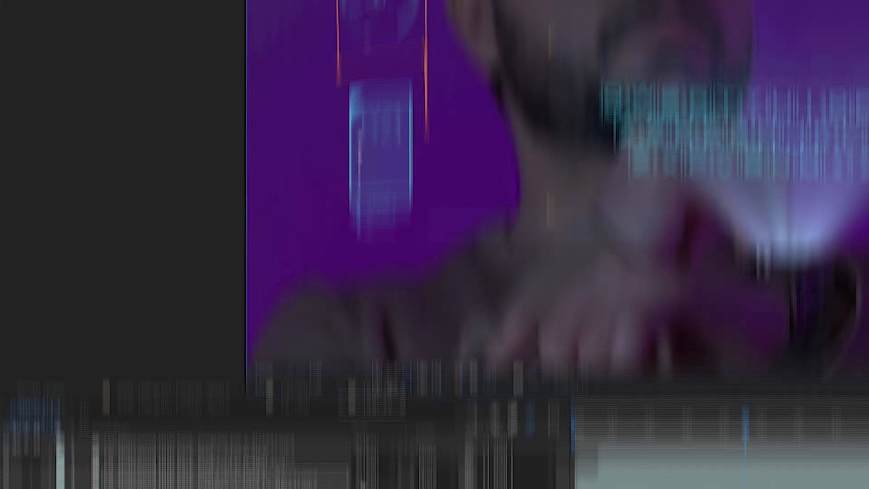
# Set the masked Interface element 17 copy's blending mode to Add and paste the Exposure effect onto it.
pyautogui.click(368, 488)
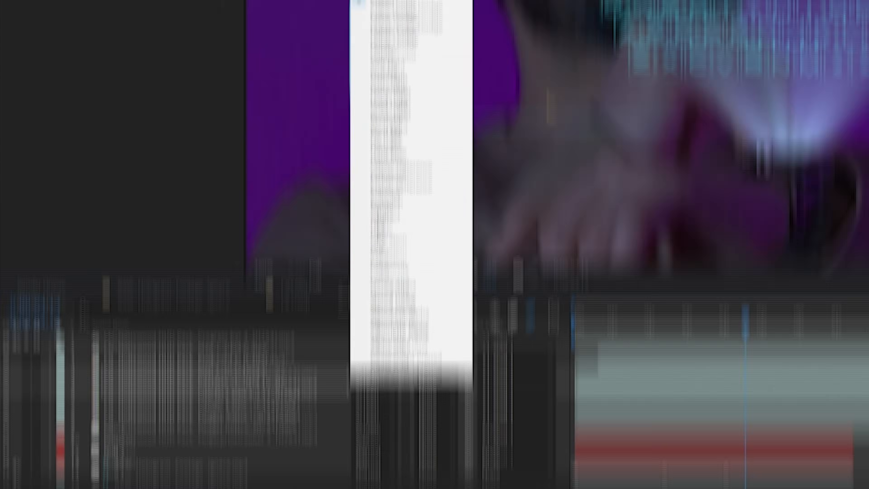
pyautogui.click(367, 214)
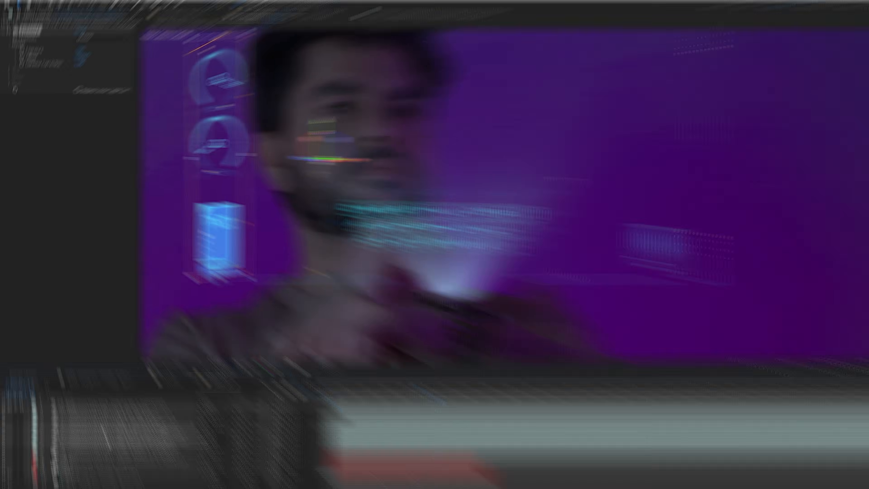
pyautogui.hotkey('ctrl', 'v')
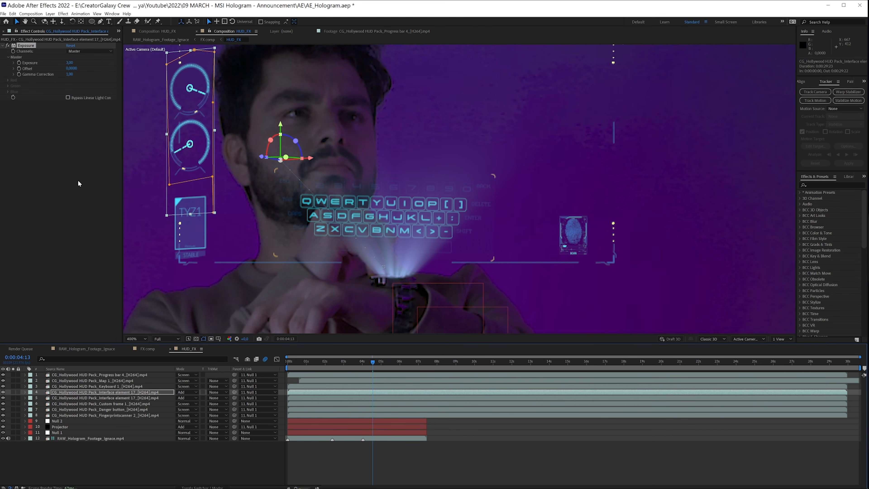
# Go back to the FX comp and lower the Glow Intensity of Perfect Glow MAIN on the HUD_FX layer.
pyautogui.click(104, 386)
pyautogui.click(106, 380)
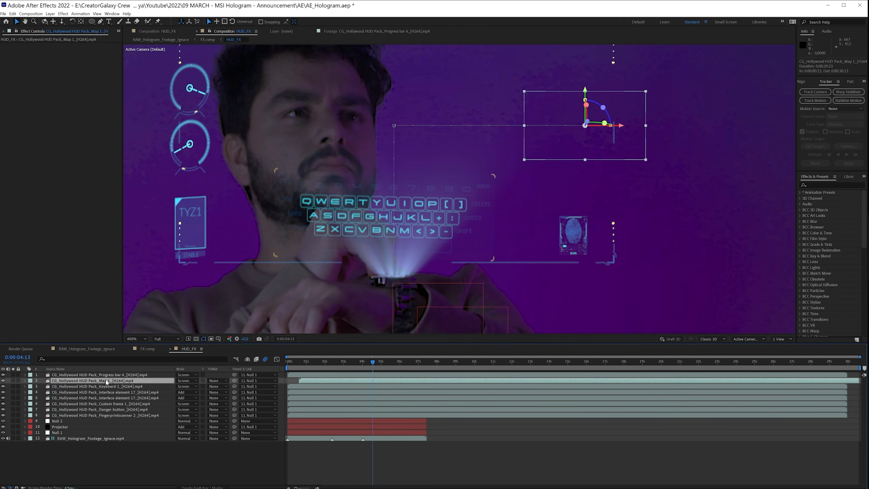
pyautogui.click(430, 368)
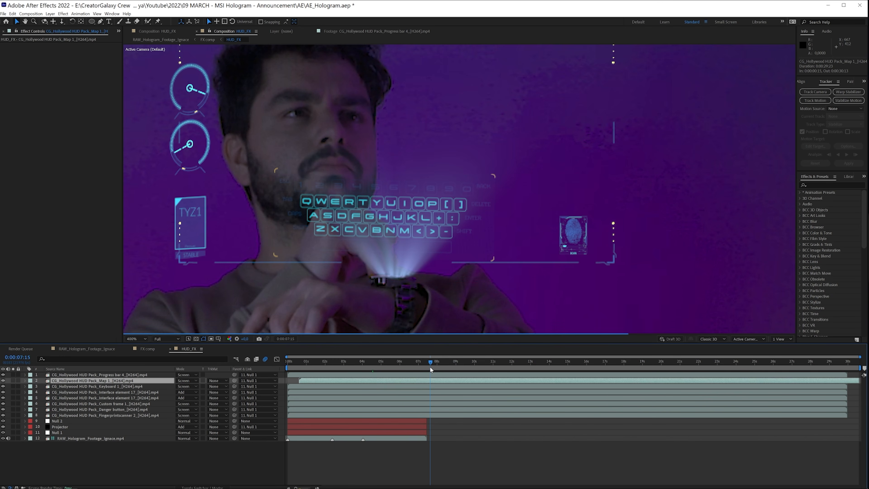
pyautogui.scroll(-3, 456, 258)
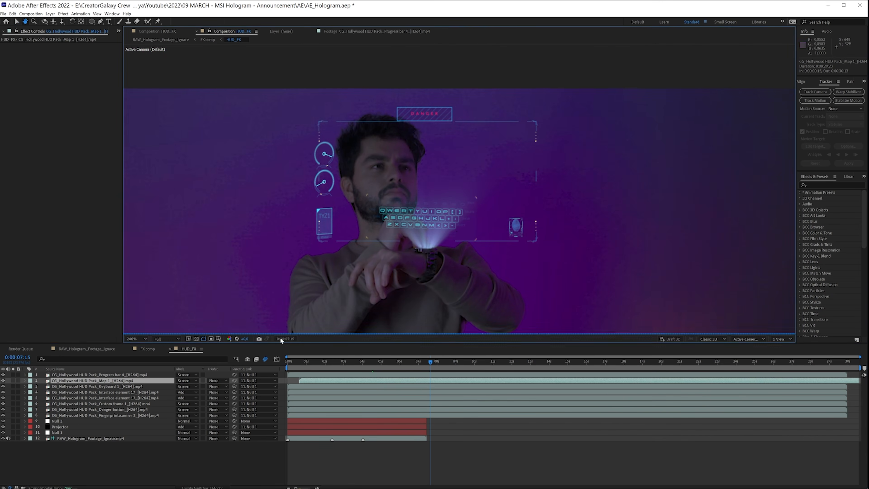
pyautogui.click(206, 39)
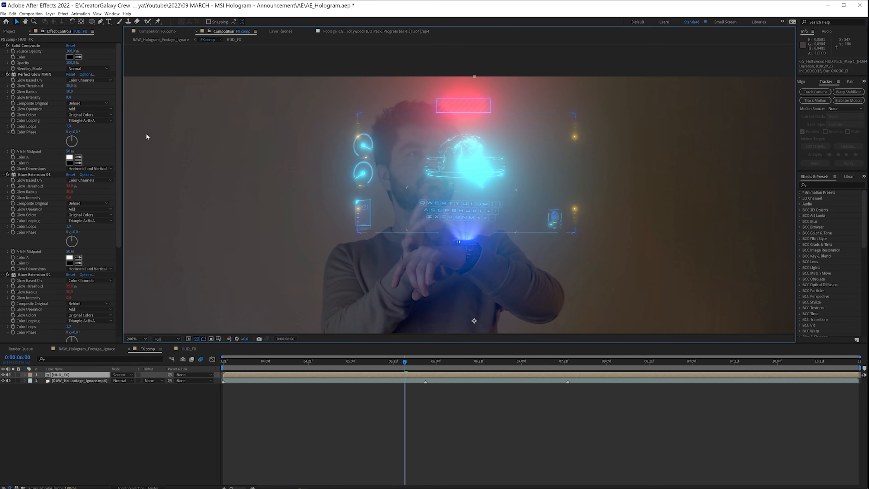
pyautogui.moveTo(69, 98); pyautogui.dragTo(63, 98)
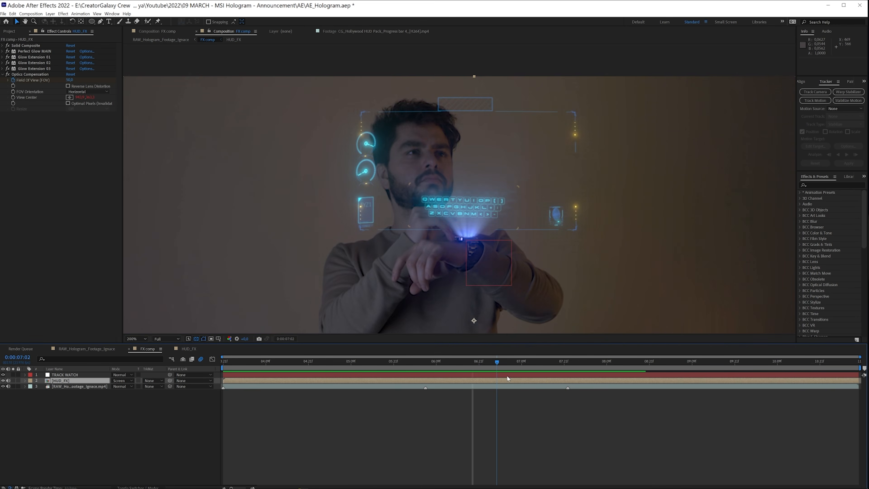
# Make HUD_FX a 3D layer, rotate it -16° around its vertical axis and preview the tilted hologram.
pyautogui.moveTo(506, 375); pyautogui.dragTo(471, 388)
pyautogui.press('F4')
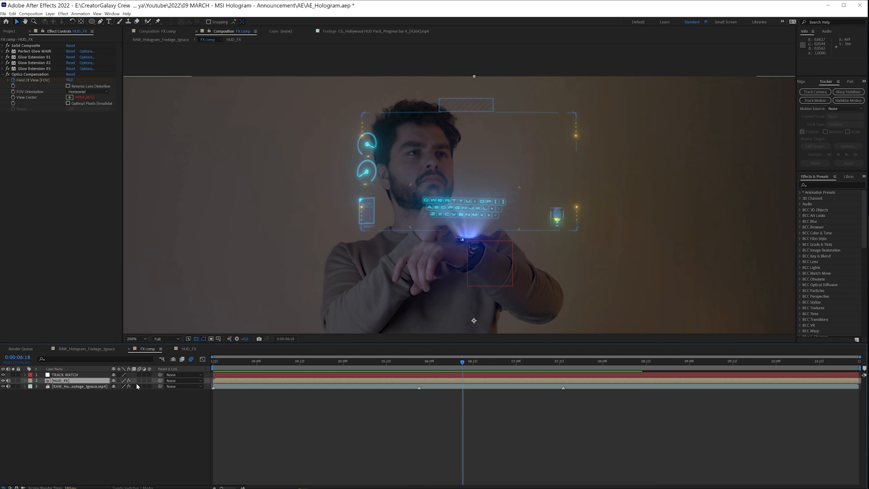
pyautogui.click(149, 381)
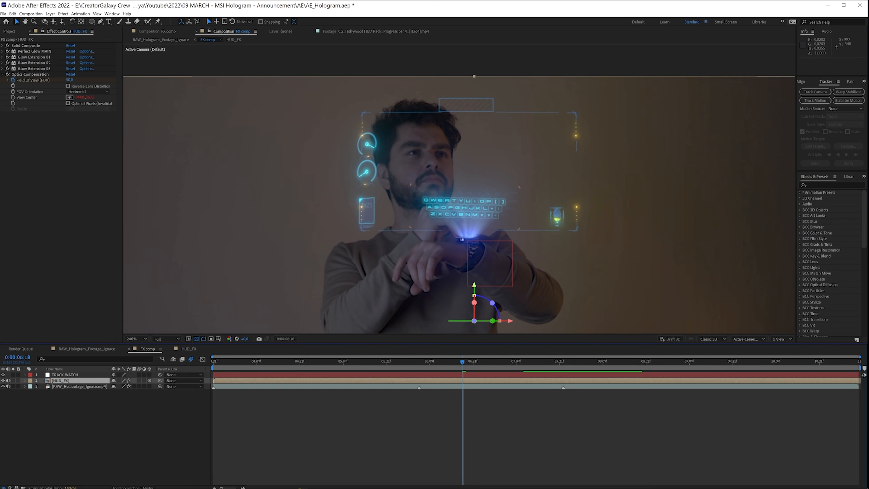
pyautogui.moveTo(486, 321); pyautogui.dragTo(498, 320)
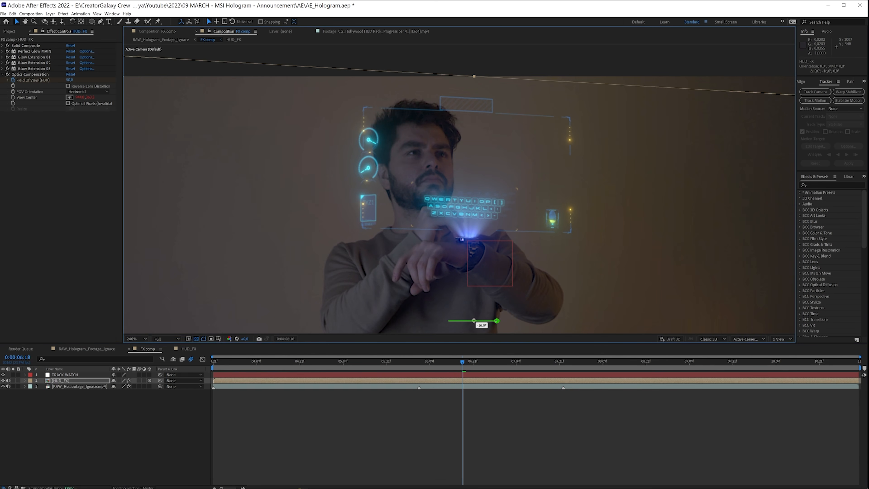
pyautogui.click(468, 413)
pyautogui.press('space')
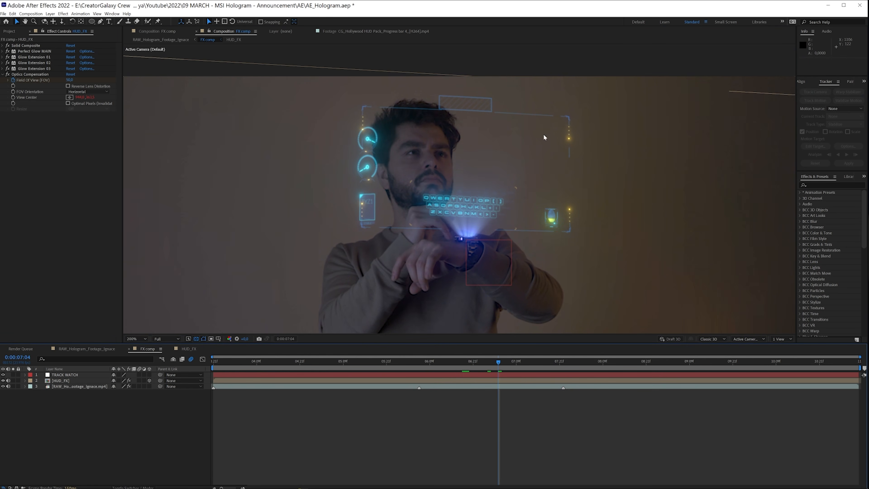
# Reveal HUD_FX's keyframes and set the Optics Compensation Field Of View keyframe at 0:00:06:05 to 100.
pyautogui.click(473, 382)
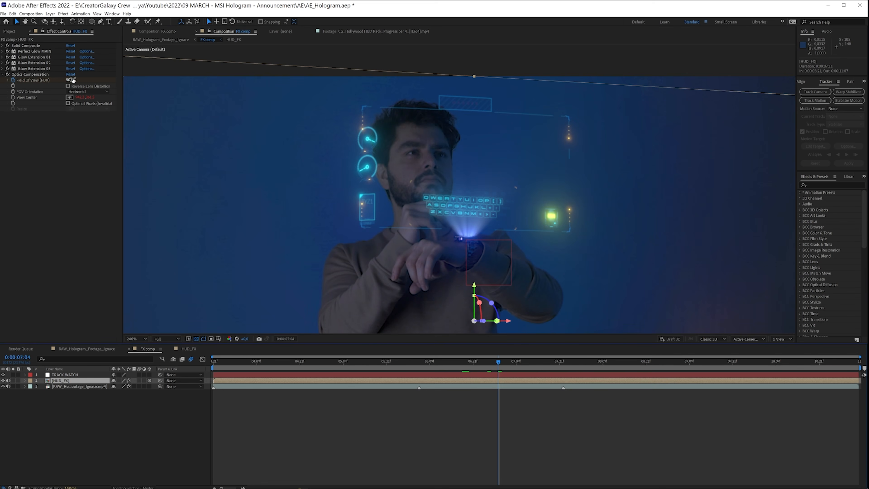
pyautogui.press('u')
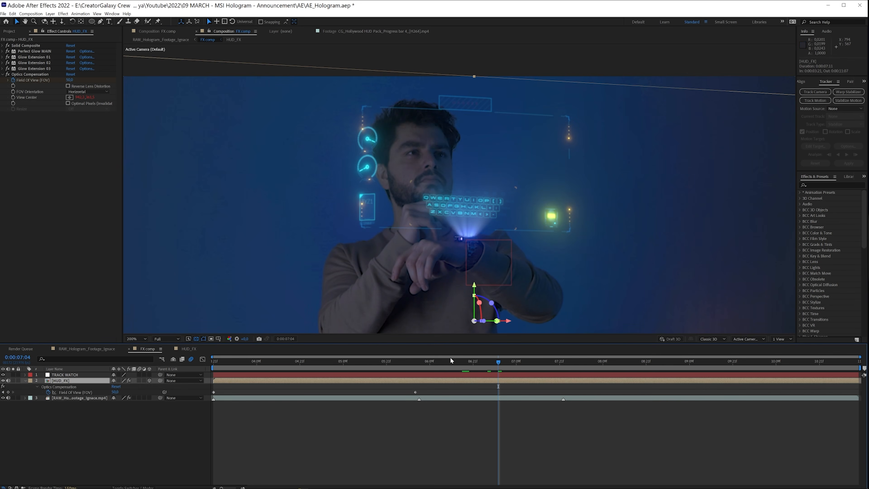
pyautogui.click(414, 361)
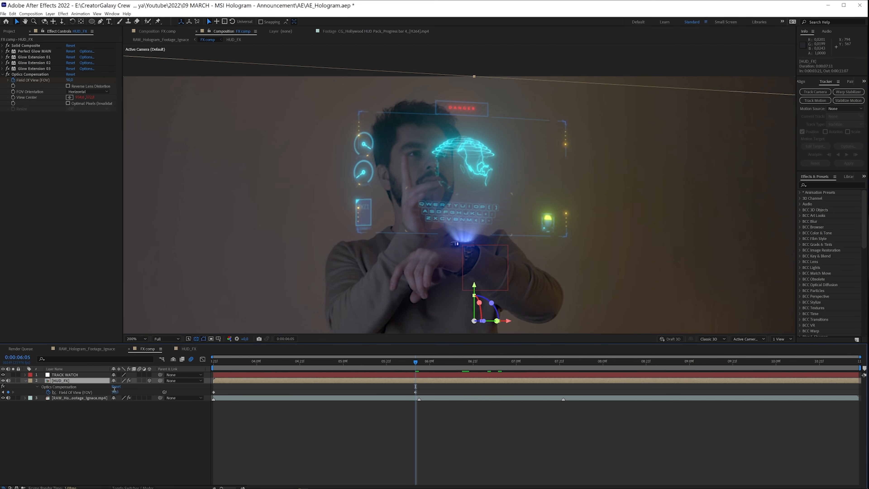
pyautogui.write('00')
pyautogui.press('Return')
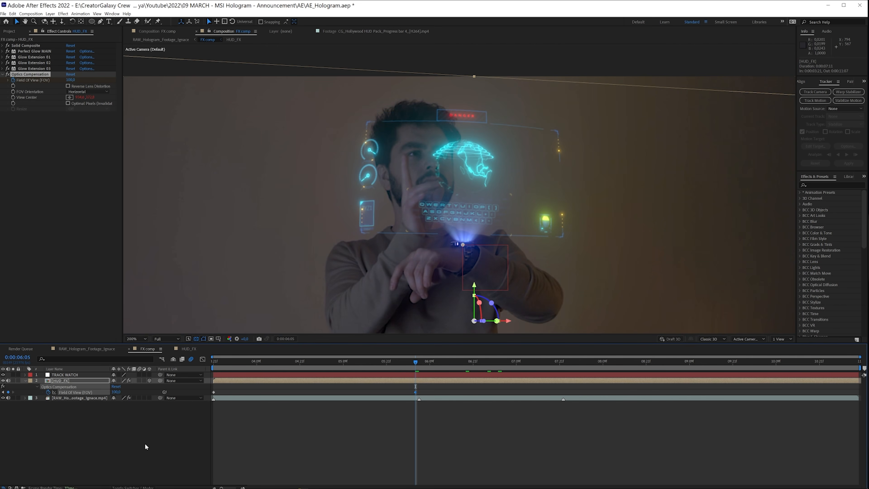
pyautogui.click(145, 447)
pyautogui.click(407, 361)
# Apply Quick Chromatic Aberration 2 to the HUD_FX layer with Unmult off and Position set to 2.
pyautogui.click(406, 379)
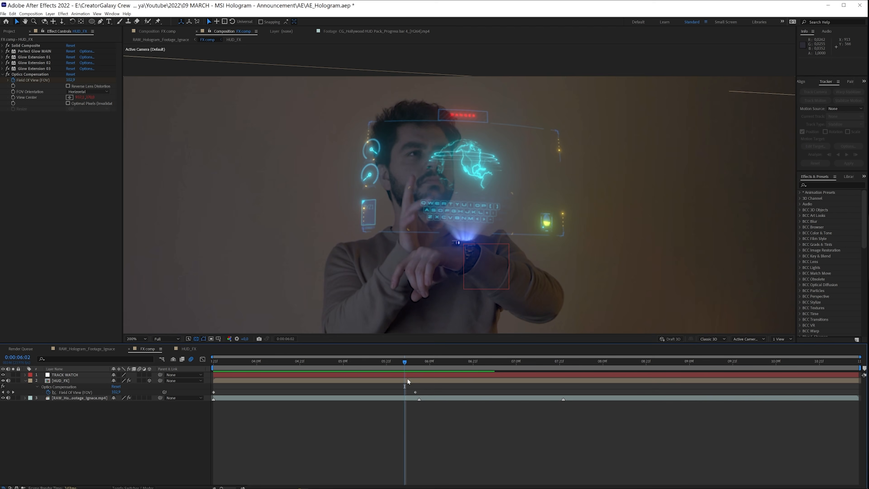
pyautogui.hotkey('ctrl', 'space')
pyautogui.write('quick')
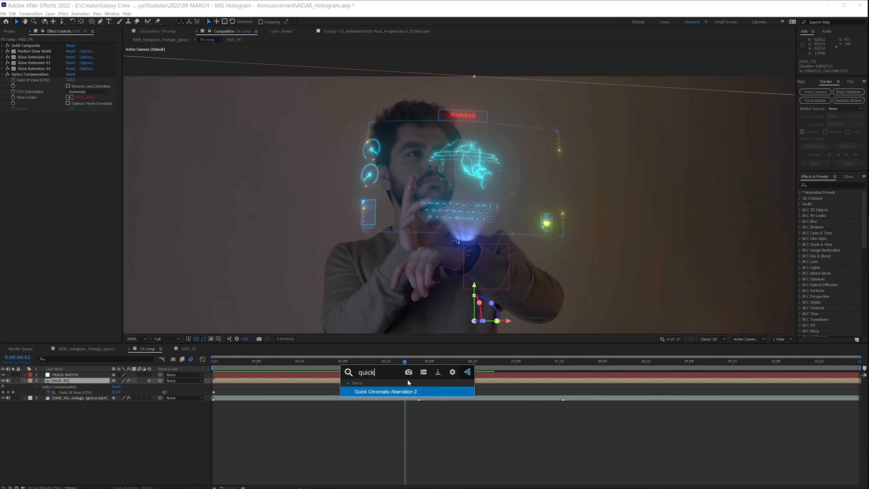
pyautogui.press('Return')
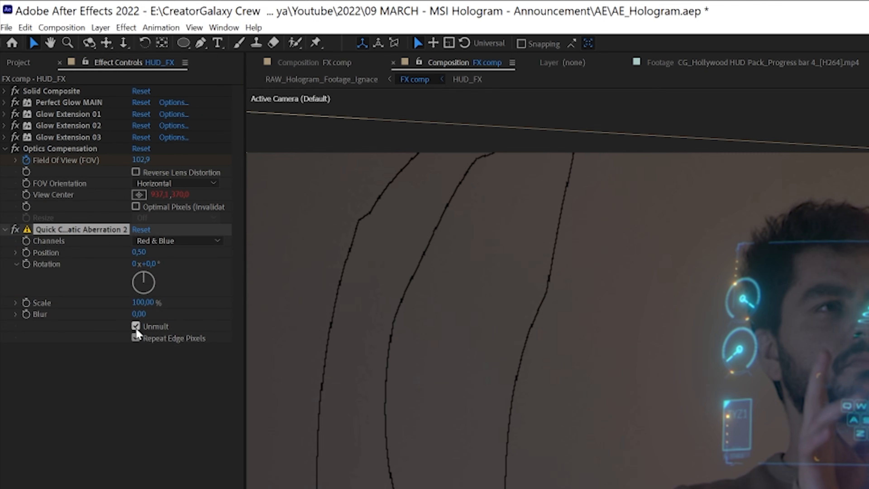
pyautogui.click(68, 163)
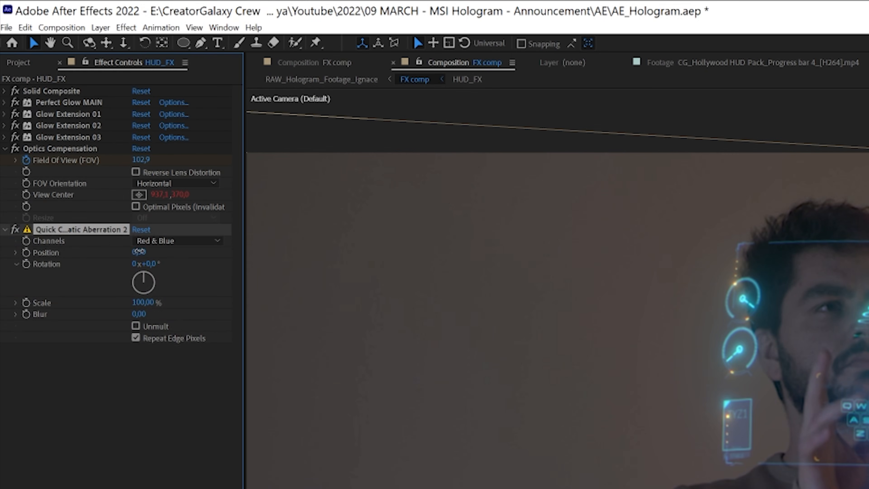
pyautogui.moveTo(137, 251); pyautogui.dragTo(164, 256)
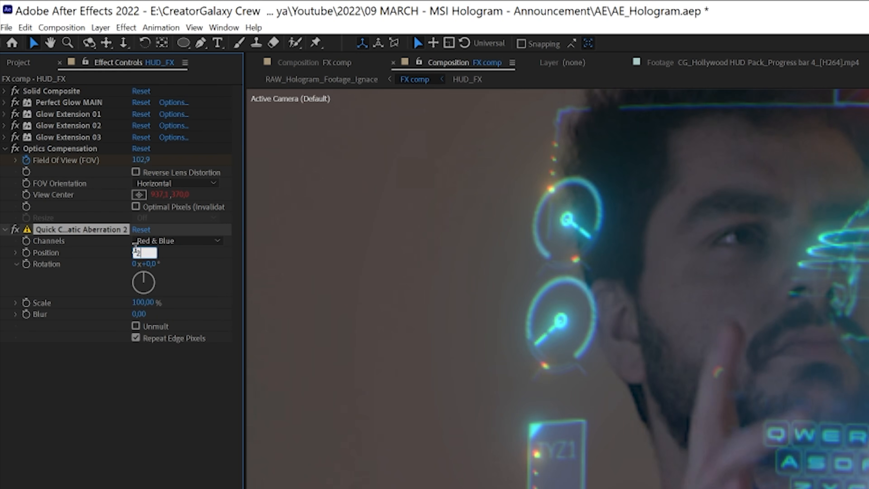
pyautogui.press('Return')
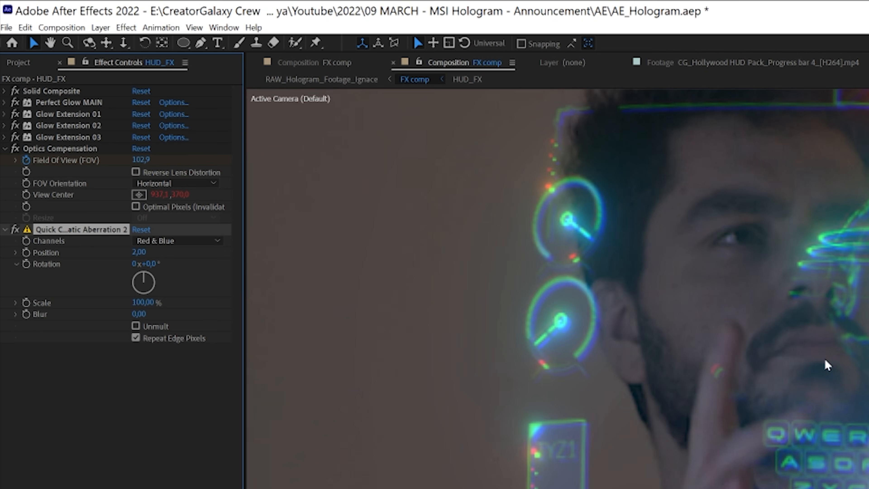
# Add the Noise effect to the HUD_FX layer with an Amount of Noise of 10%.
pyautogui.hotkey('ctrl', 'space')
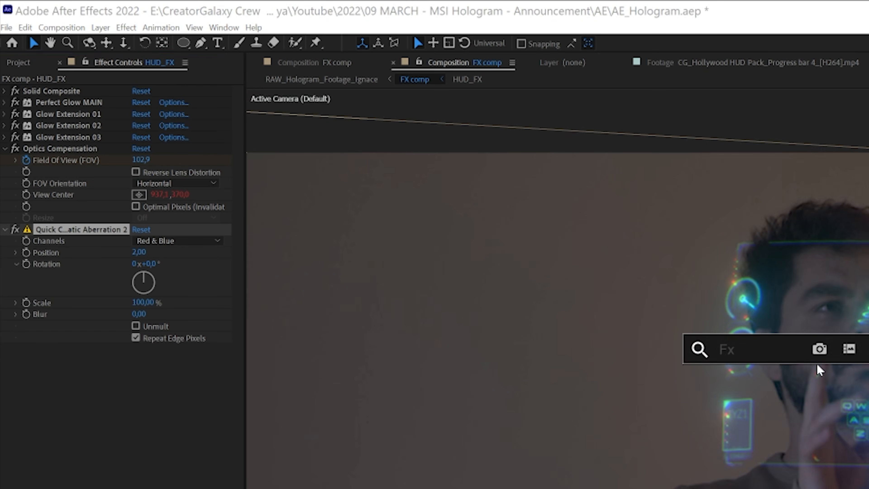
pyautogui.write('noi')
pyautogui.press('Return')
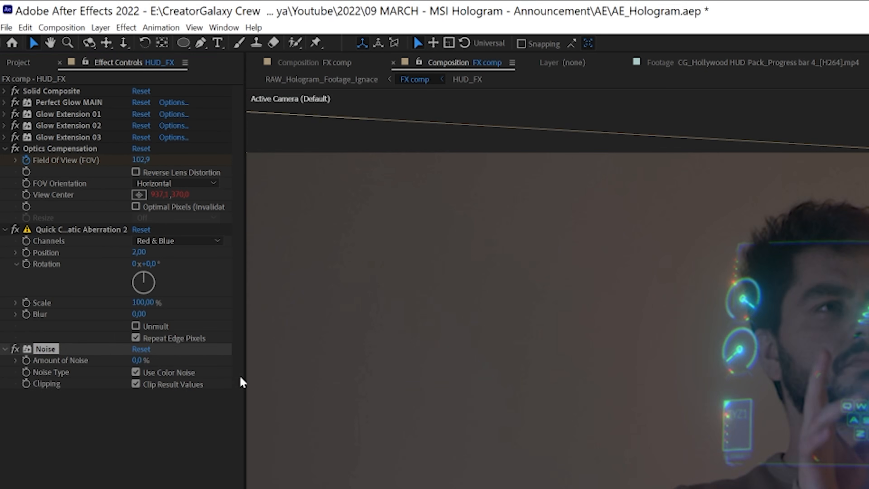
pyautogui.click(136, 360)
pyautogui.write('10')
pyautogui.press('Return')
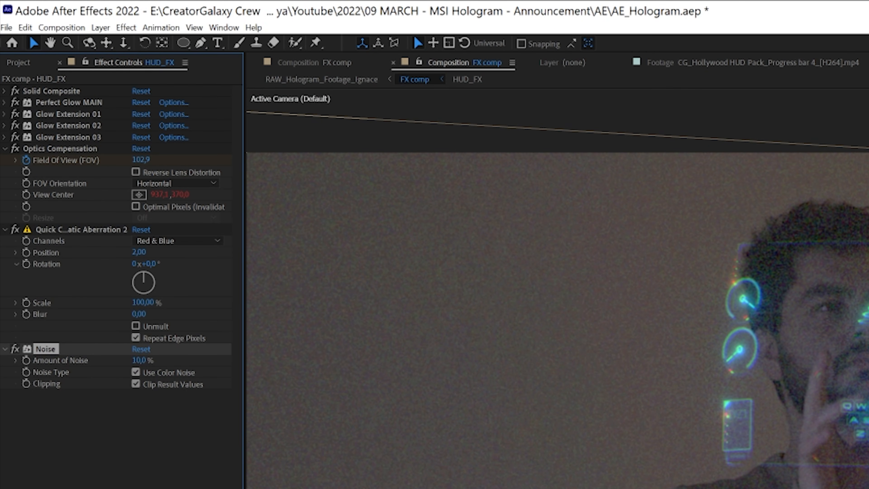
# Move the Noise effect to the start of HUD_FX's effect stack, above Solid Composite.
pyautogui.press('Delete')
pyautogui.hotkey('ctrl', 'z')
pyautogui.moveTo(47, 348); pyautogui.dragTo(41, 86)
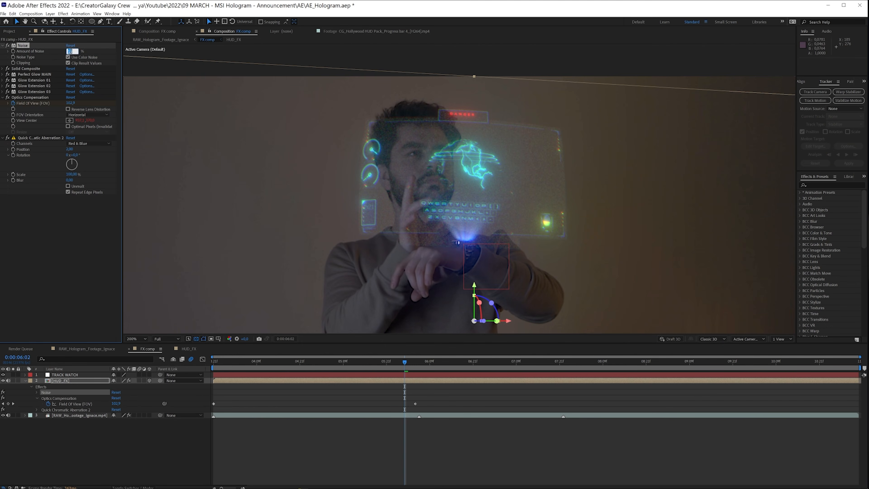
# Reduce the Amount of Noise on HUD_FX to 3% and check the whole hologram over the footage.
pyautogui.press('.')
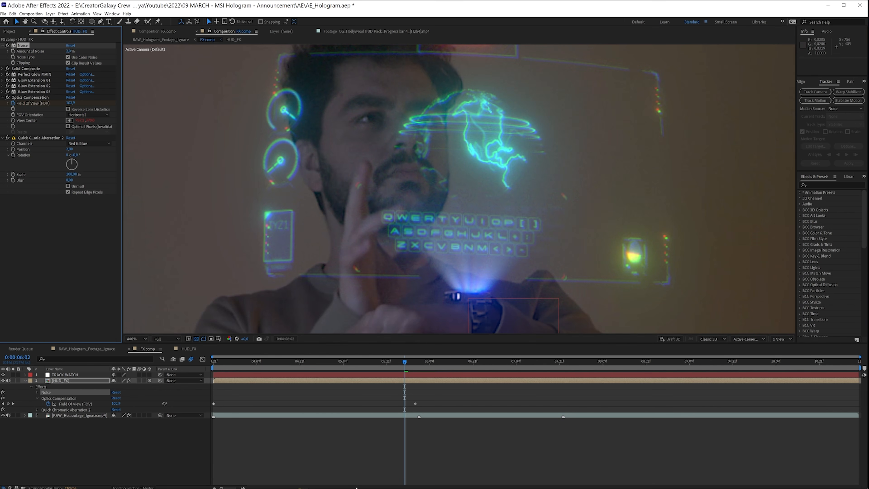
pyautogui.click(352, 471)
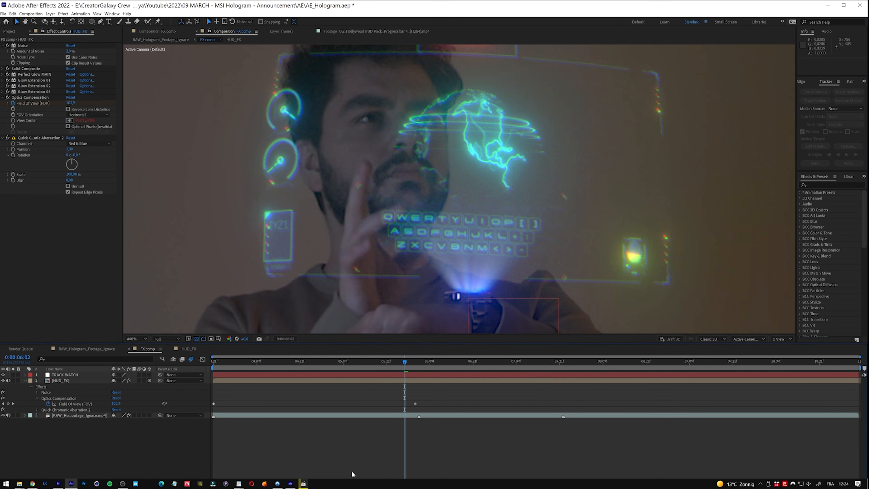
pyautogui.click(84, 52)
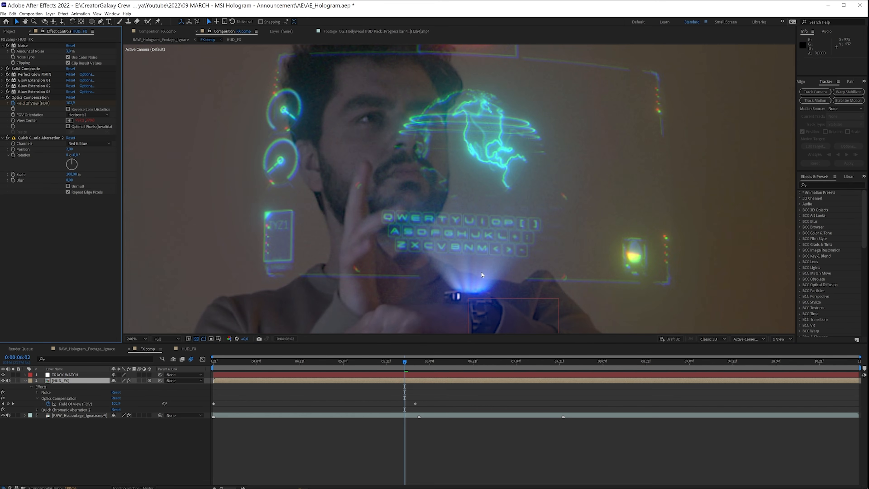
pyautogui.scroll(-1, 481, 272)
pyautogui.click(490, 432)
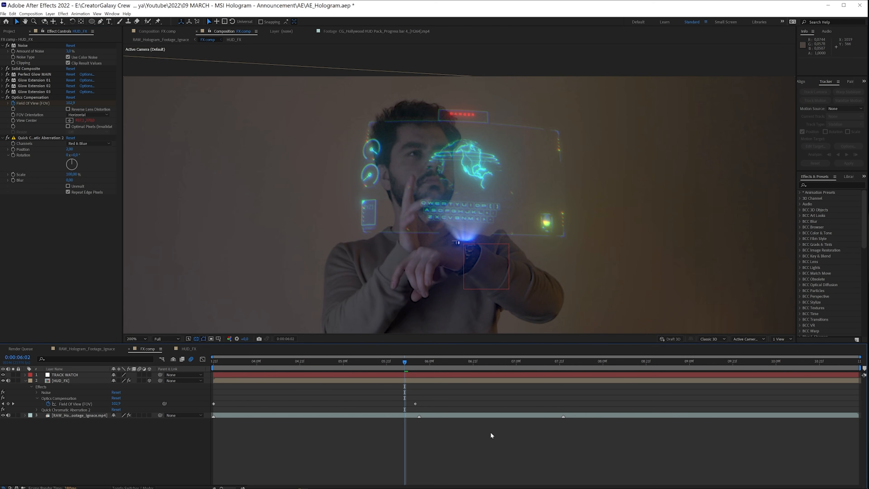